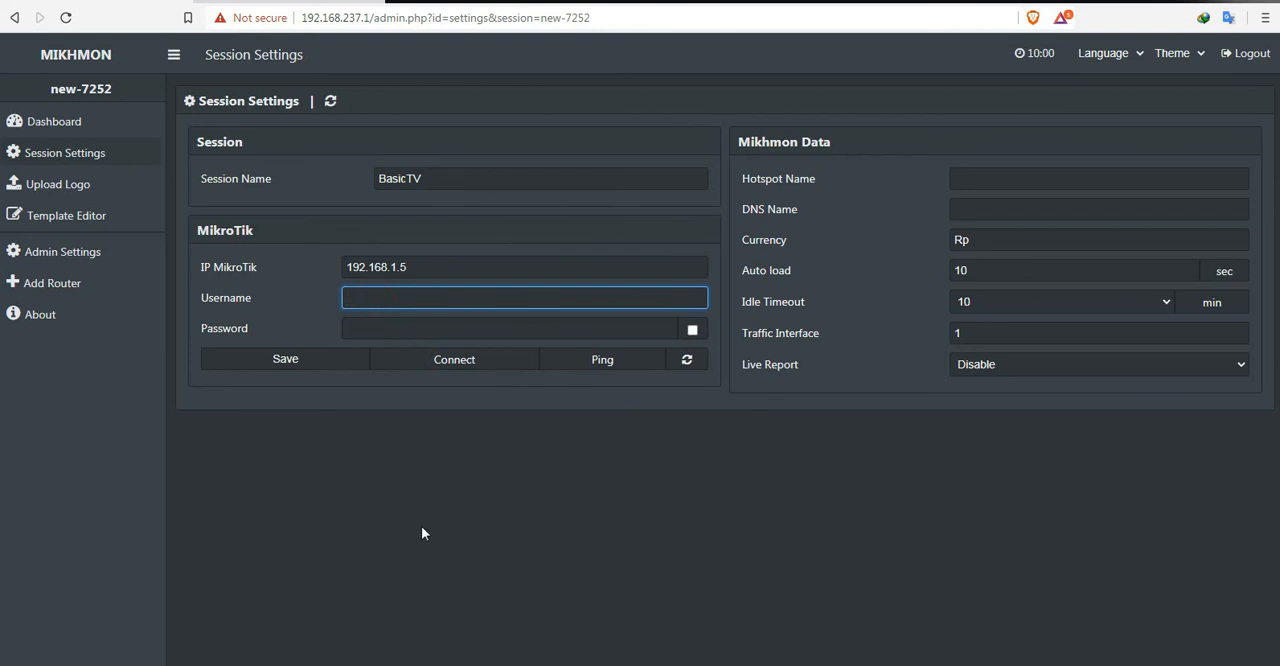
# Step: Enter hotspot as the MikroTik username and fill in the router password in the session settings
pyautogui.write('hotspot')
pyautogui.click(380, 332)
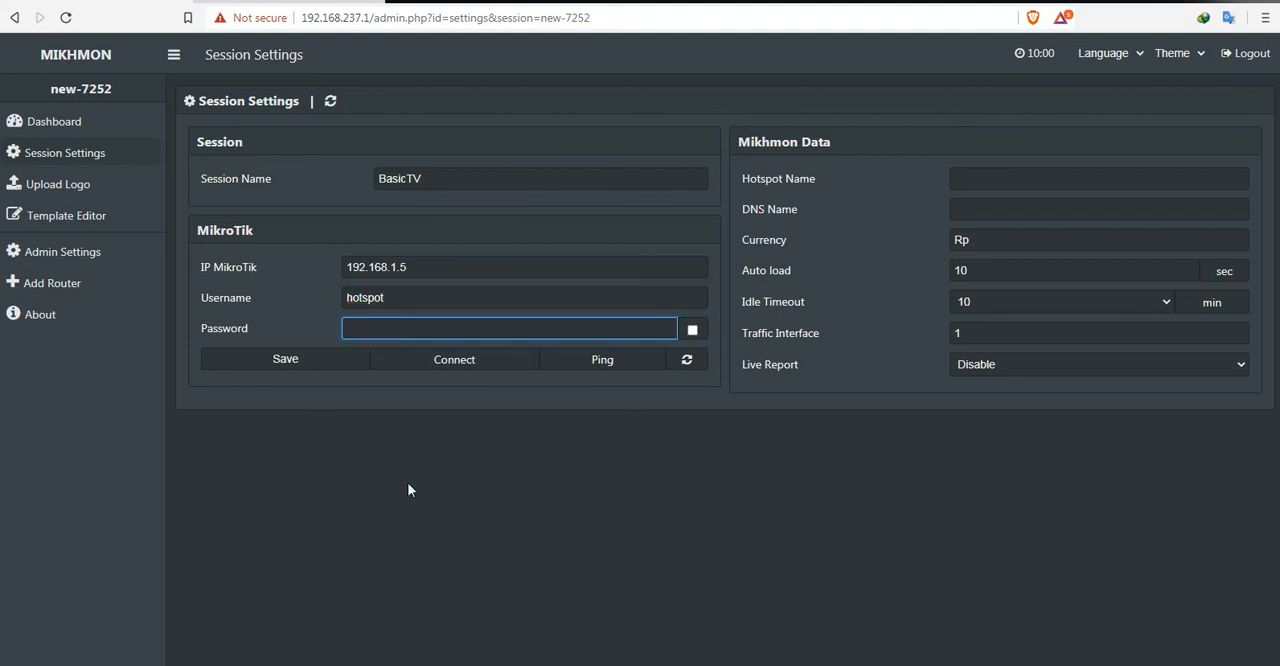
pyautogui.write('***********')
# Step: Set the hotspot name to BasicTV Hotspot, the DNS name to cka.com and the currency to Php, then save the session settings
pyautogui.click(977, 180)
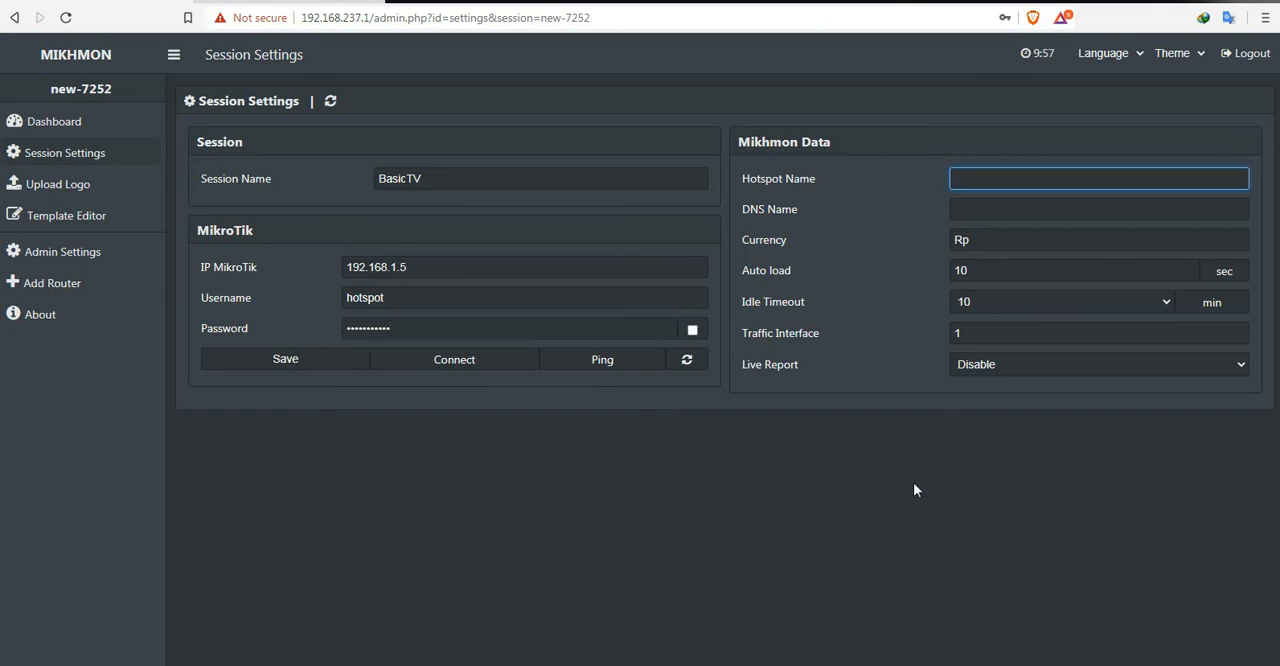
pyautogui.write('BasicTV Hotspot')
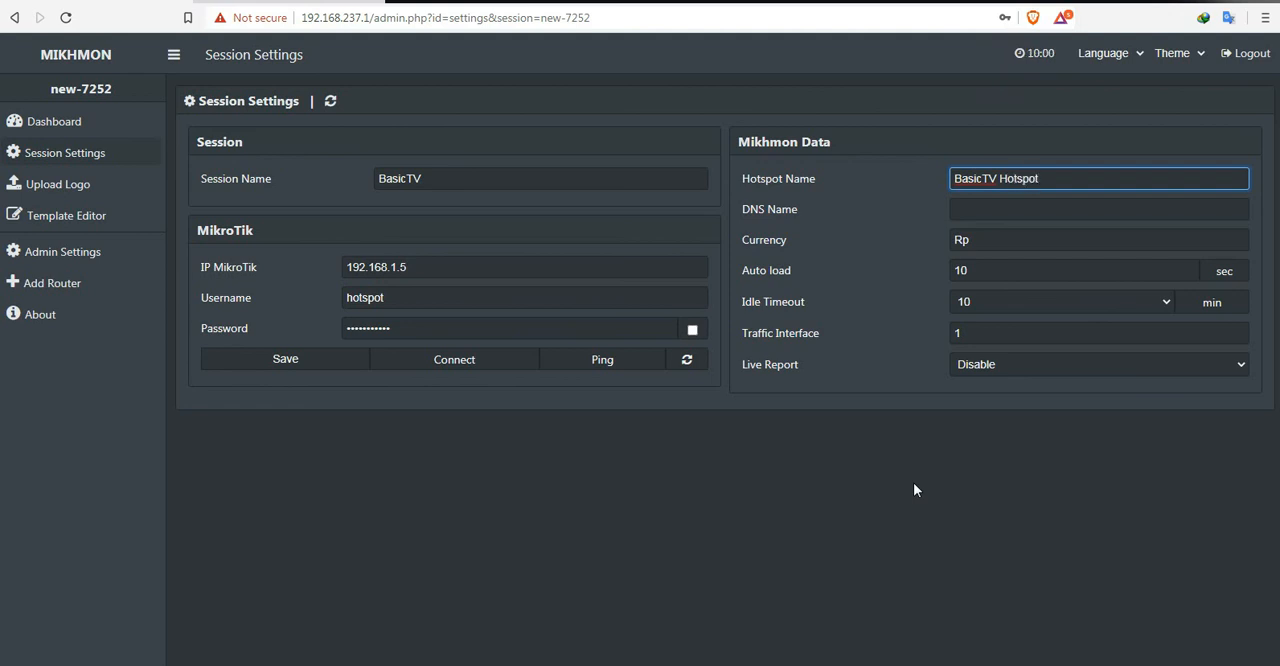
pyautogui.click(985, 207)
pyautogui.write('cka.com')
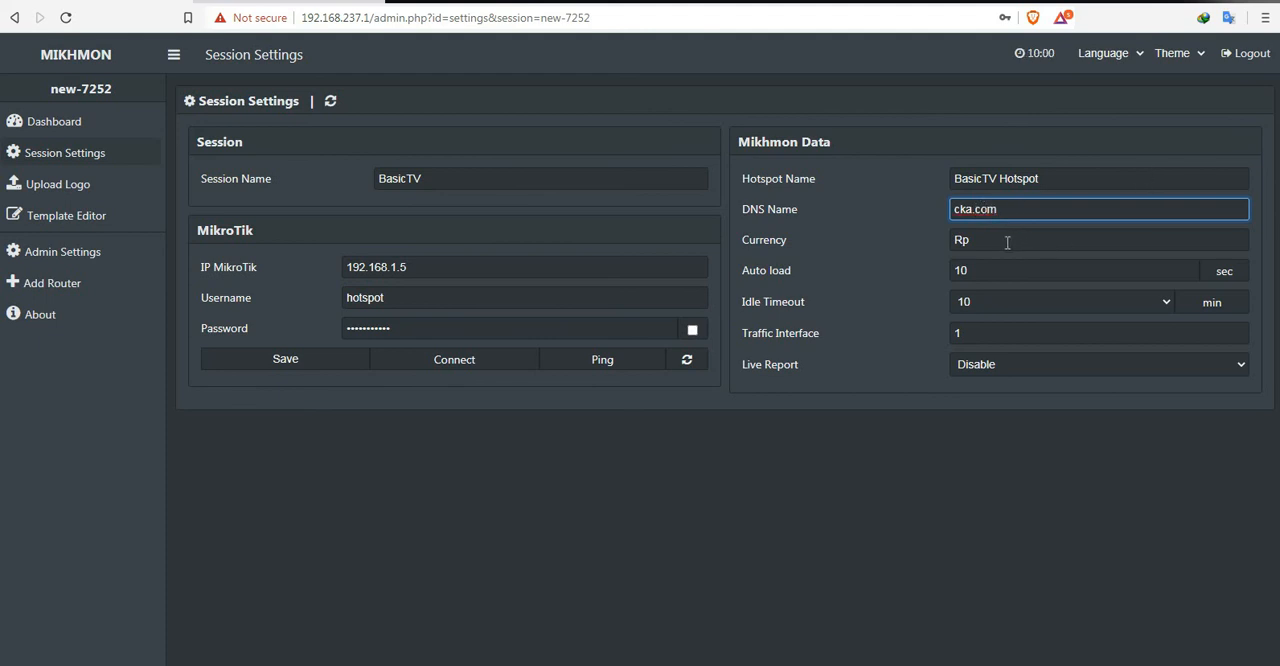
pyautogui.doubleClick(1006, 241)
pyautogui.write('Php')
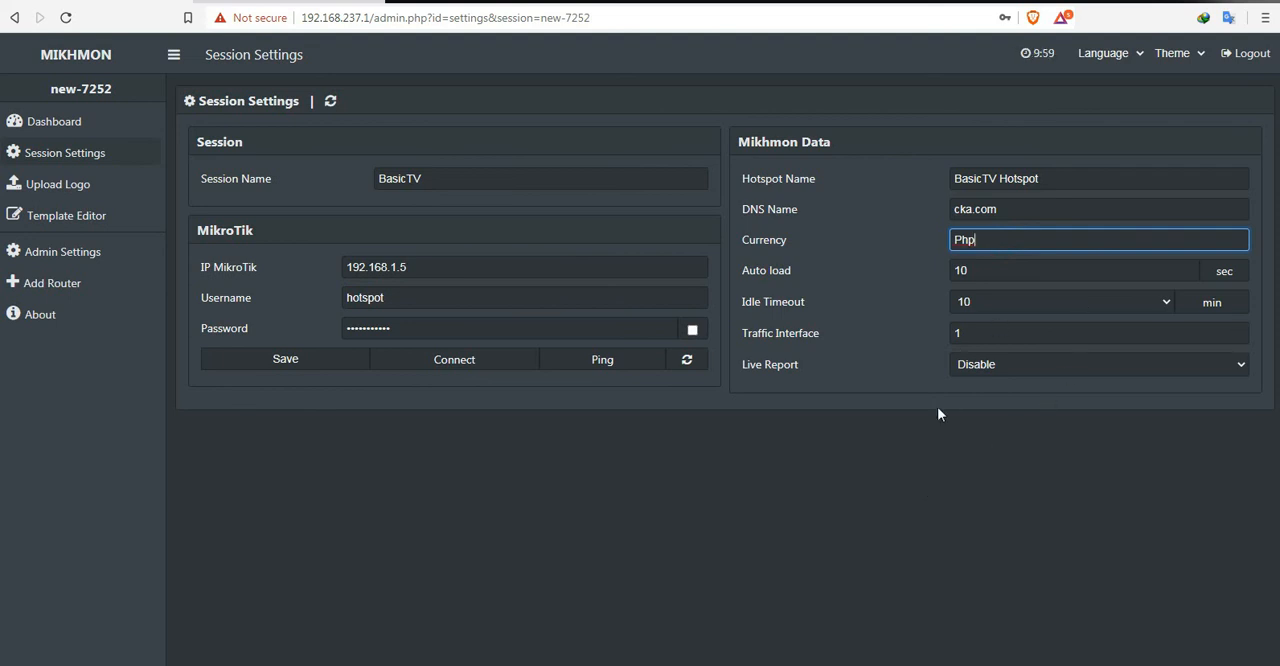
pyautogui.click(288, 362)
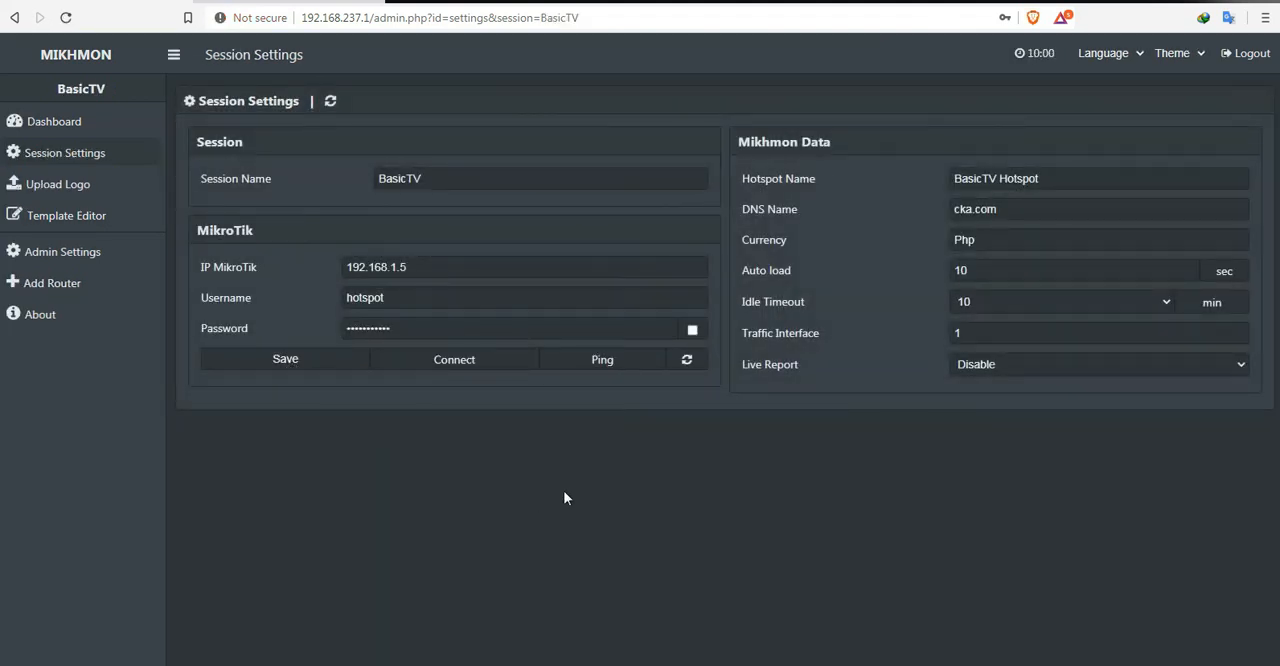
# Step: Run a ping test to the MikroTik router, dismiss its result and connect to the router
pyautogui.click(600, 362)
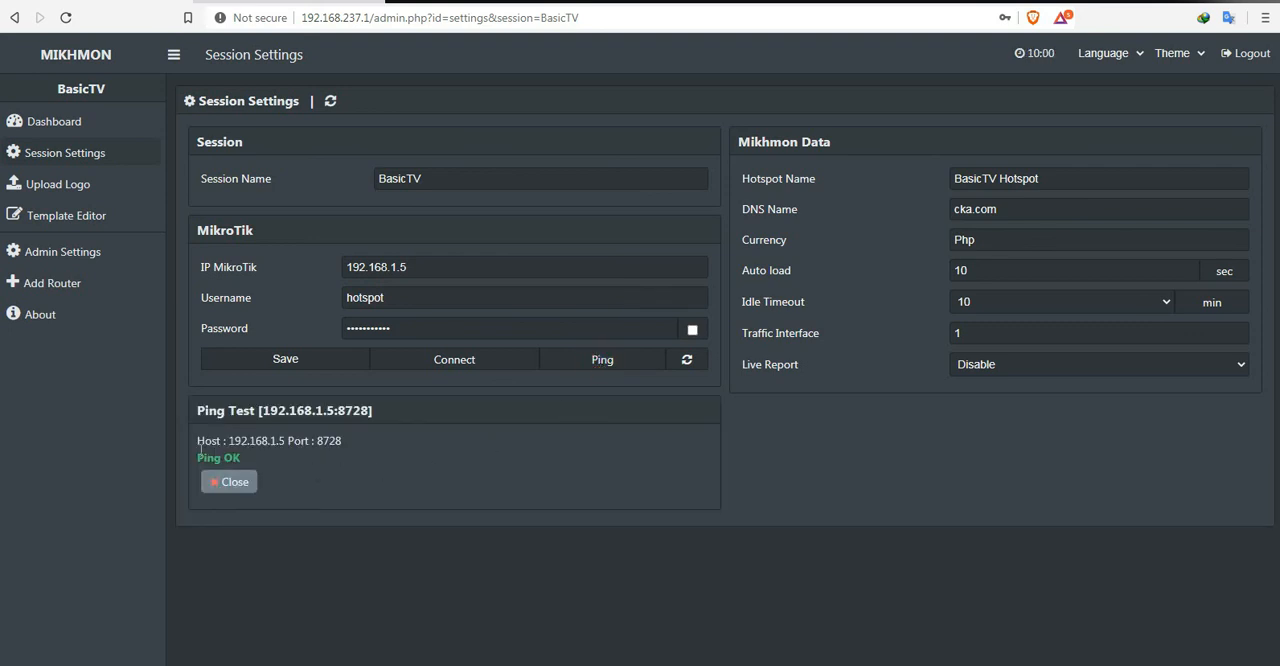
pyautogui.moveTo(197, 441); pyautogui.dragTo(337, 463)
pyautogui.click(330, 483)
pyautogui.click(235, 483)
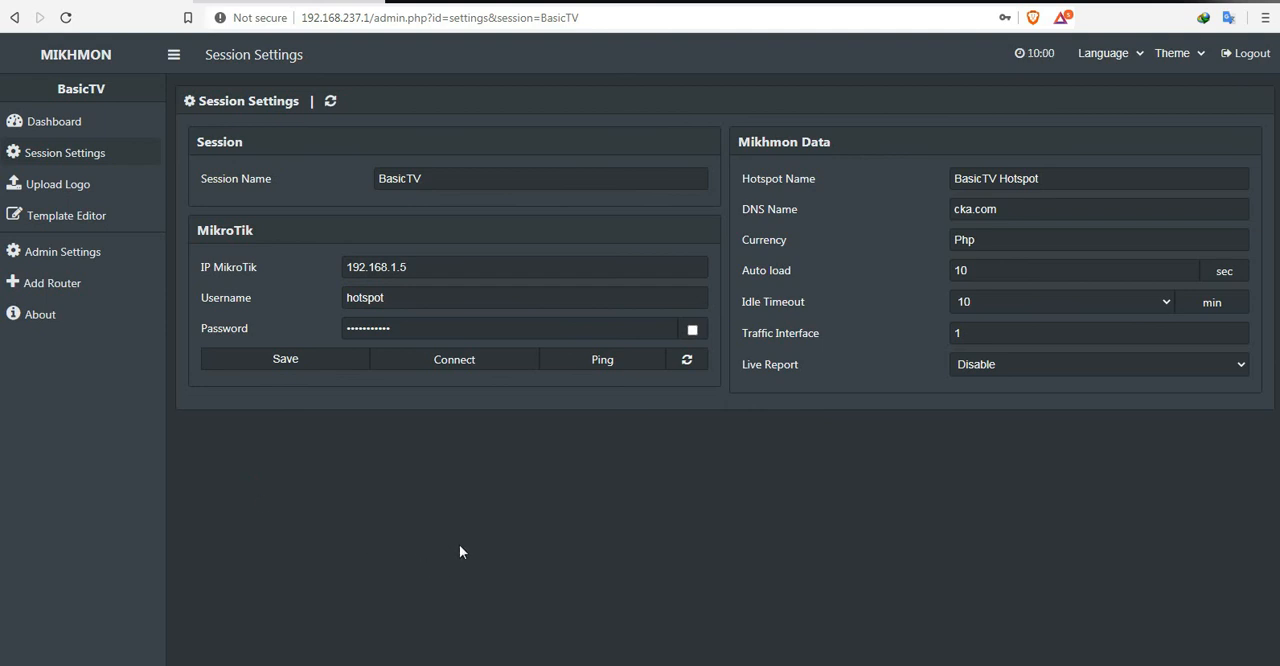
pyautogui.click(462, 367)
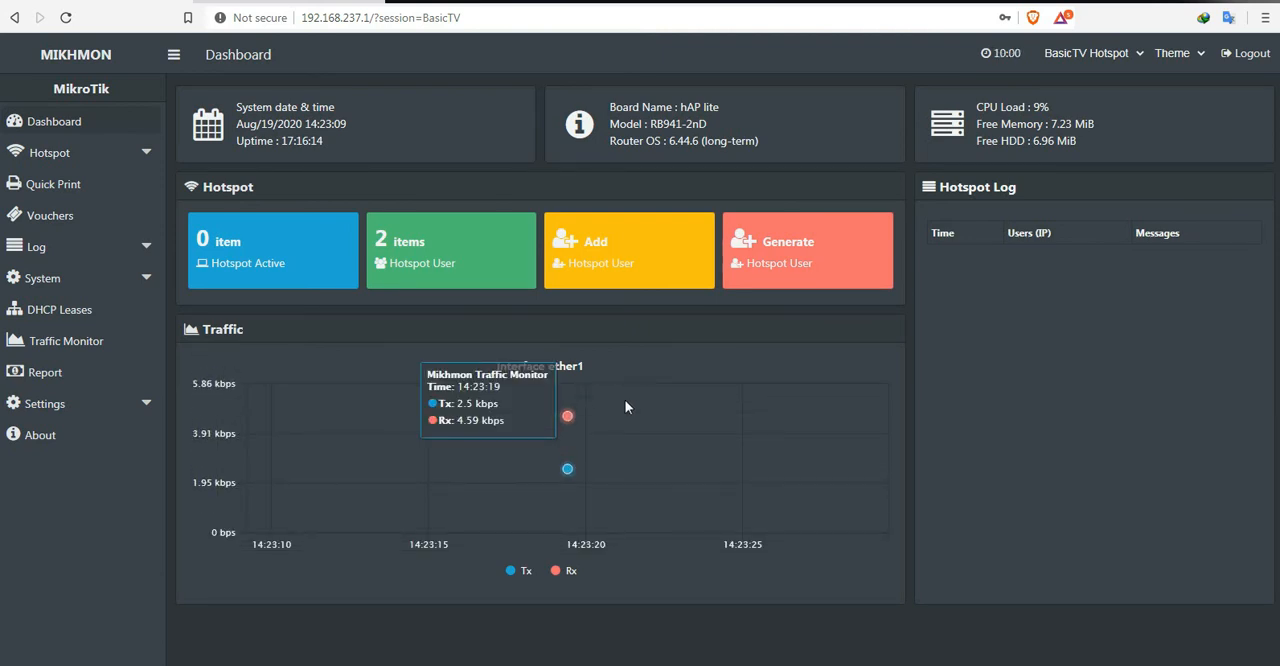
# Step: Open the RATE1 profile for editing from the hotspot user profile list
pyautogui.click(144, 155)
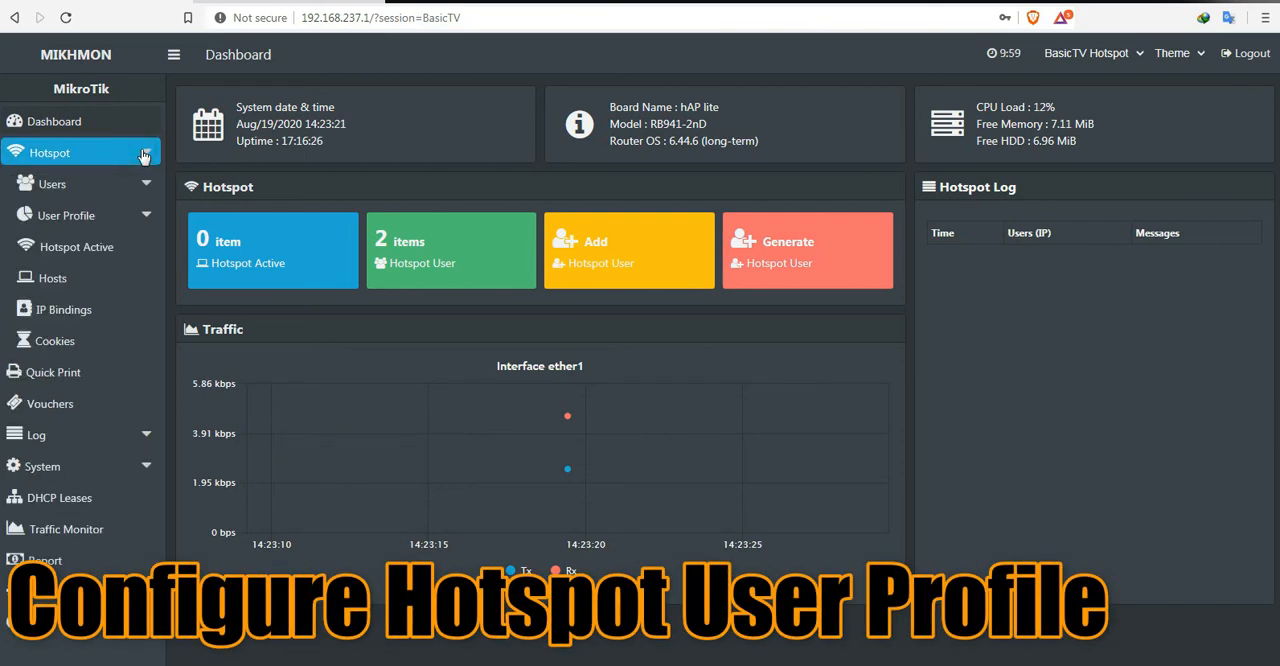
pyautogui.click(145, 217)
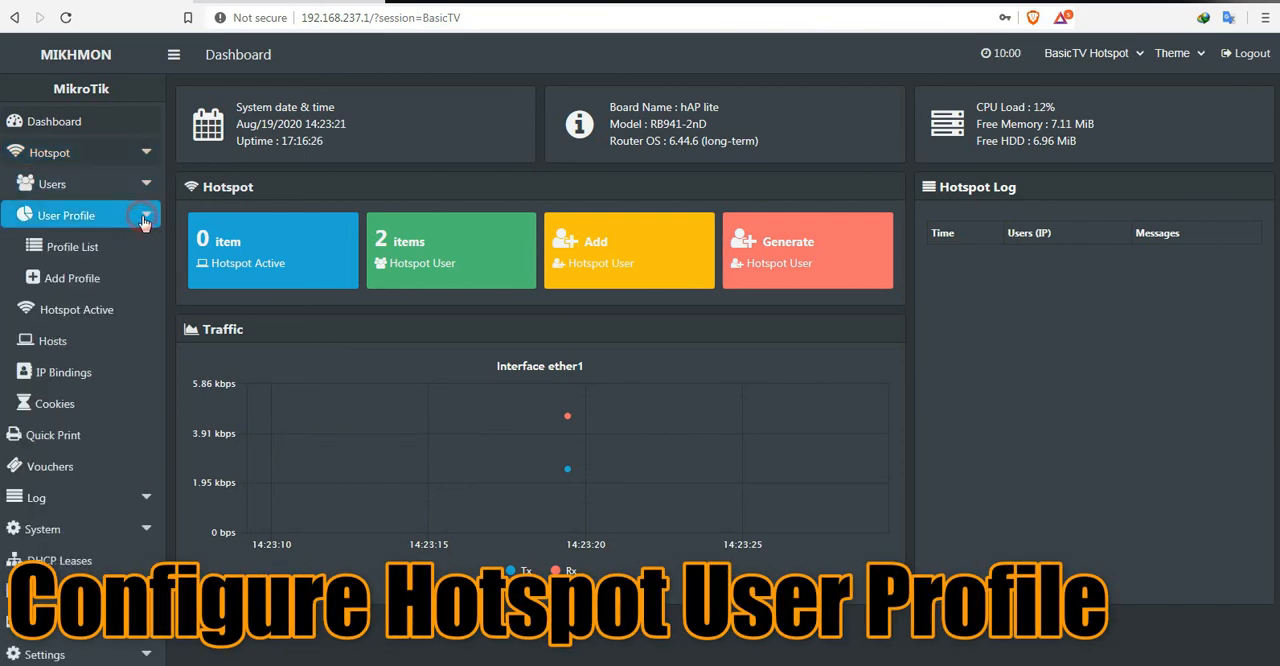
pyautogui.click(95, 250)
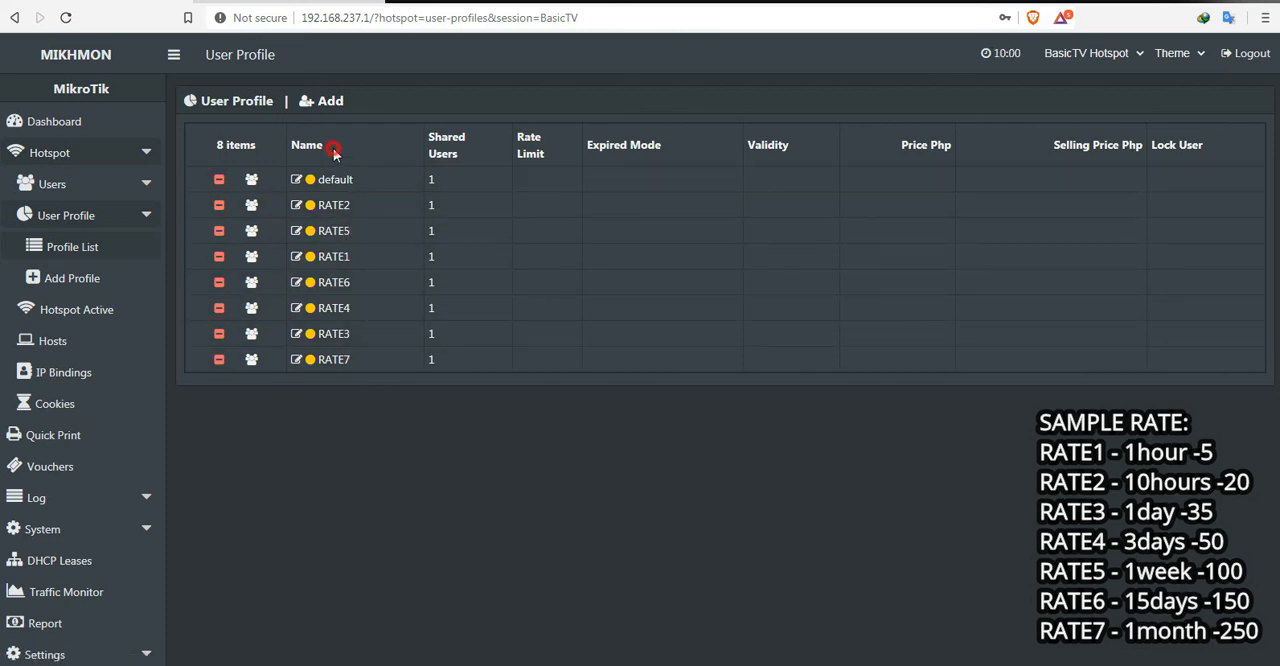
pyautogui.click(343, 260)
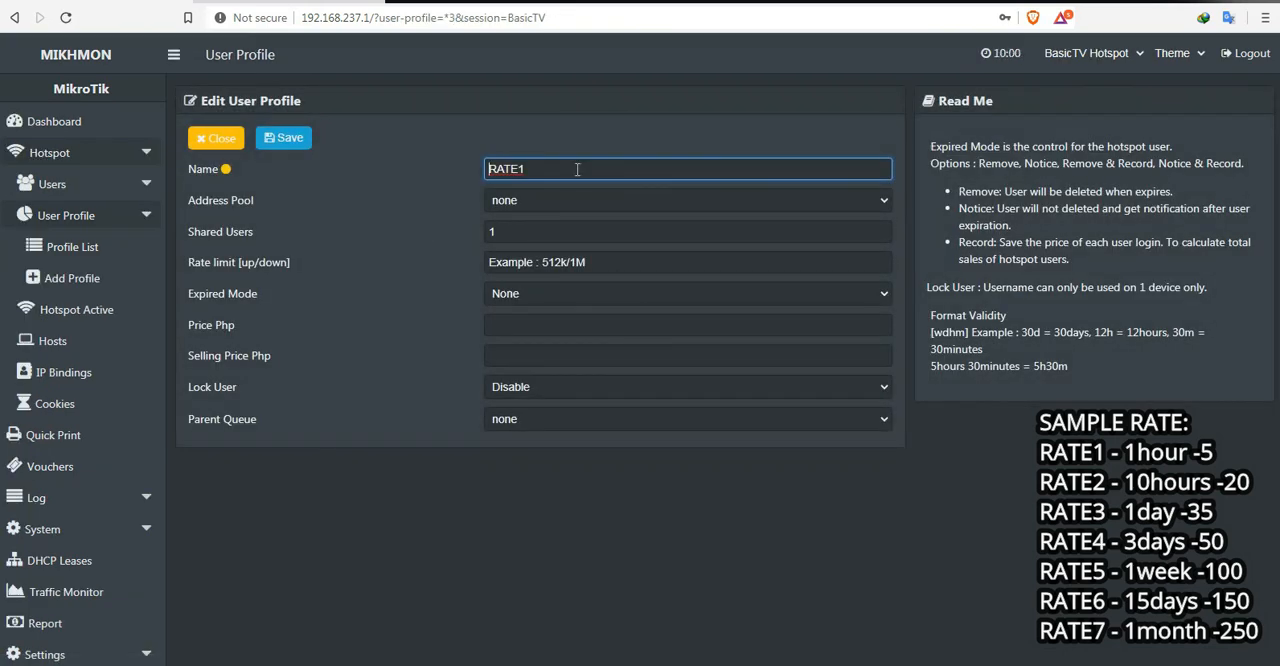
# Step: Set RATE1's address pool to hs-pool-9 and its expired mode to Remove & Record
pyautogui.click(559, 204)
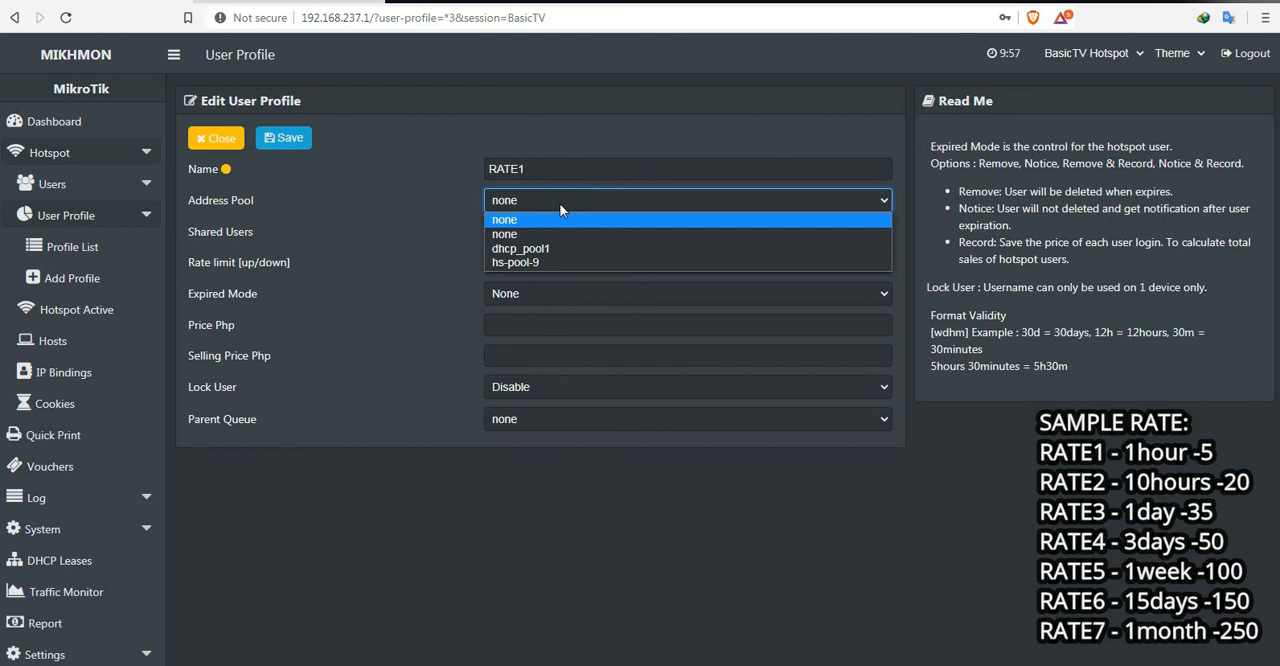
pyautogui.click(558, 262)
pyautogui.doubleClick(518, 232)
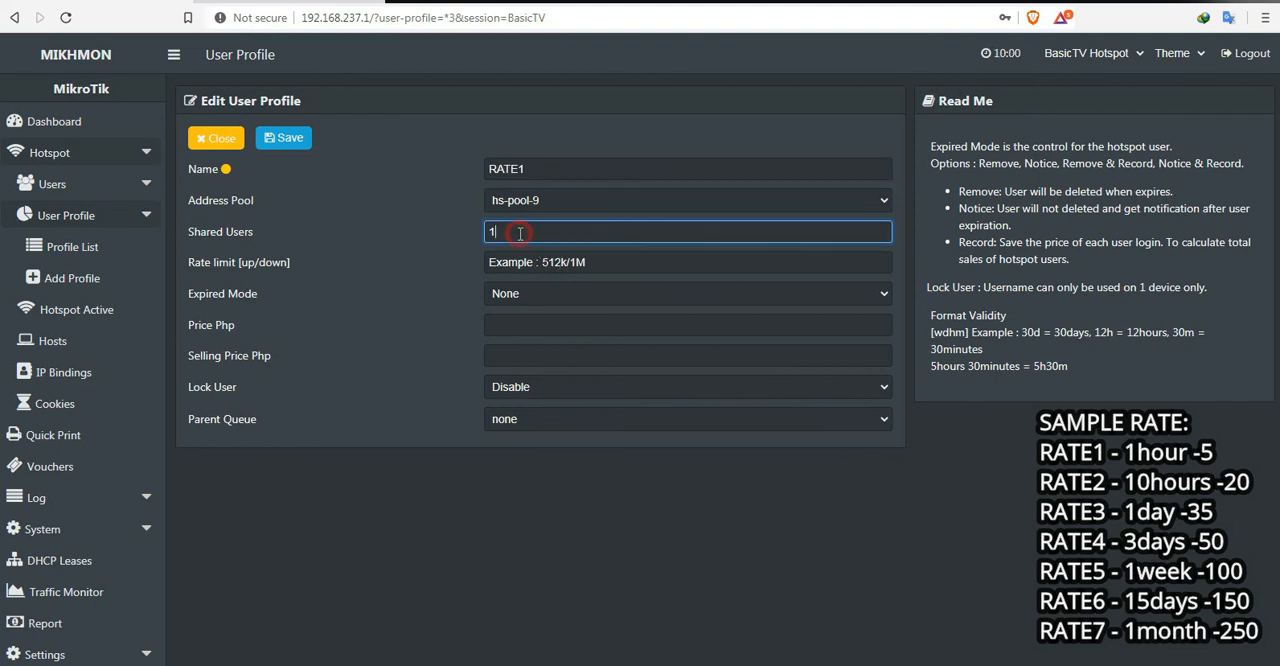
pyautogui.click(562, 262)
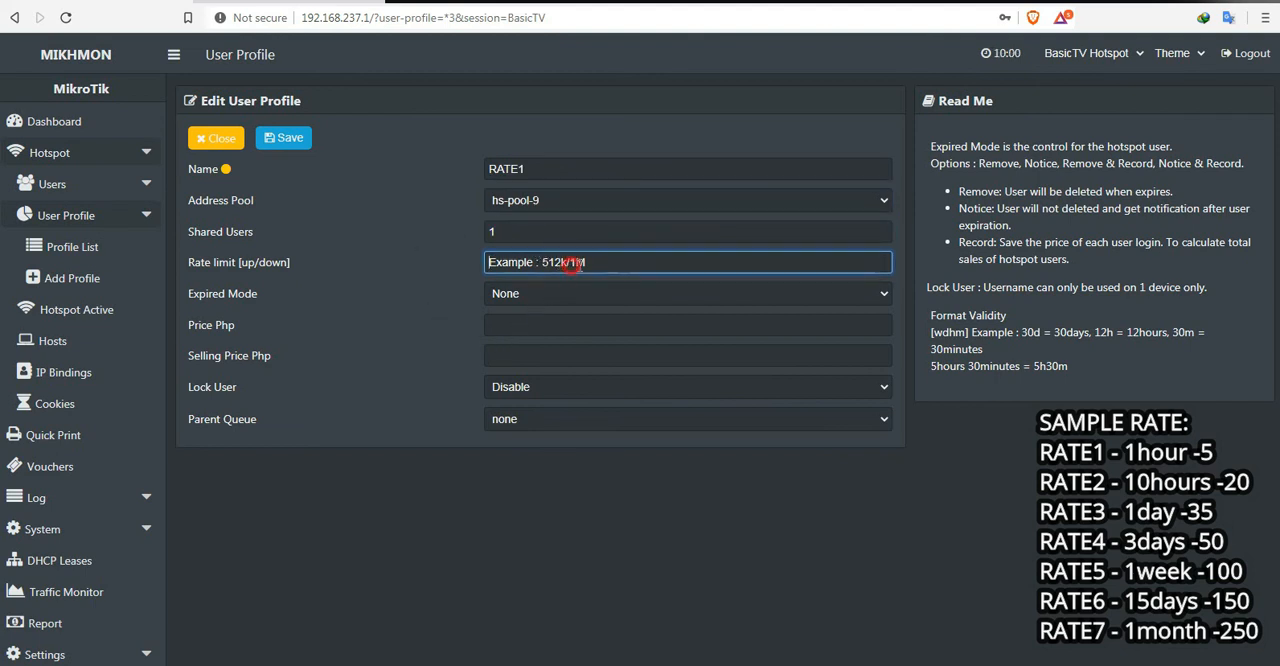
pyautogui.click(552, 293)
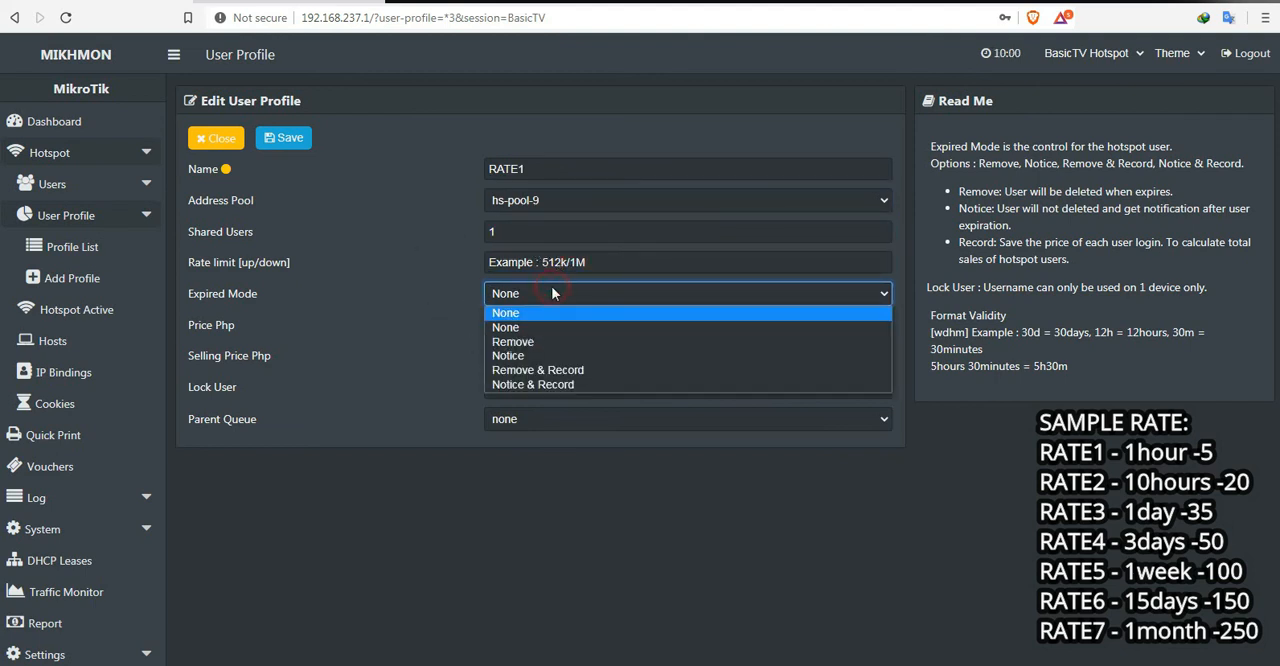
pyautogui.click(558, 370)
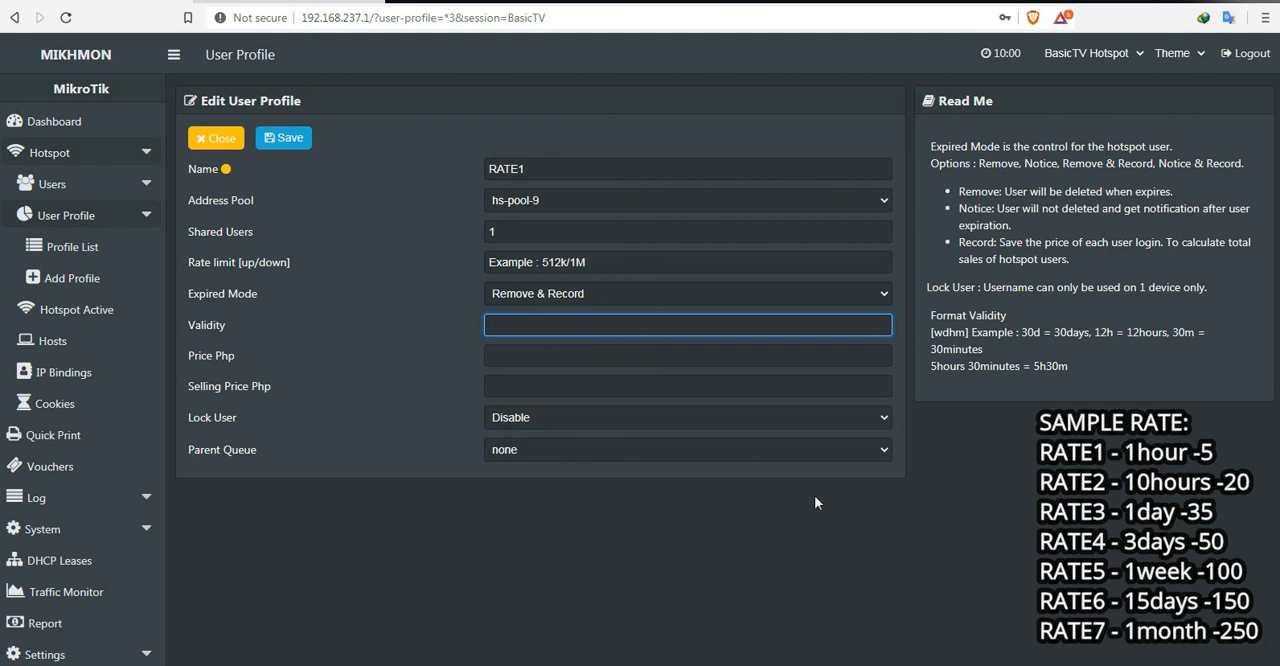
# Step: Give RATE1 a validity of 1h and a price and selling price of 5 Php, then save and close the profile
pyautogui.write('1h')
pyautogui.click(551, 356)
pyautogui.write('5')
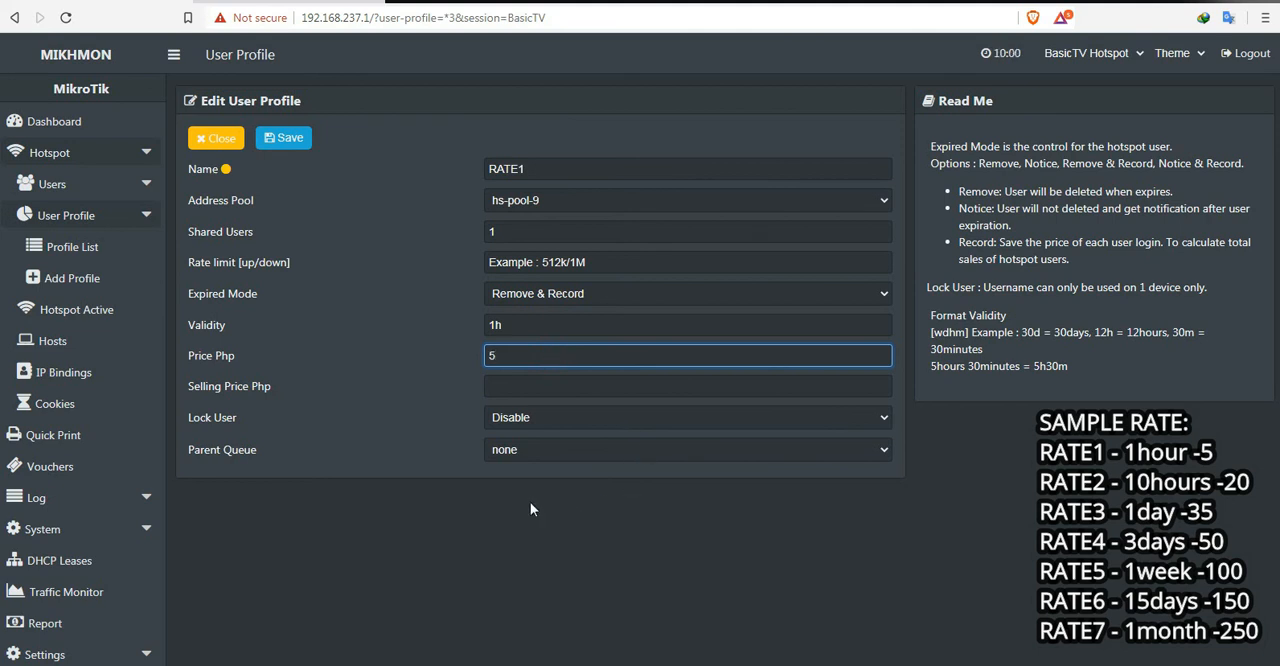
pyautogui.click(507, 389)
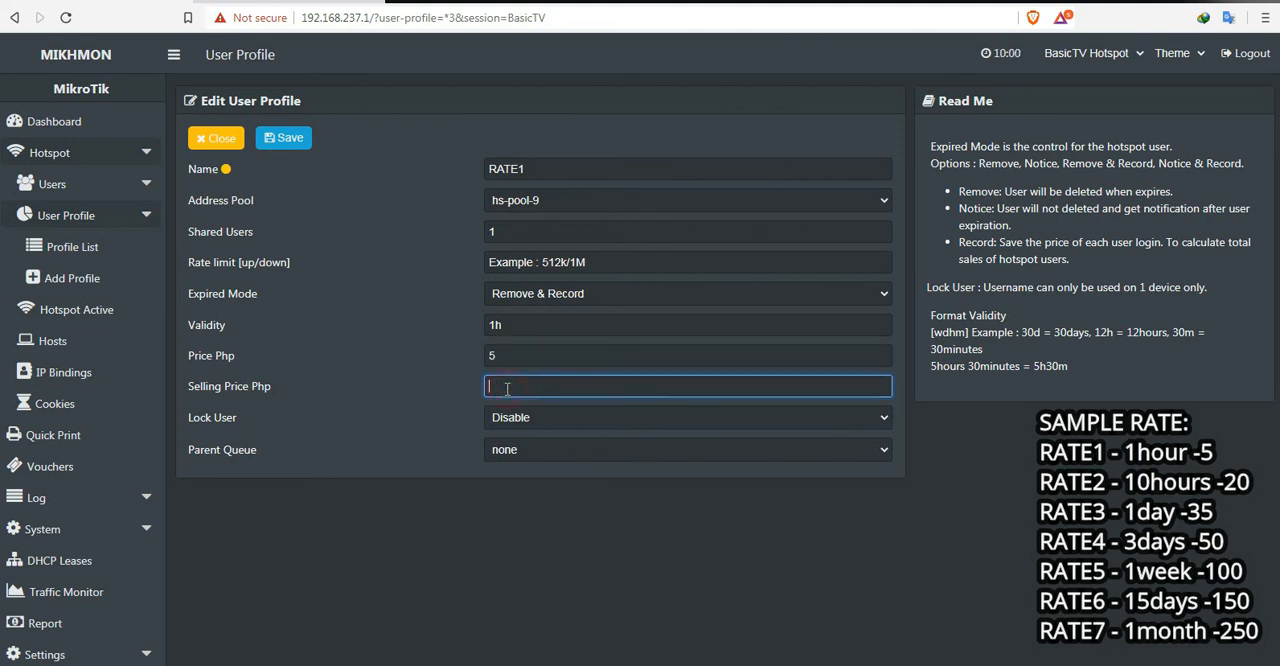
pyautogui.click(509, 543)
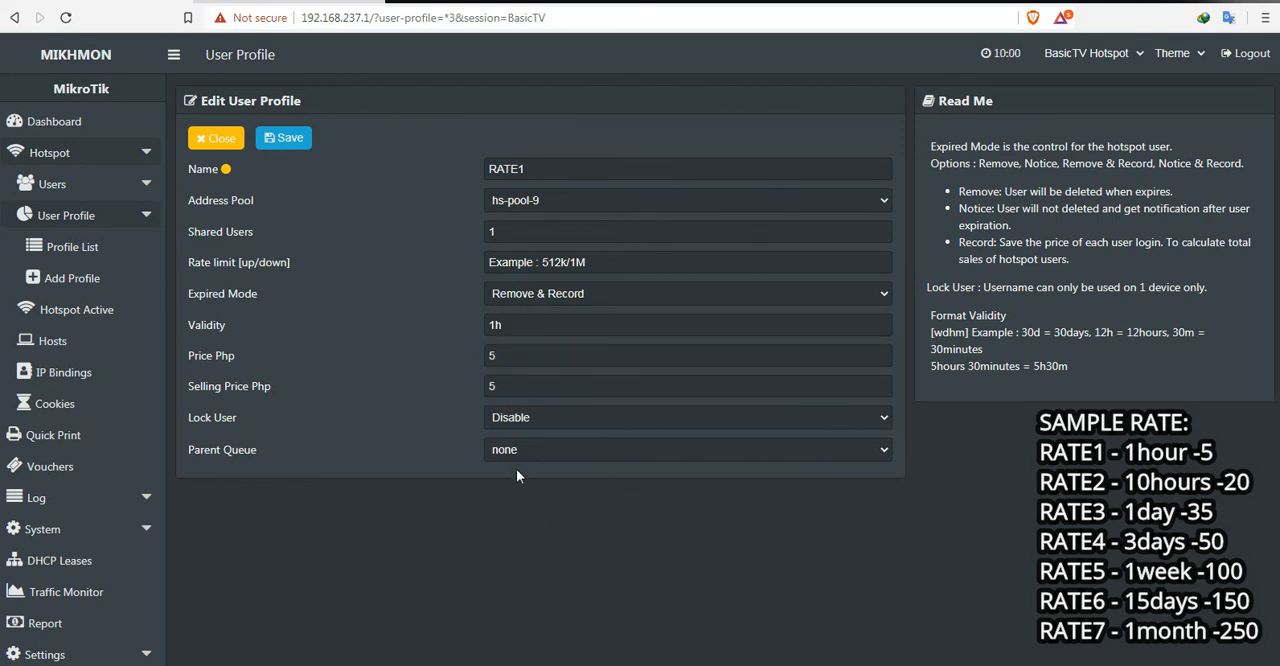
pyautogui.click(575, 425)
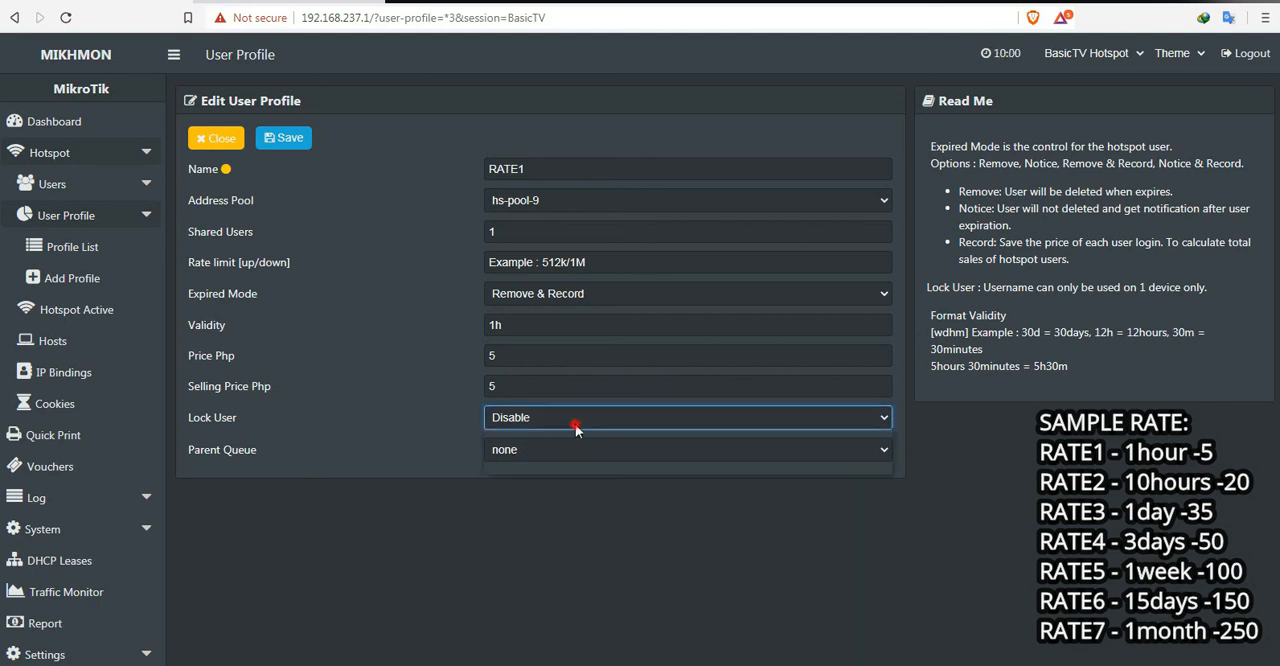
pyautogui.click(576, 430)
pyautogui.click(511, 519)
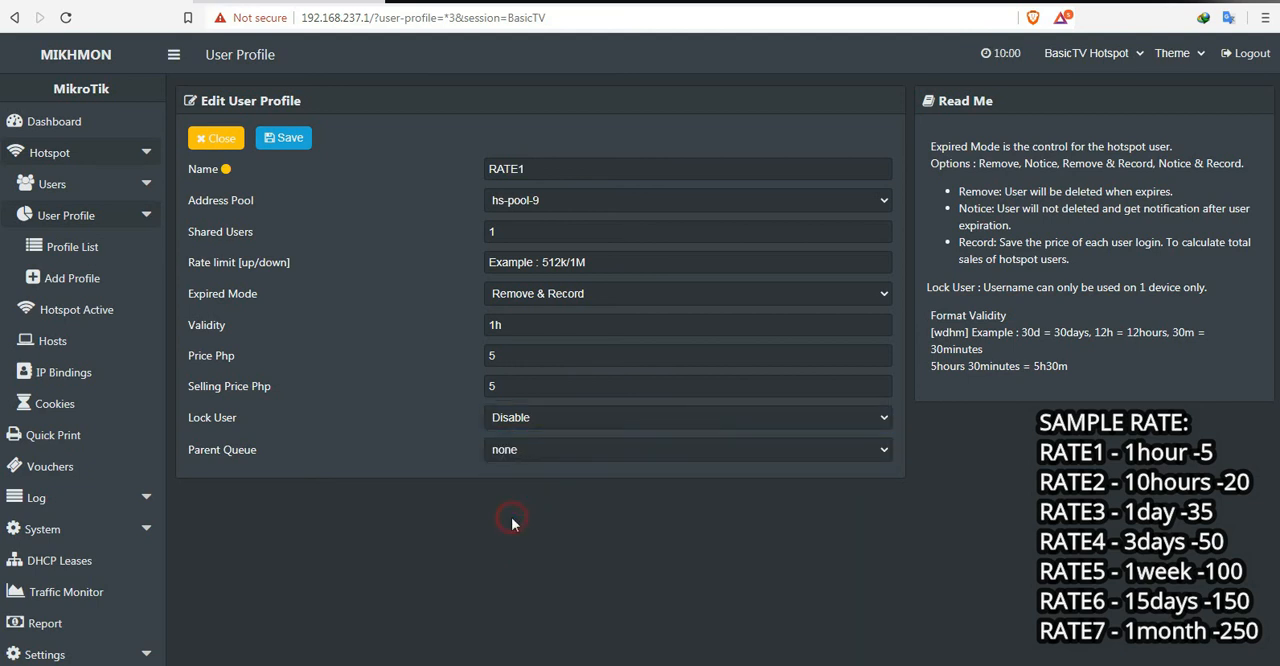
pyautogui.click(292, 143)
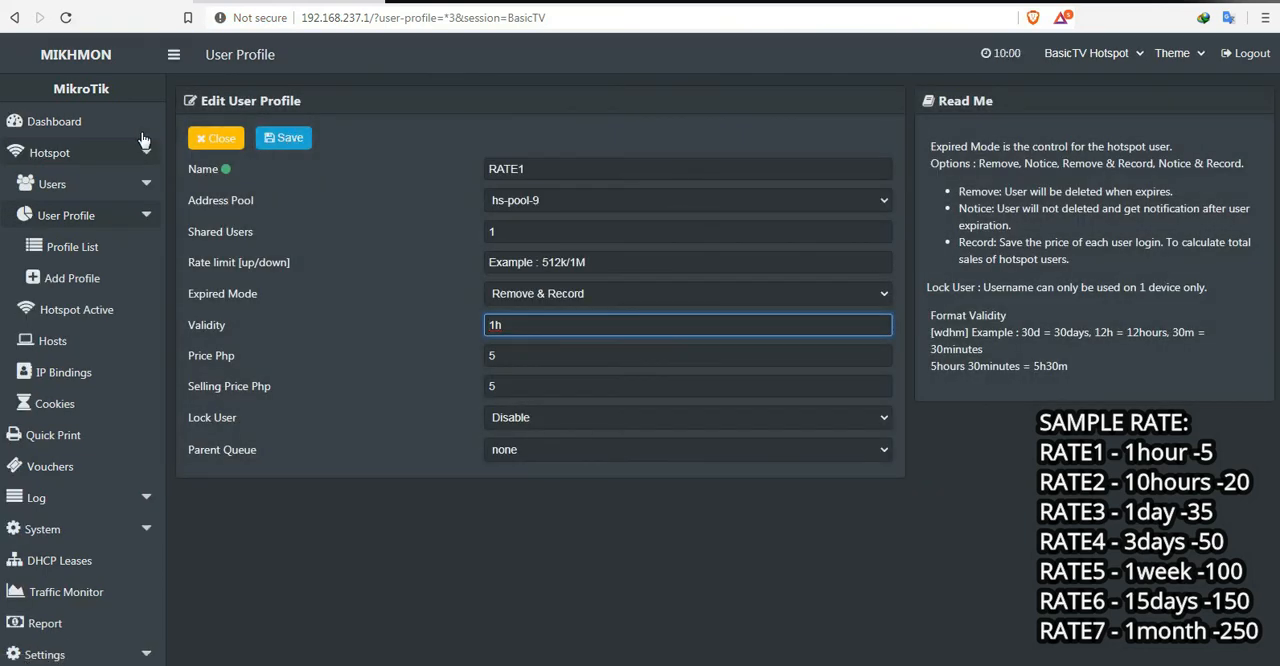
pyautogui.click(210, 140)
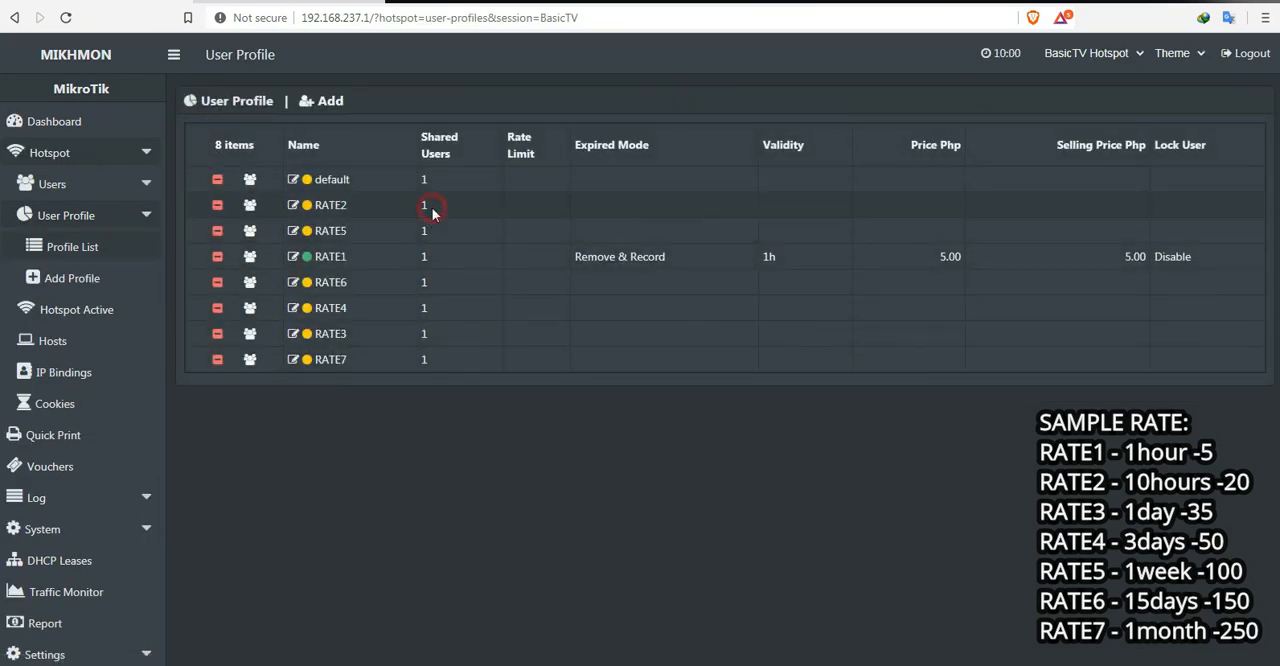
# Step: Edit the RATE2 profile to use address pool hs-pool-9 and expired mode Remove & Record
pyautogui.click(333, 210)
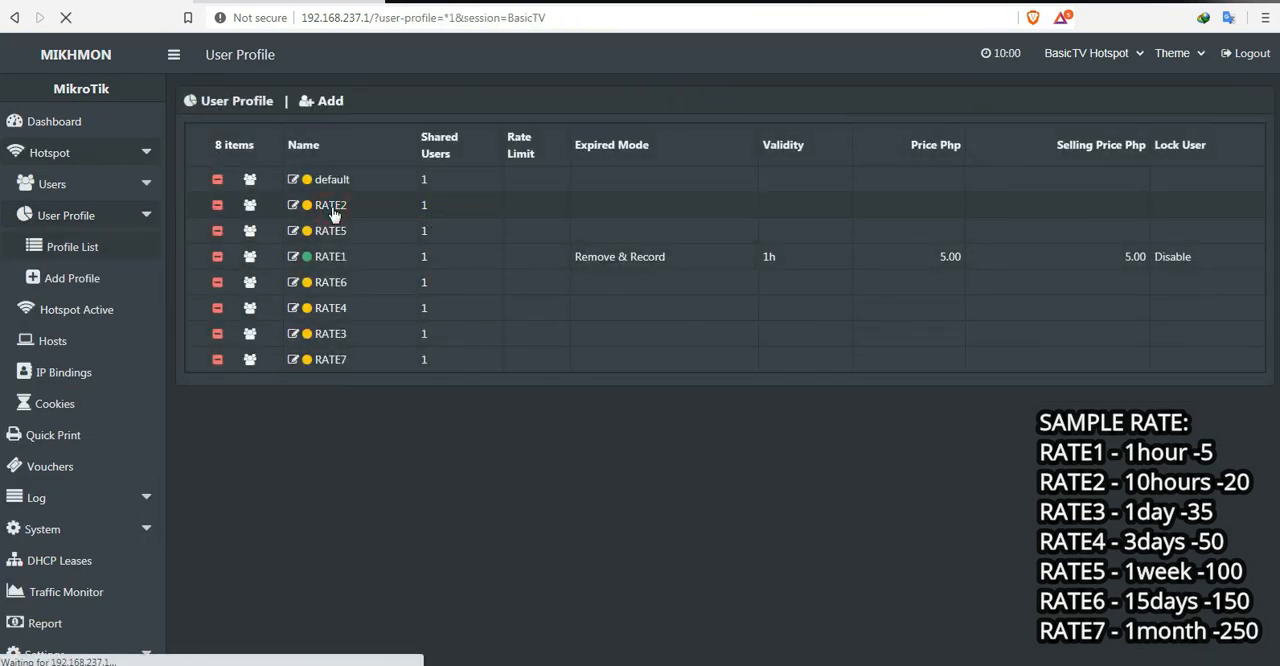
pyautogui.click(578, 208)
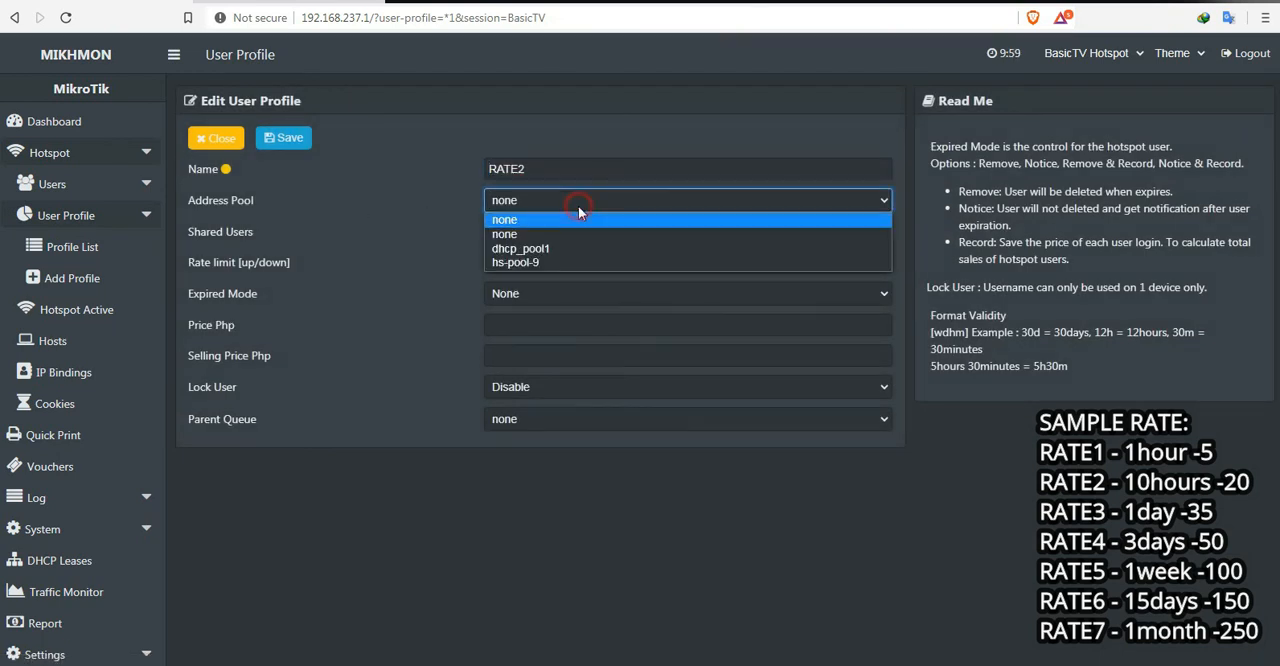
pyautogui.click(558, 263)
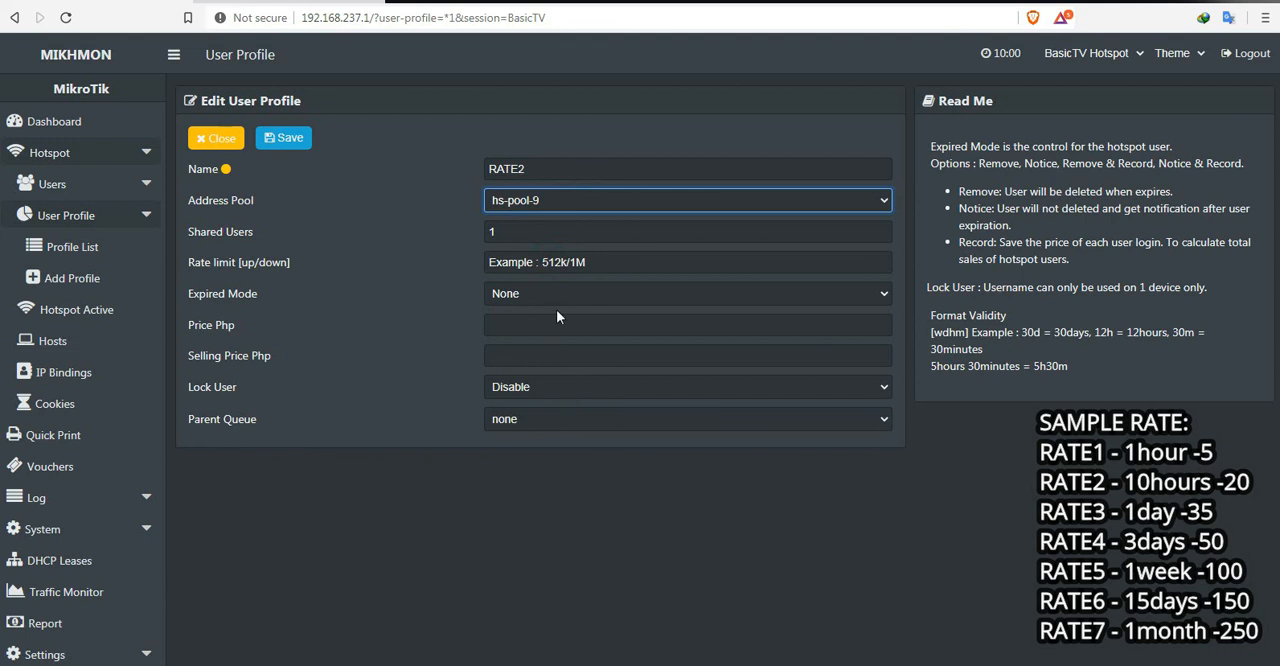
pyautogui.click(554, 290)
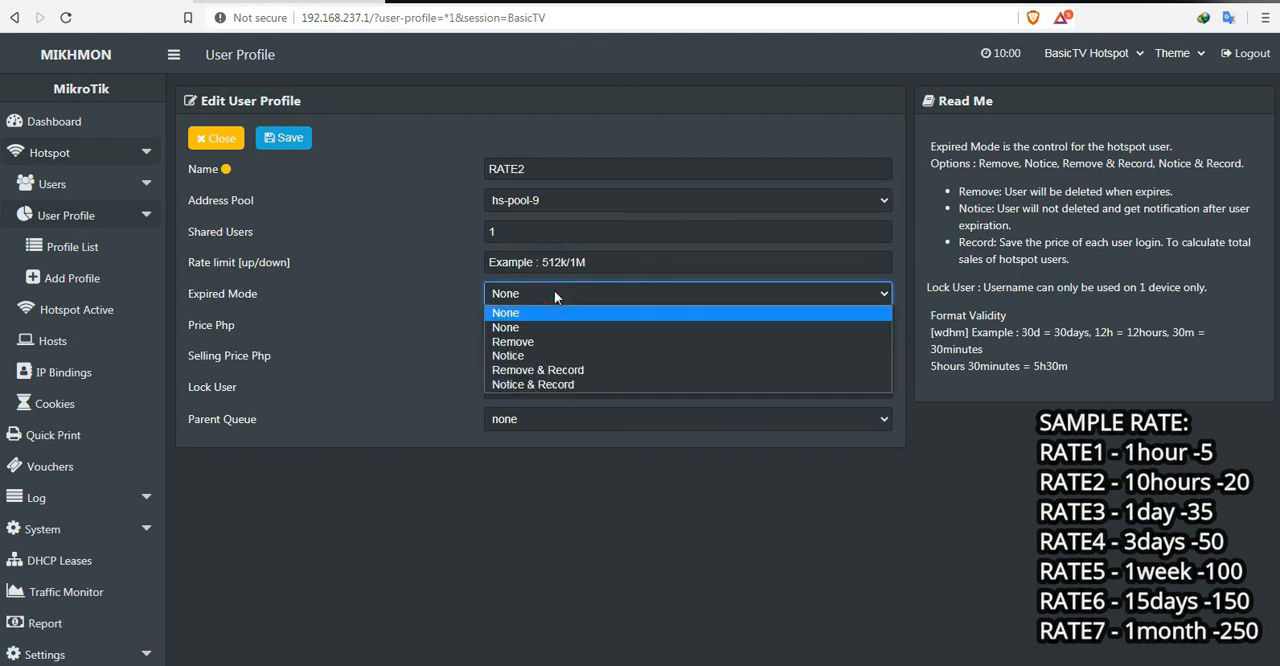
pyautogui.click(546, 372)
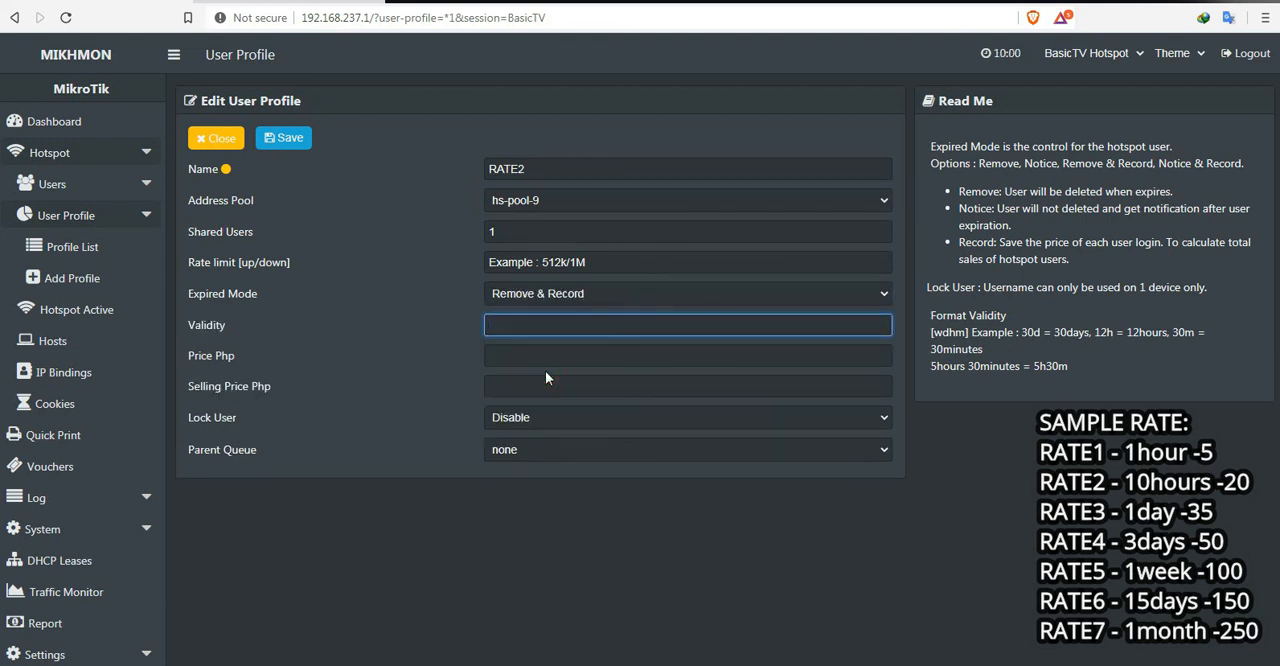
# Step: Give RATE2 a validity of 10h and a price and selling price of 20 Php, then save and close the profile
pyautogui.write('10h')
pyautogui.click(577, 356)
pyautogui.write('20')
pyautogui.click(555, 389)
pyautogui.write('20')
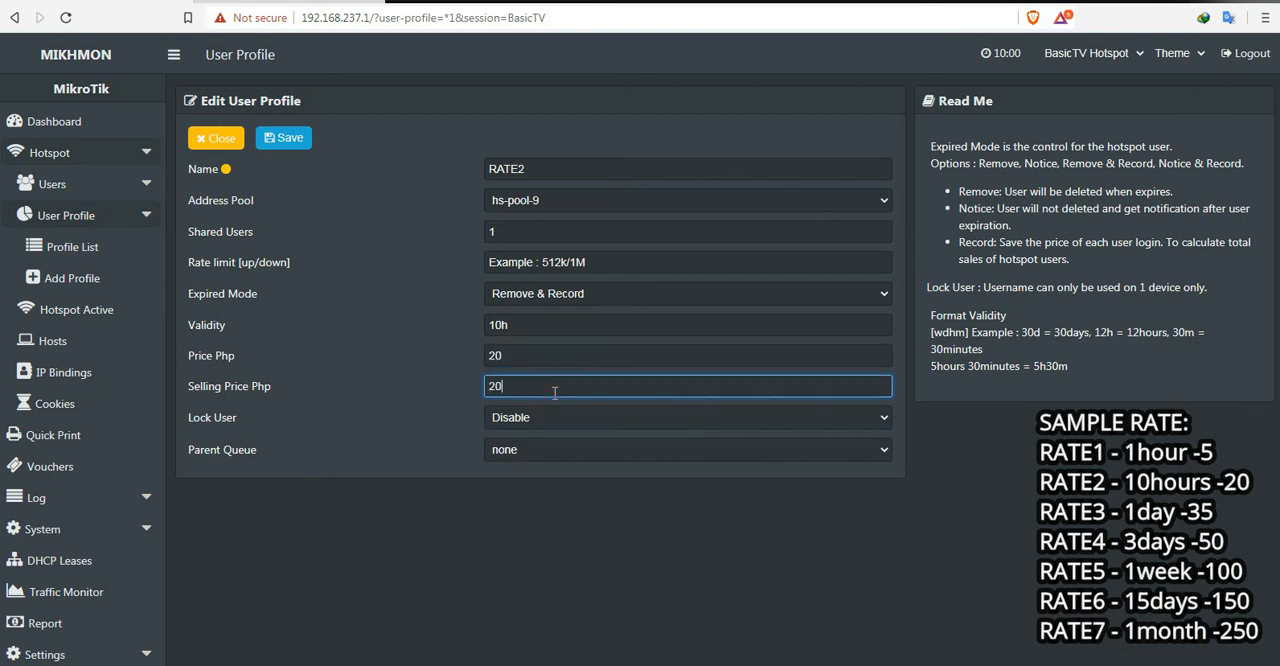
pyautogui.click(559, 509)
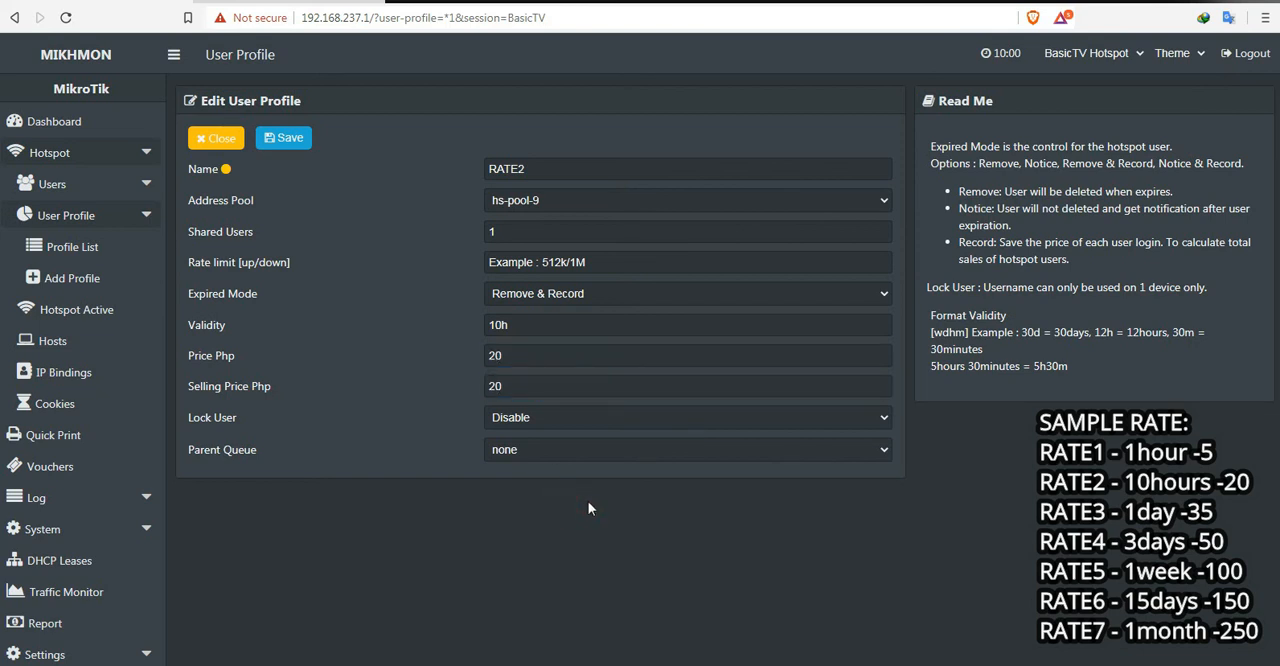
pyautogui.click(280, 142)
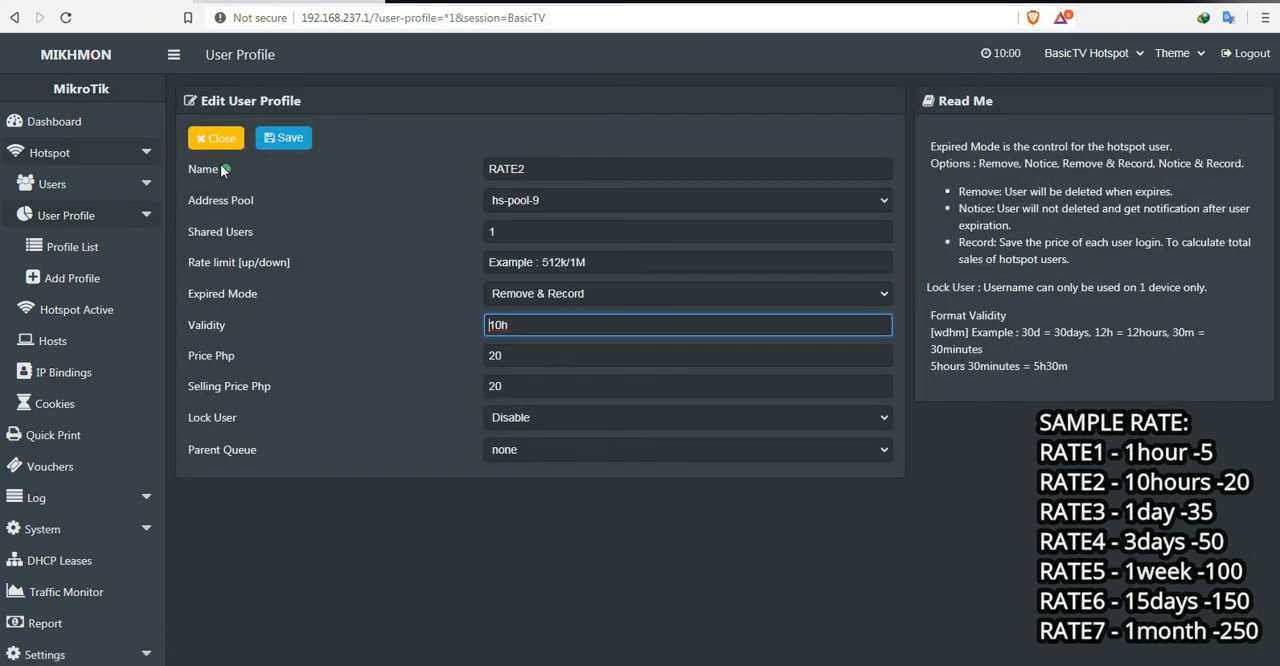
pyautogui.click(224, 170)
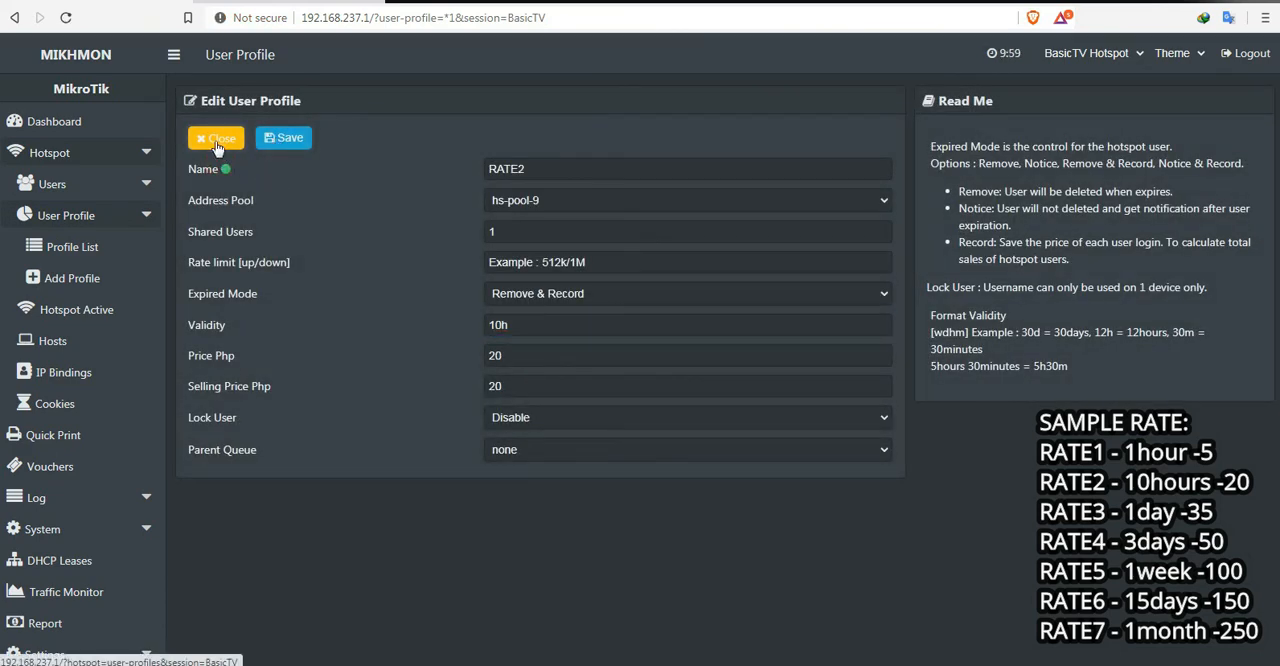
pyautogui.click(217, 141)
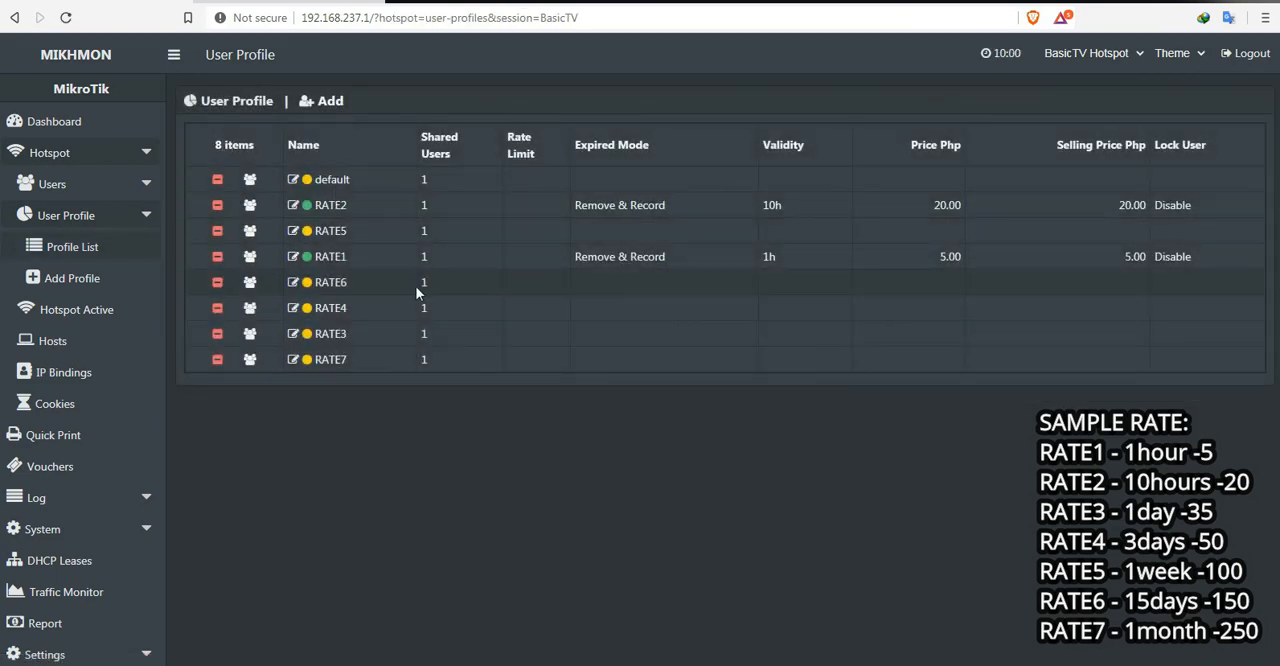
# Step: Edit the RATE3 profile to use address pool hs-pool-9 and expired mode Remove & Record
pyautogui.click(341, 333)
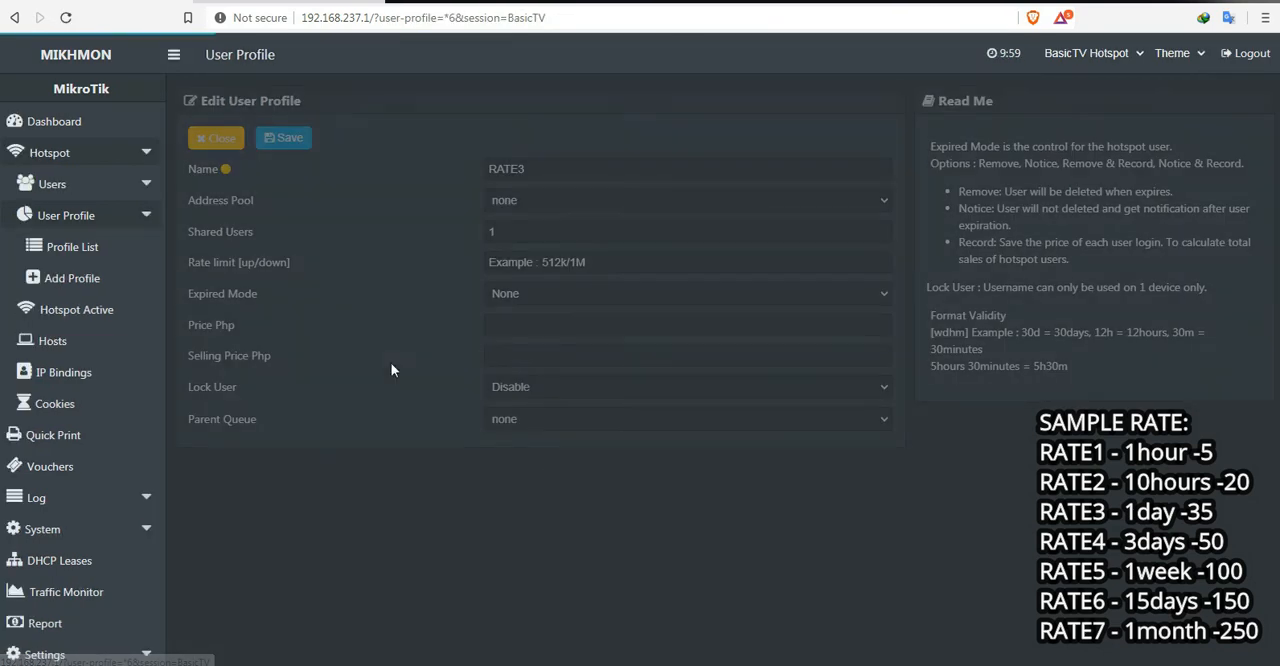
pyautogui.click(556, 201)
pyautogui.click(528, 258)
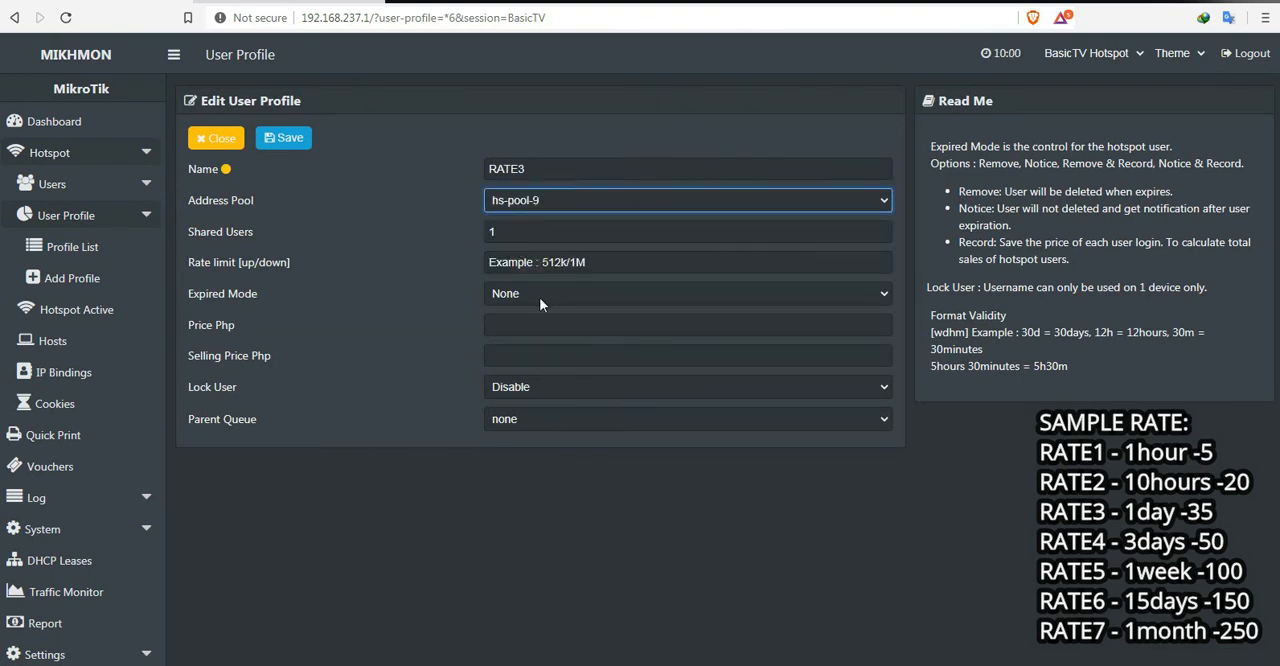
pyautogui.click(545, 295)
pyautogui.click(553, 369)
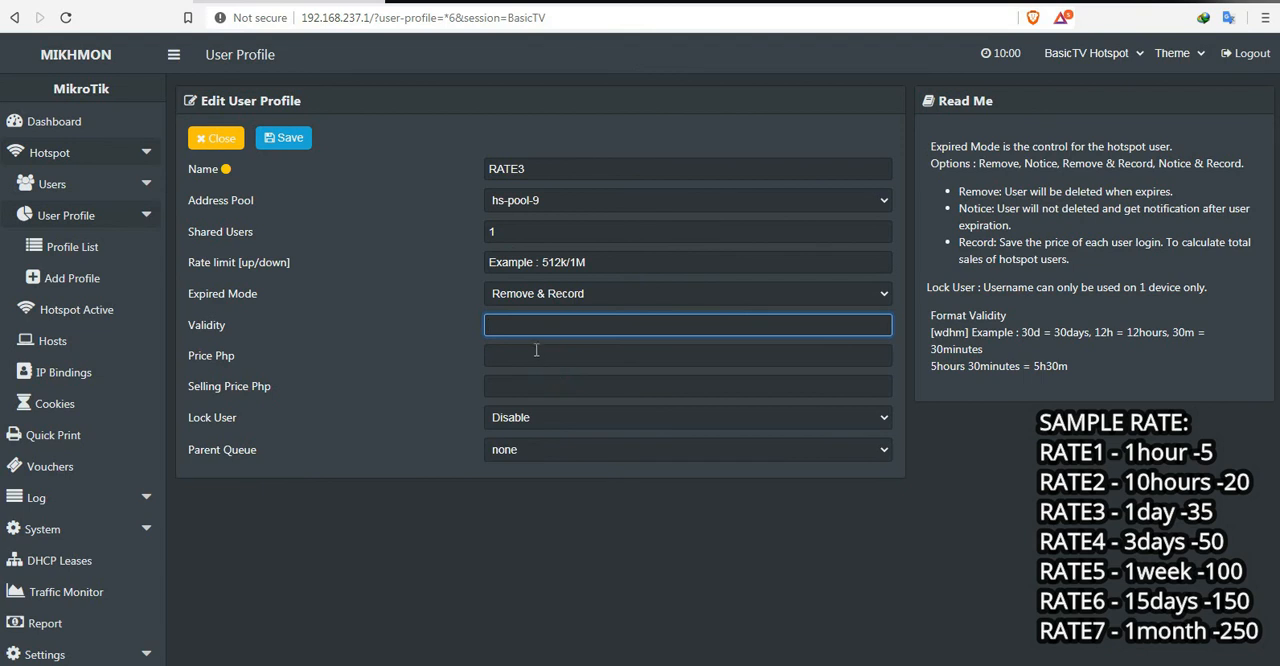
# Step: Give RATE3 a validity of 1d and a price and selling price of 35 Php, then save and close the profile
pyautogui.write('1d')
pyautogui.click(511, 355)
pyautogui.write('35')
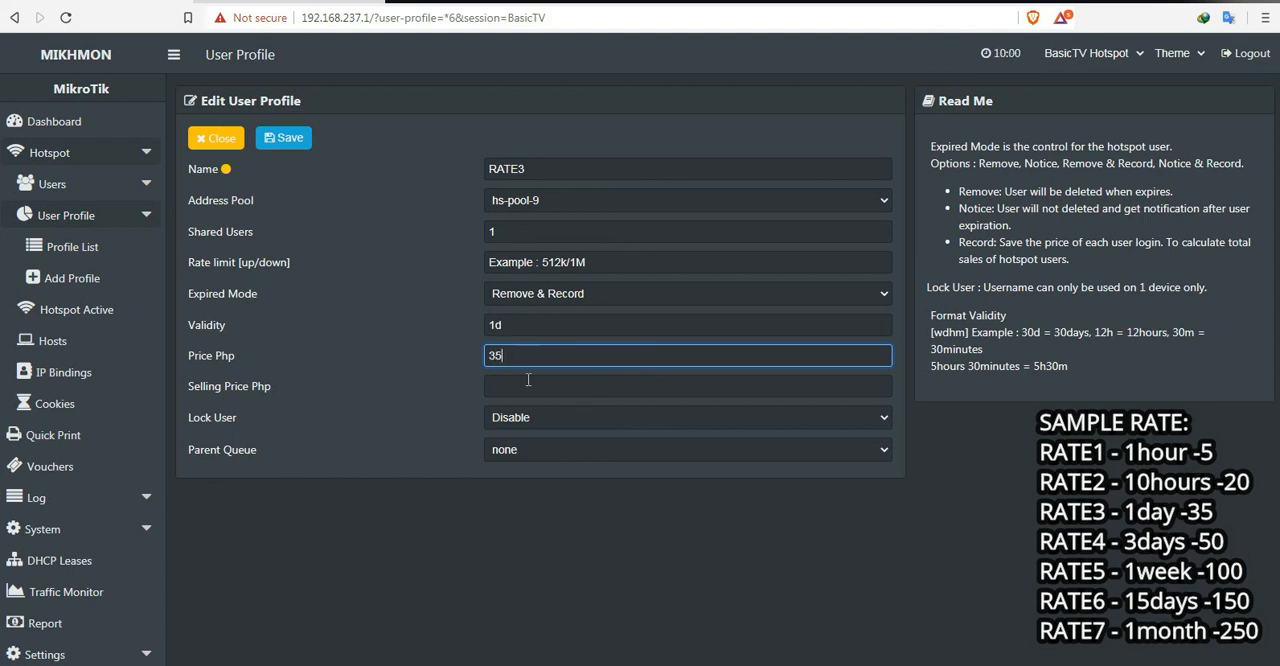
pyautogui.click(525, 385)
pyautogui.write('35')
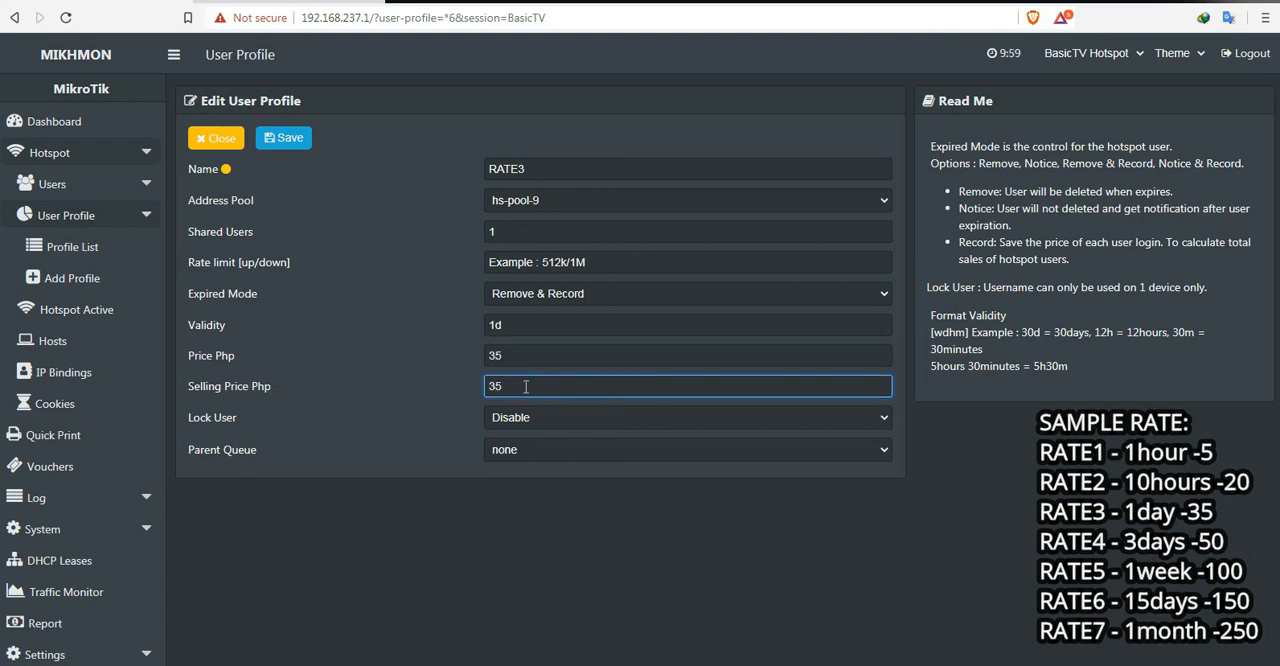
pyautogui.click(588, 527)
pyautogui.click(284, 144)
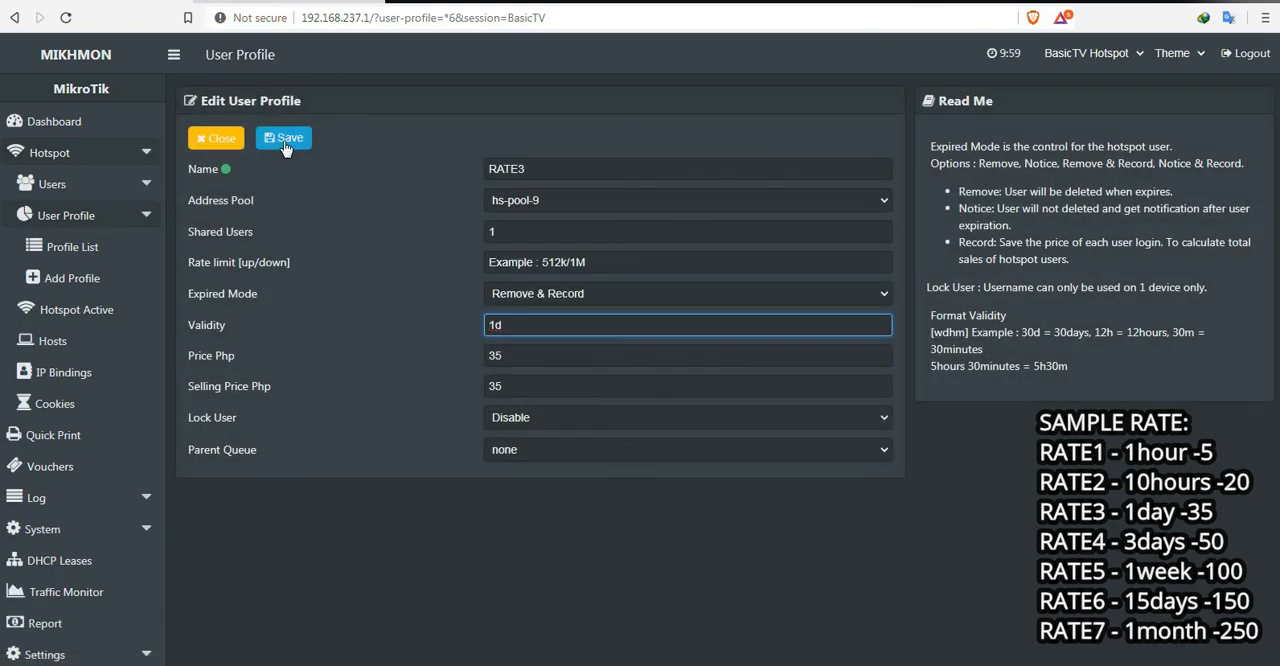
pyautogui.click(226, 141)
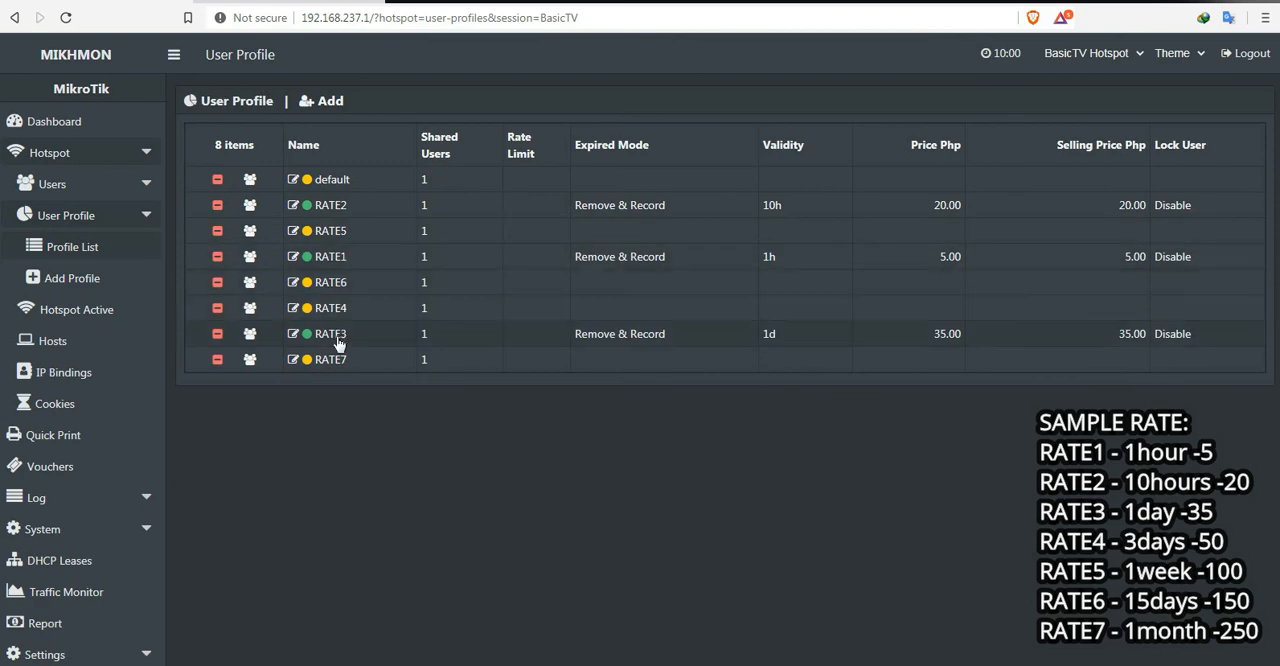
# Step: Edit the RATE4 profile to use address pool hs-pool-9 and expired mode Remove & Record
pyautogui.click(331, 308)
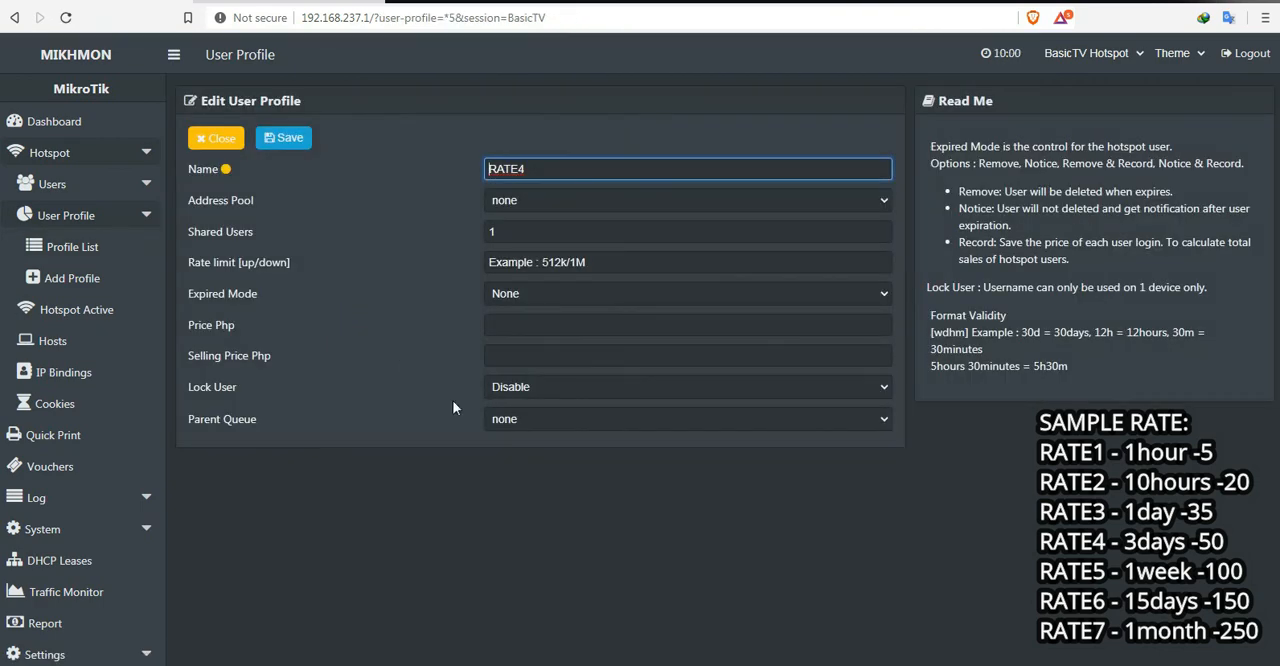
pyautogui.click(585, 205)
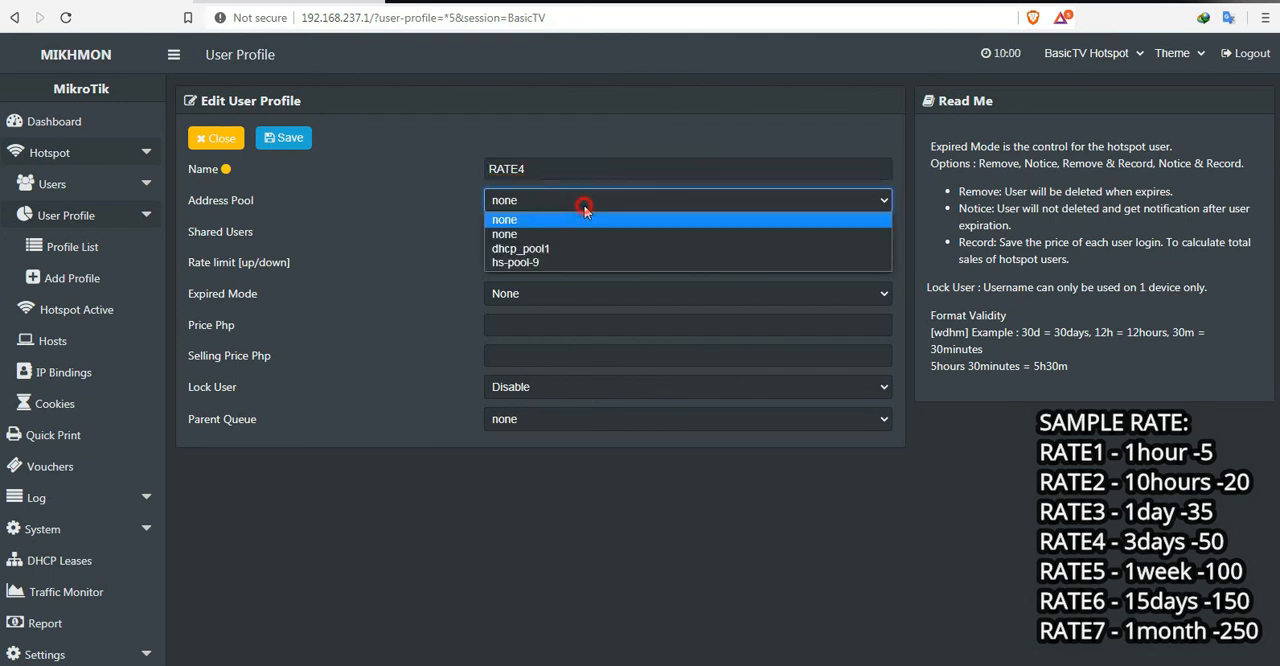
pyautogui.click(566, 262)
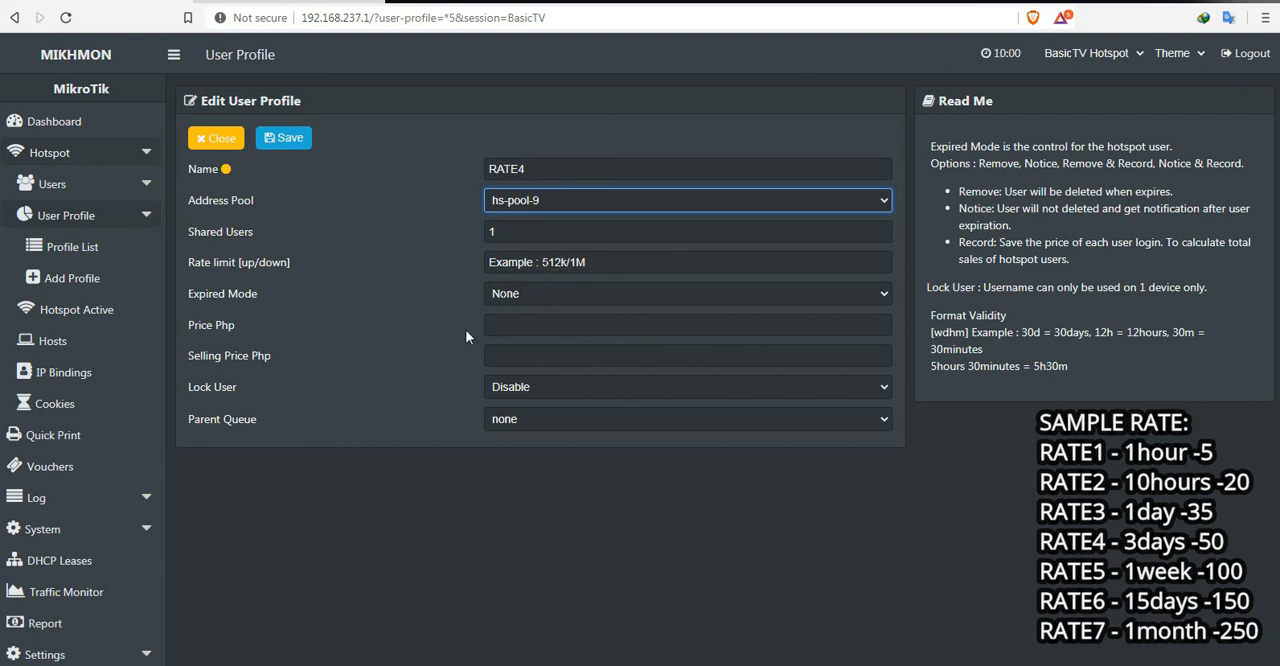
pyautogui.click(553, 294)
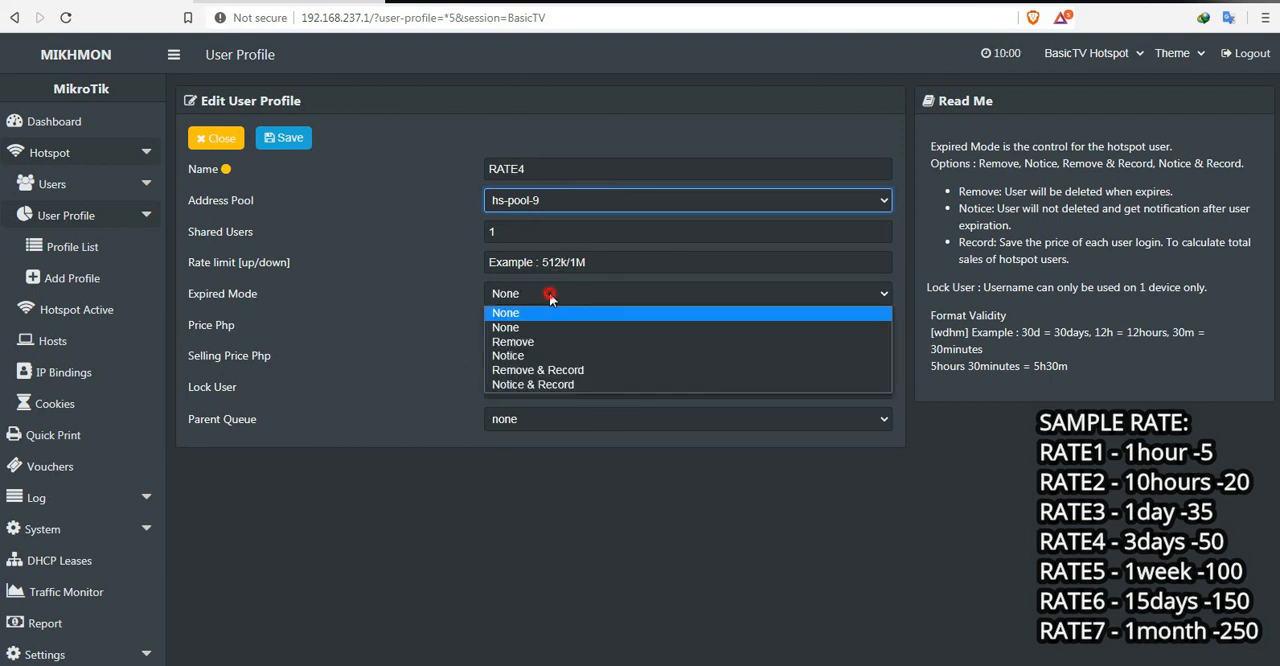
pyautogui.click(560, 370)
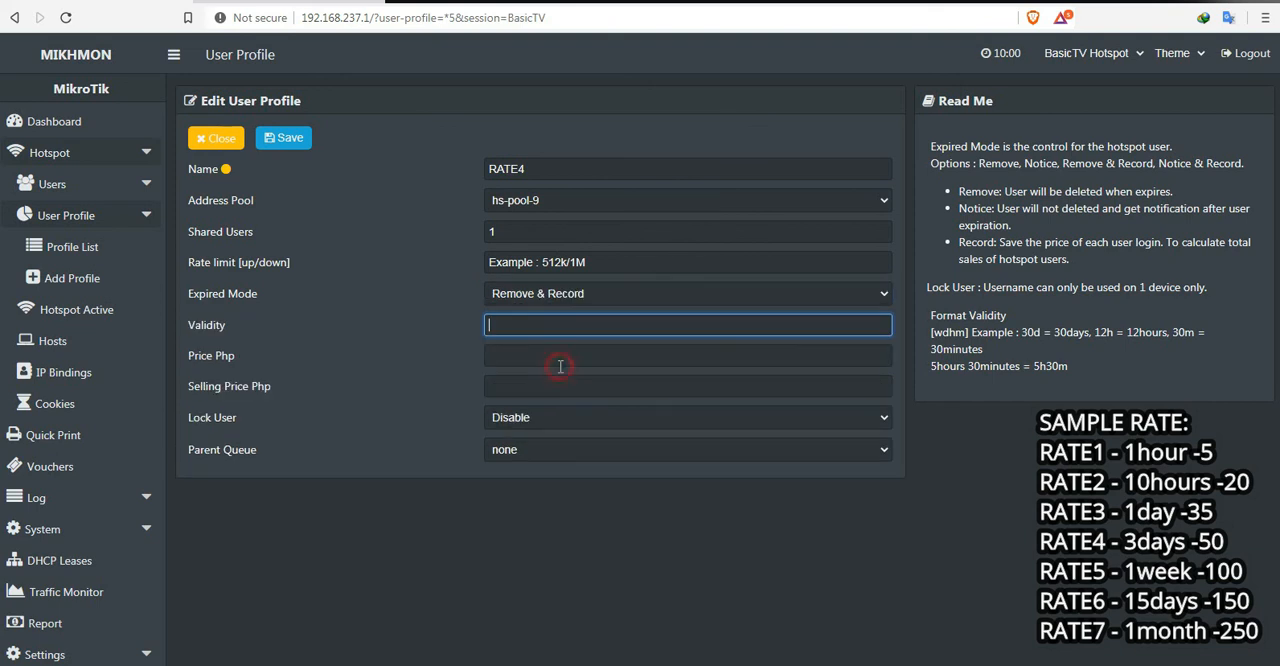
# Step: Give RATE4 a validity of 3d and a price and selling price of 35 Php, then save and close the profile
pyautogui.write('3d')
pyautogui.click(521, 359)
pyautogui.write('25')
pyautogui.press('BackSpace')
pyautogui.press('BackSpace')
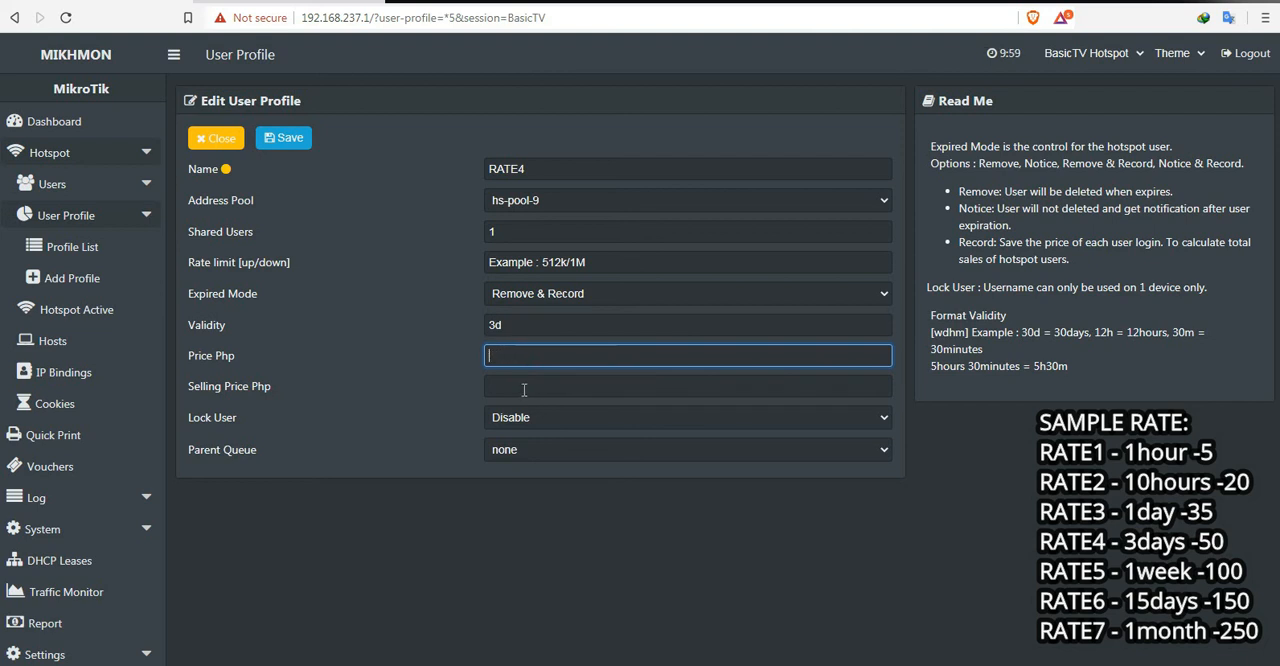
pyautogui.write('35')
pyautogui.click(524, 390)
pyautogui.write('35')
pyautogui.click(557, 541)
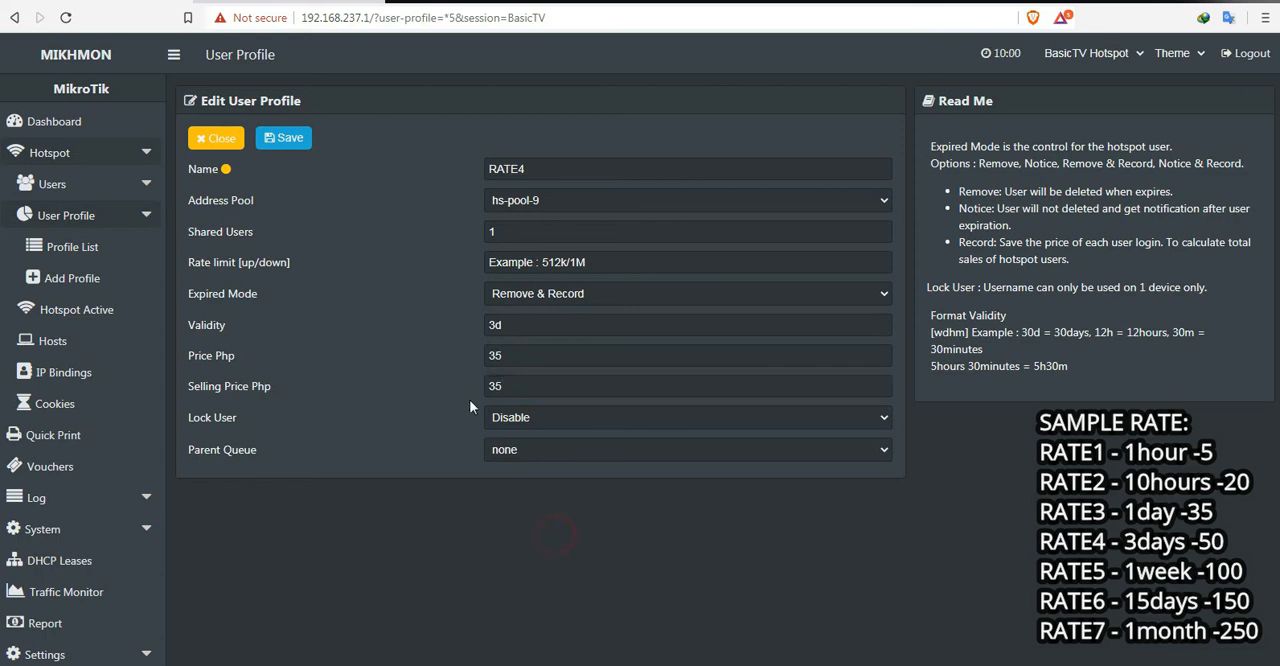
pyautogui.click(285, 140)
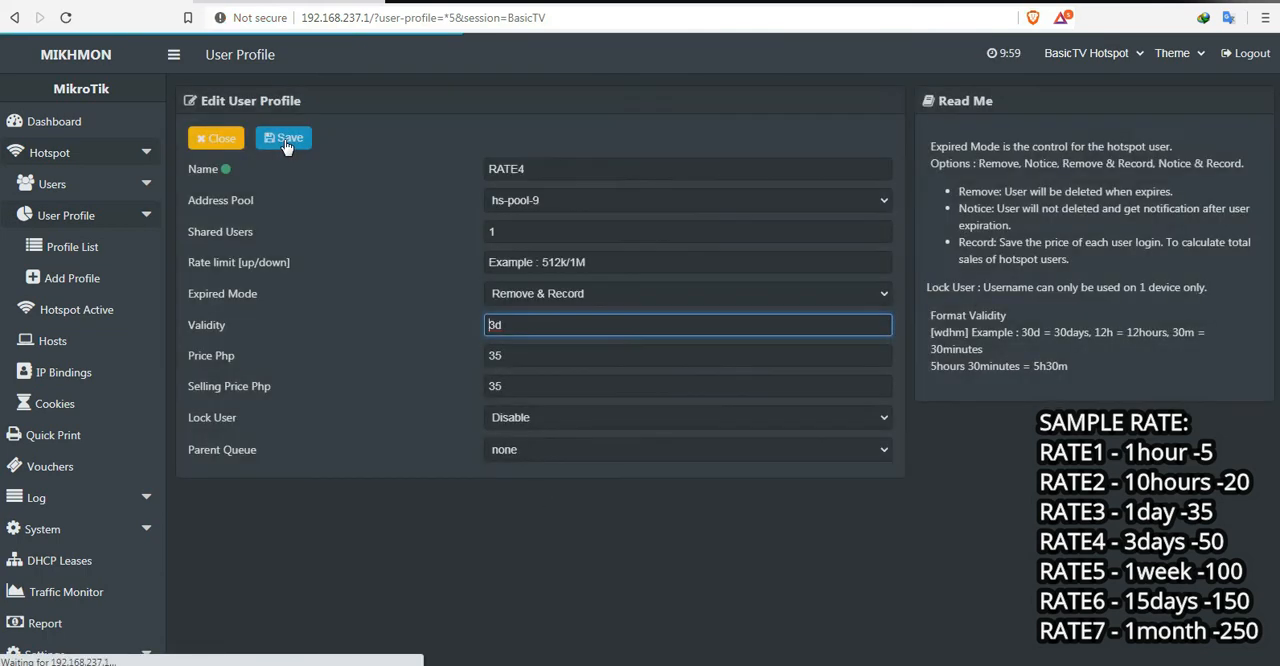
pyautogui.click(216, 138)
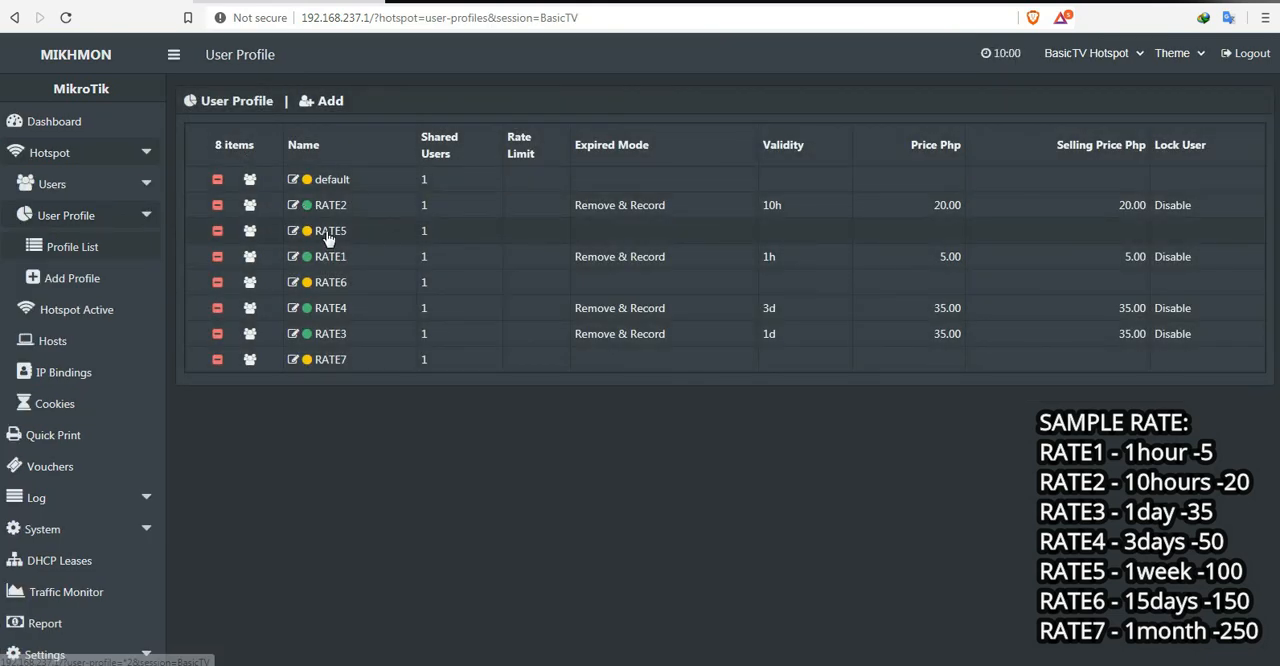
# Step: Edit the RATE5 profile to use address pool hs-pool-9 and expired mode Remove & Record
pyautogui.click(328, 233)
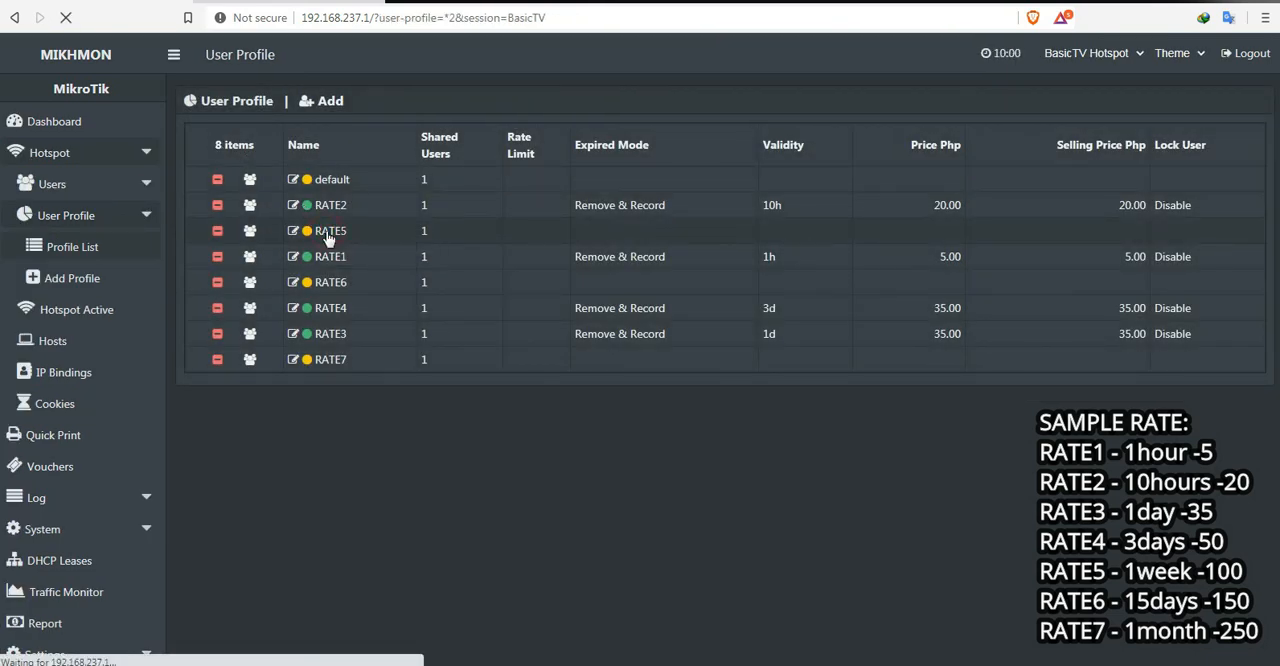
pyautogui.click(517, 204)
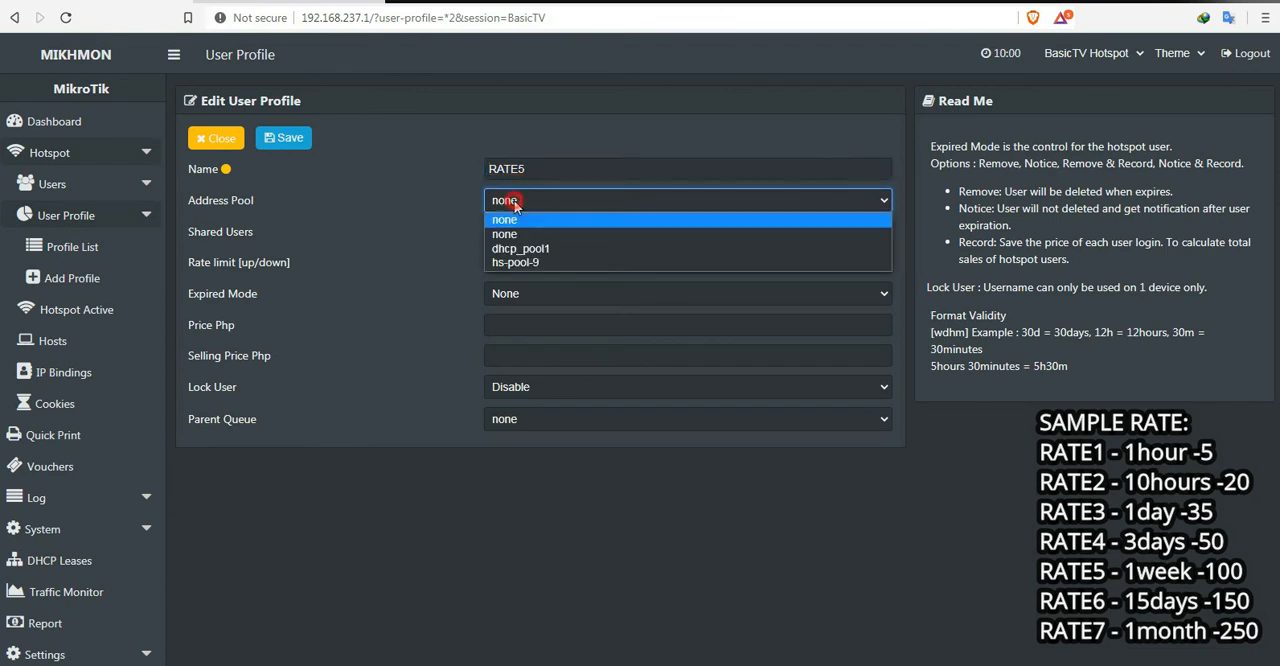
pyautogui.click(526, 263)
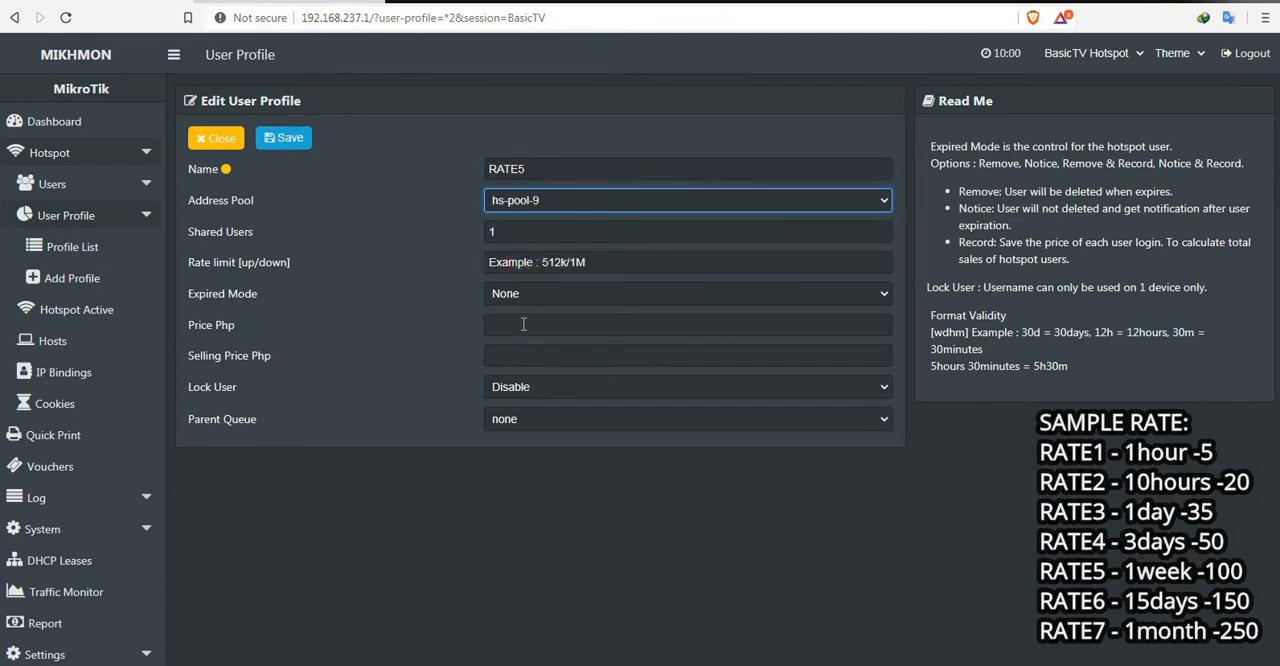
pyautogui.click(514, 293)
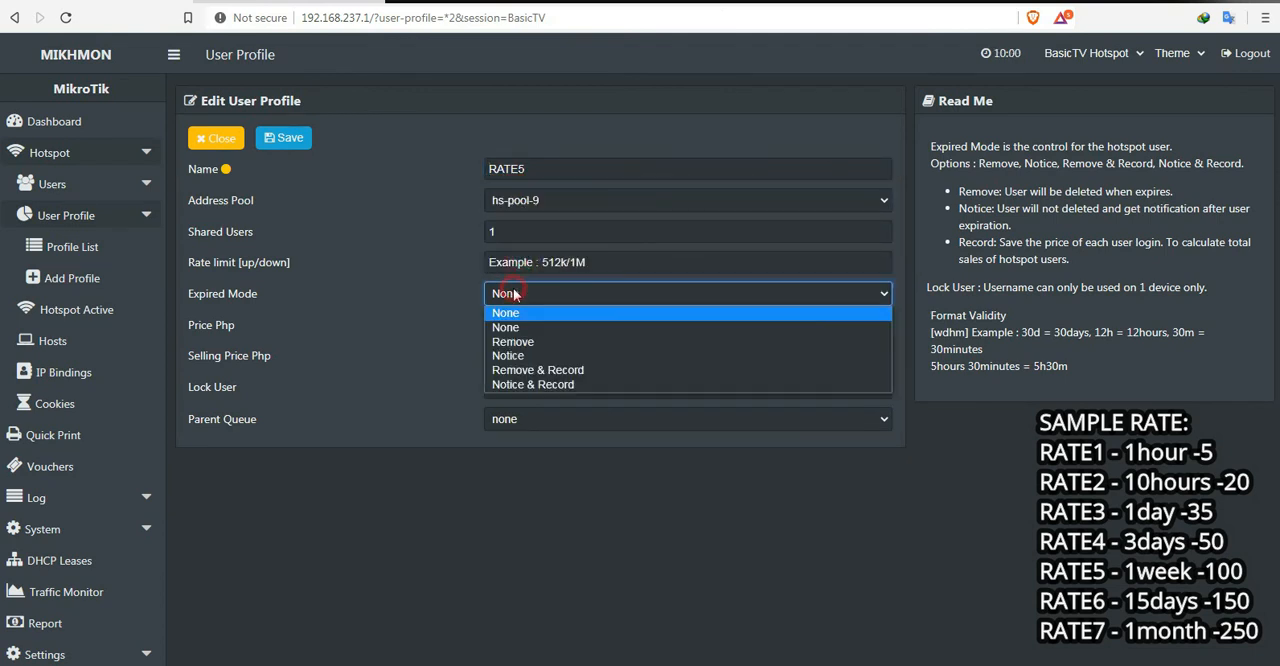
pyautogui.click(553, 370)
# Step: Give RATE5 a validity of 1w and a price and selling price of 100 Php, then save and close the profile
pyautogui.write('1')
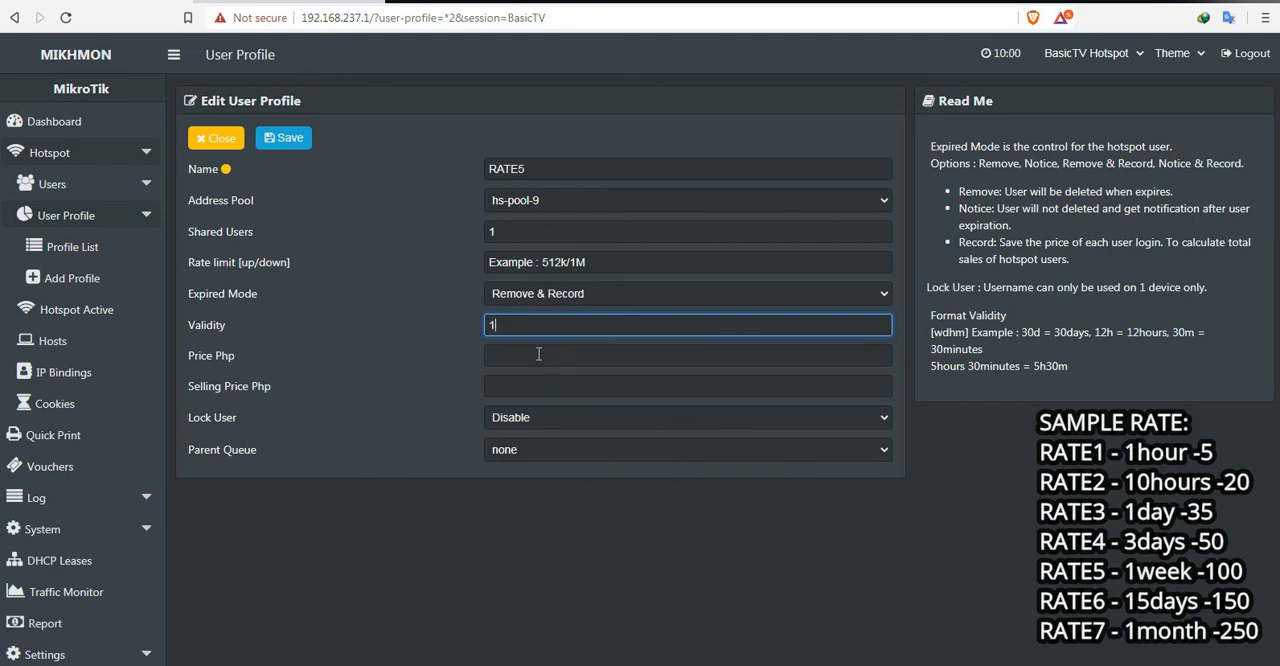
pyautogui.write('1w')
pyautogui.click(535, 354)
pyautogui.write('100')
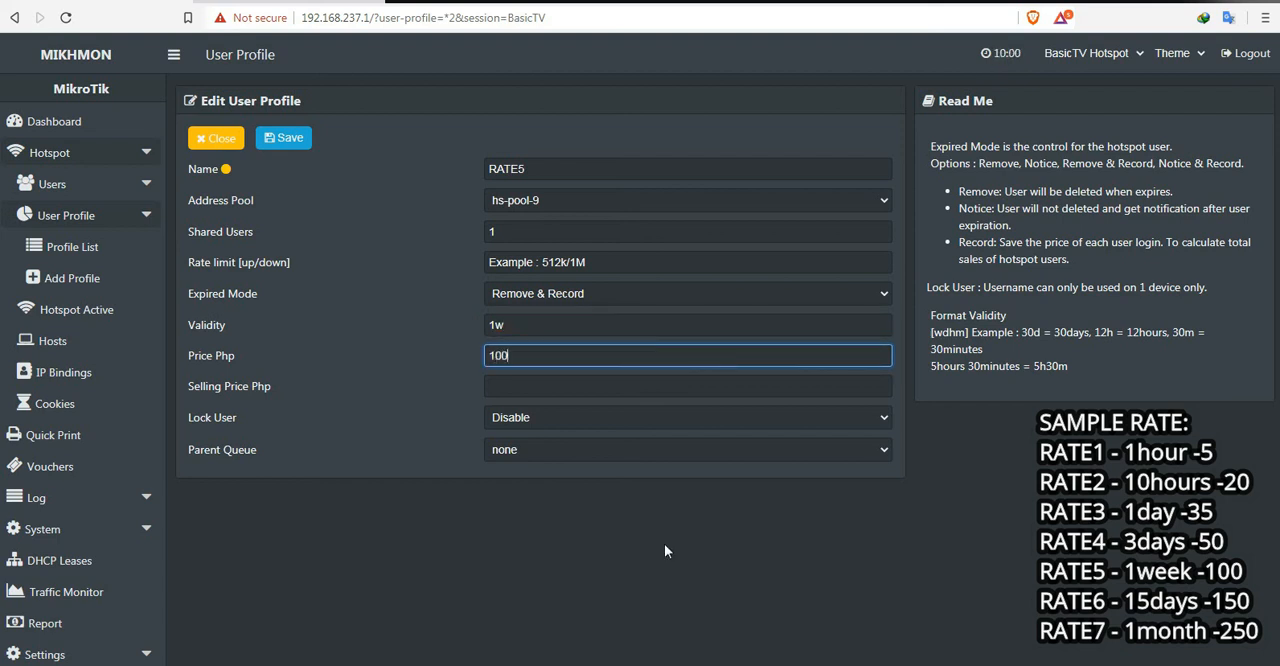
pyautogui.click(536, 386)
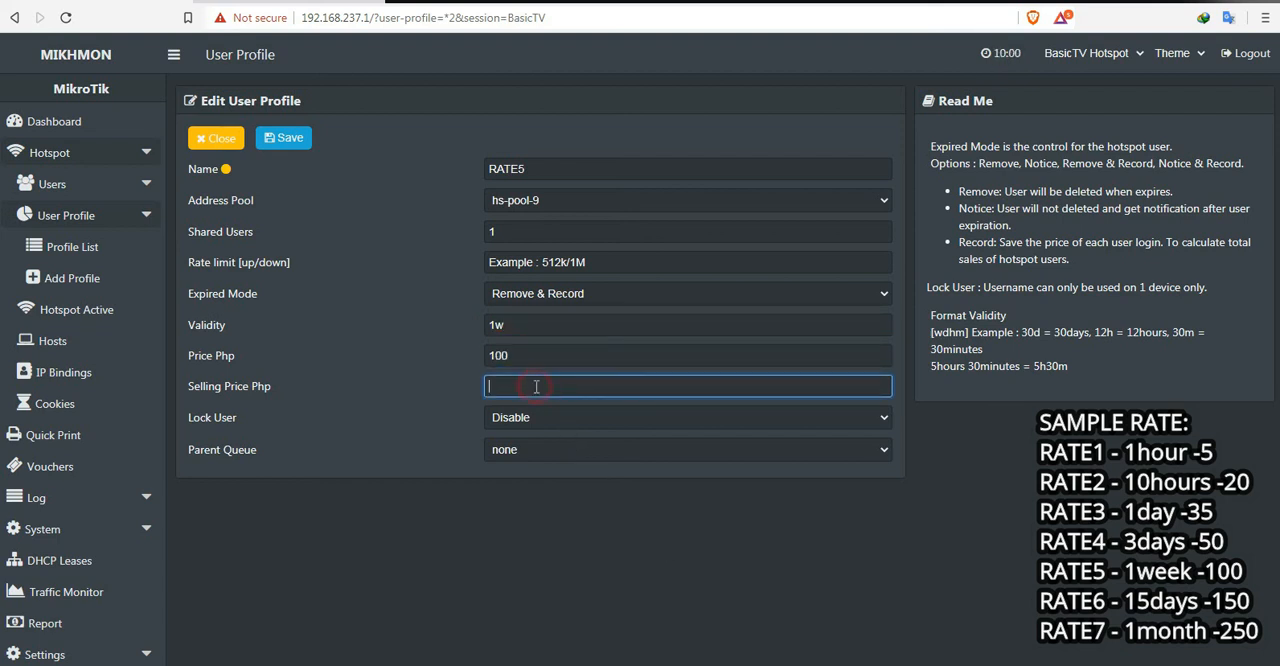
pyautogui.click(563, 509)
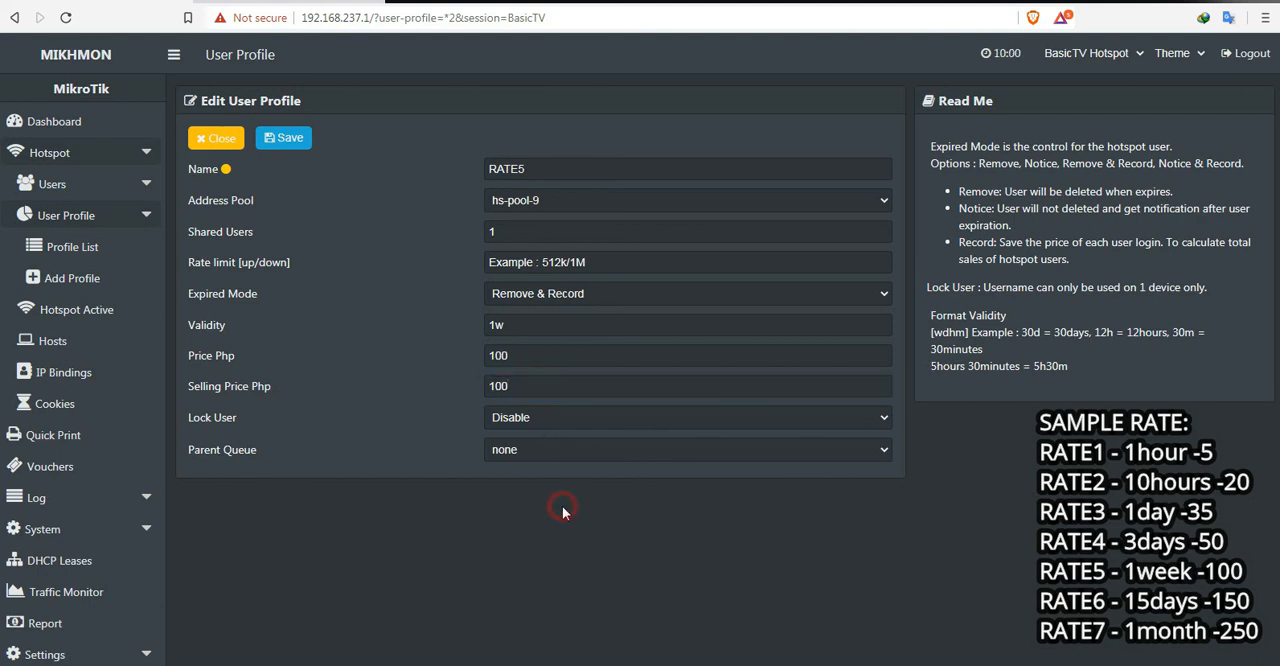
pyautogui.click(285, 142)
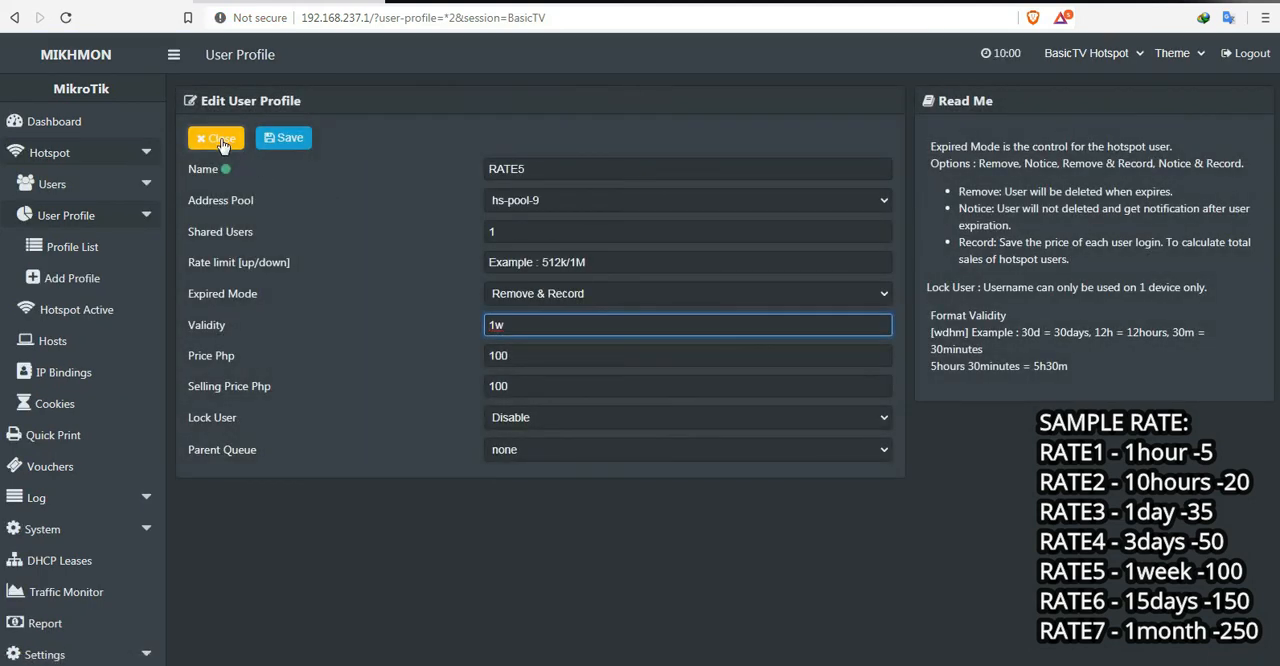
pyautogui.click(220, 140)
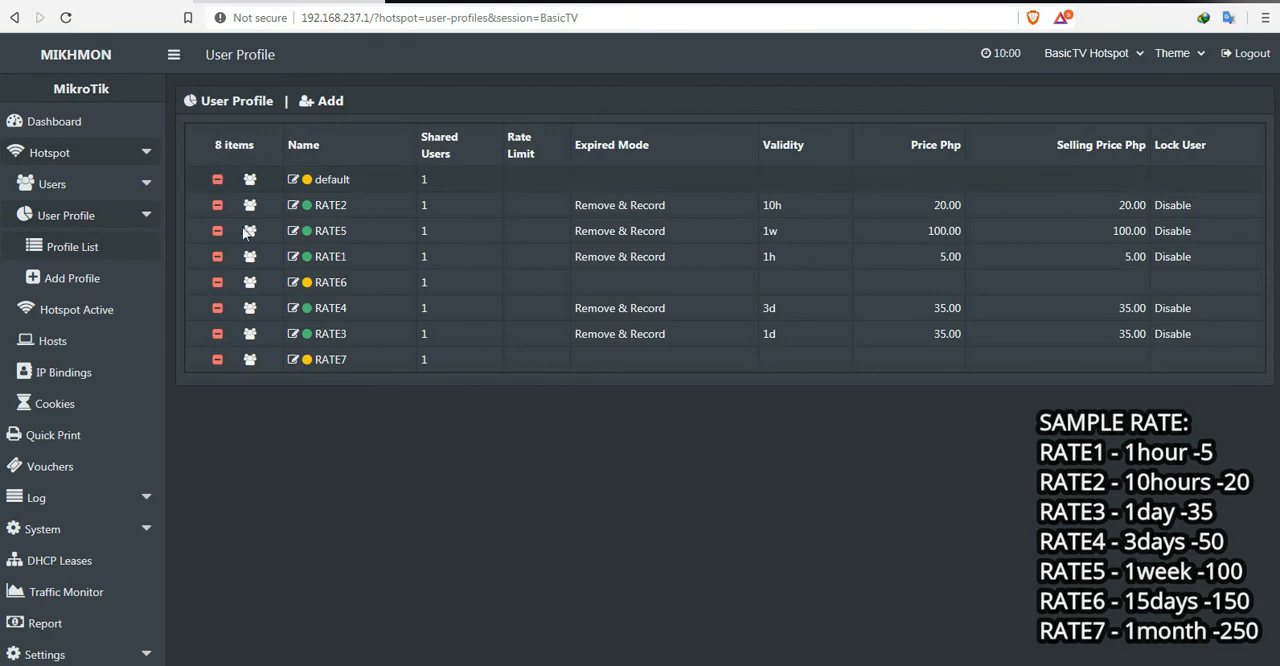
# Step: Edit the RATE6 profile to use address pool hs-pool-9 and expired mode Remove & Record
pyautogui.click(331, 283)
pyautogui.click(529, 201)
pyautogui.click(520, 263)
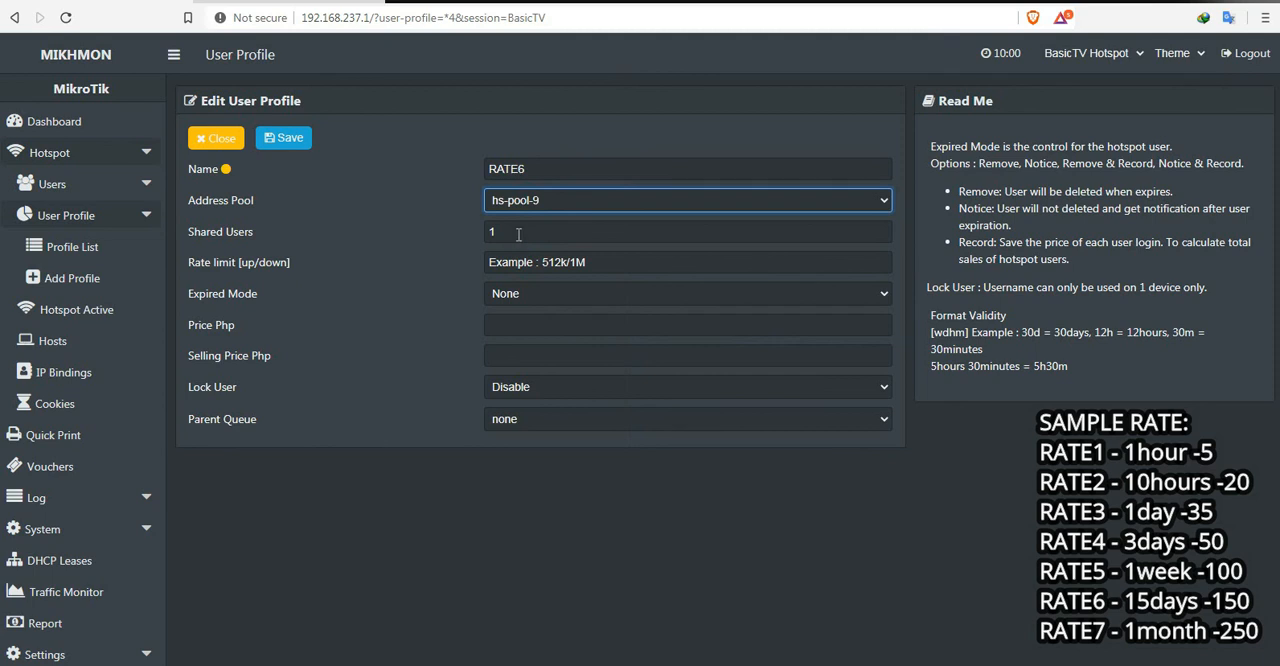
pyautogui.moveTo(518, 234); pyautogui.dragTo(428, 240)
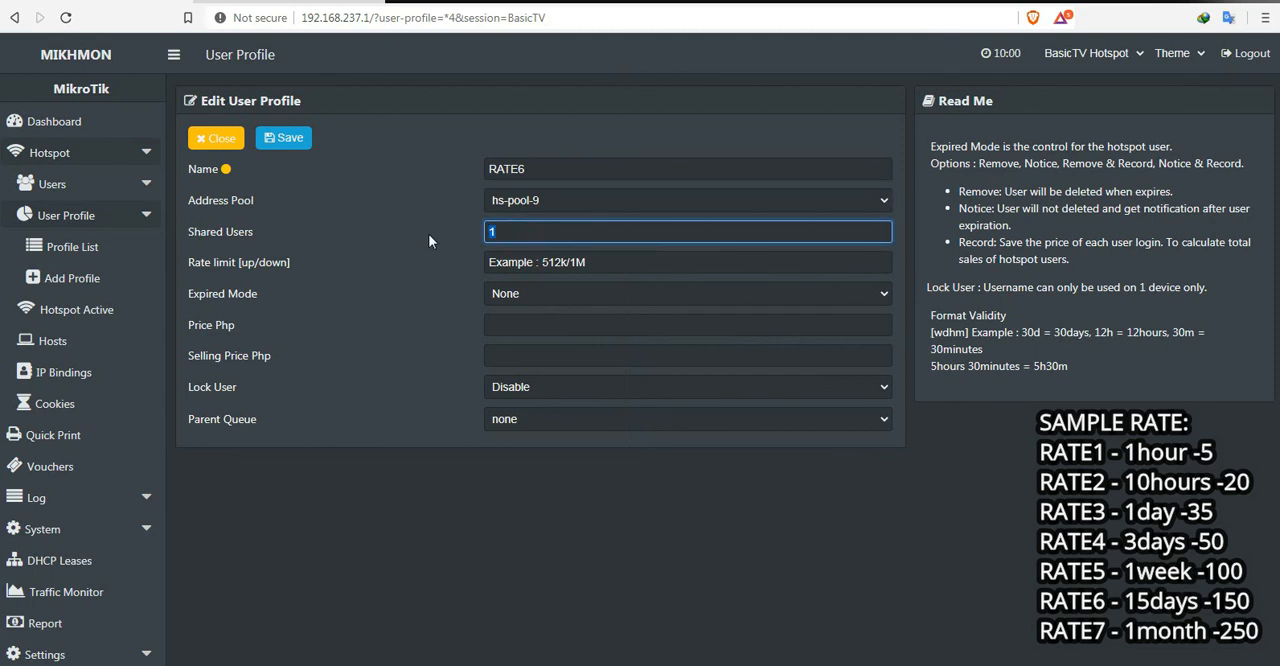
pyautogui.click(566, 290)
pyautogui.click(555, 371)
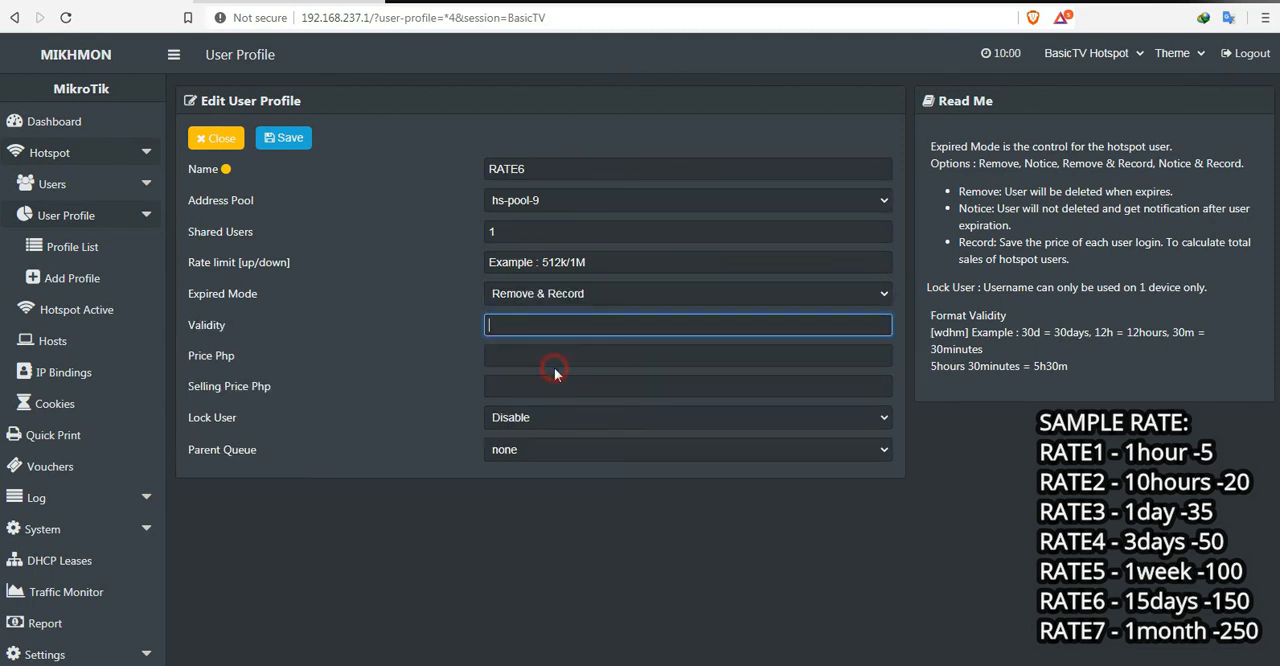
# Step: Give RATE6 a validity of 15d and a price and selling price of 150 Php, then save and close the profile
pyautogui.write('15d')
pyautogui.click(516, 357)
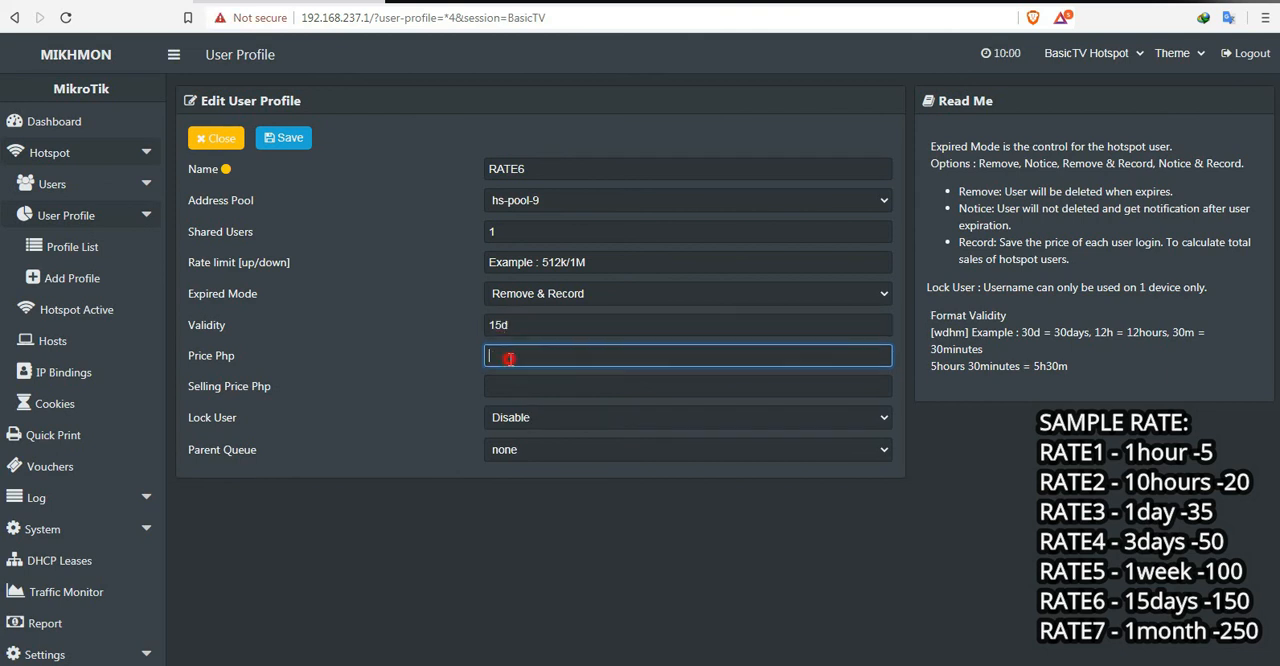
pyautogui.write('150')
pyautogui.click(509, 387)
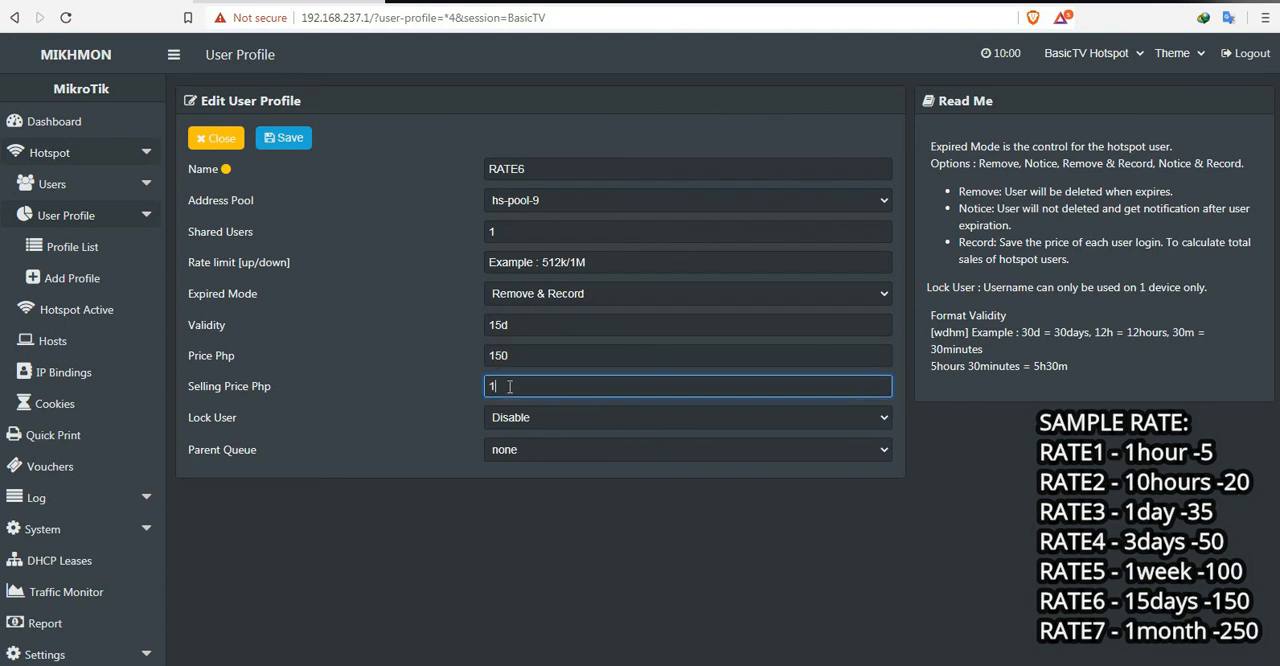
pyautogui.write('150')
pyautogui.click(555, 514)
pyautogui.click(292, 142)
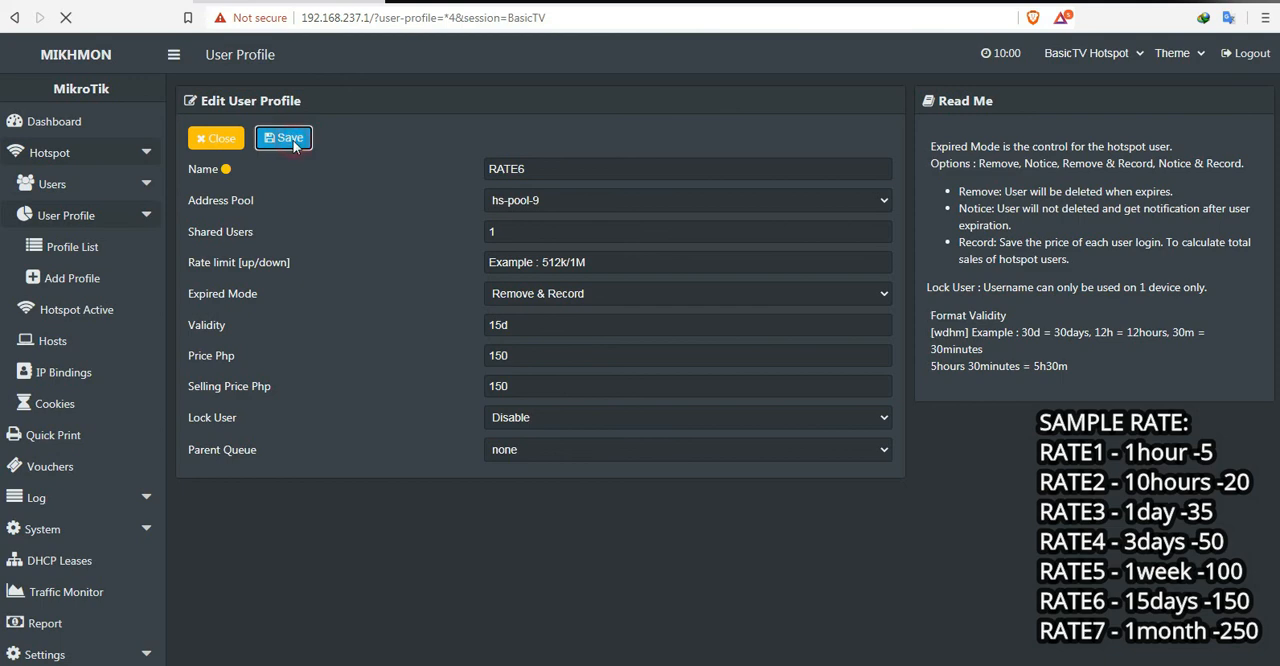
pyautogui.click(229, 144)
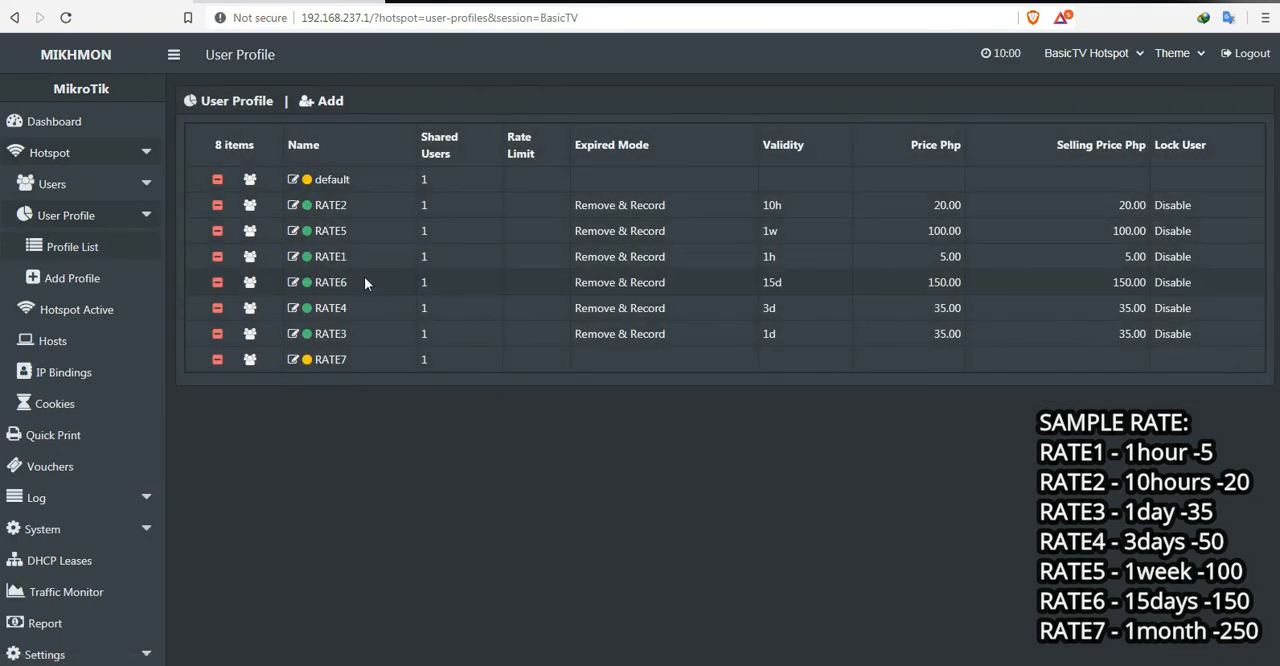
# Step: Edit the RATE7 profile to use address pool hs-pool-9 and expired mode Remove & Record
pyautogui.click(333, 360)
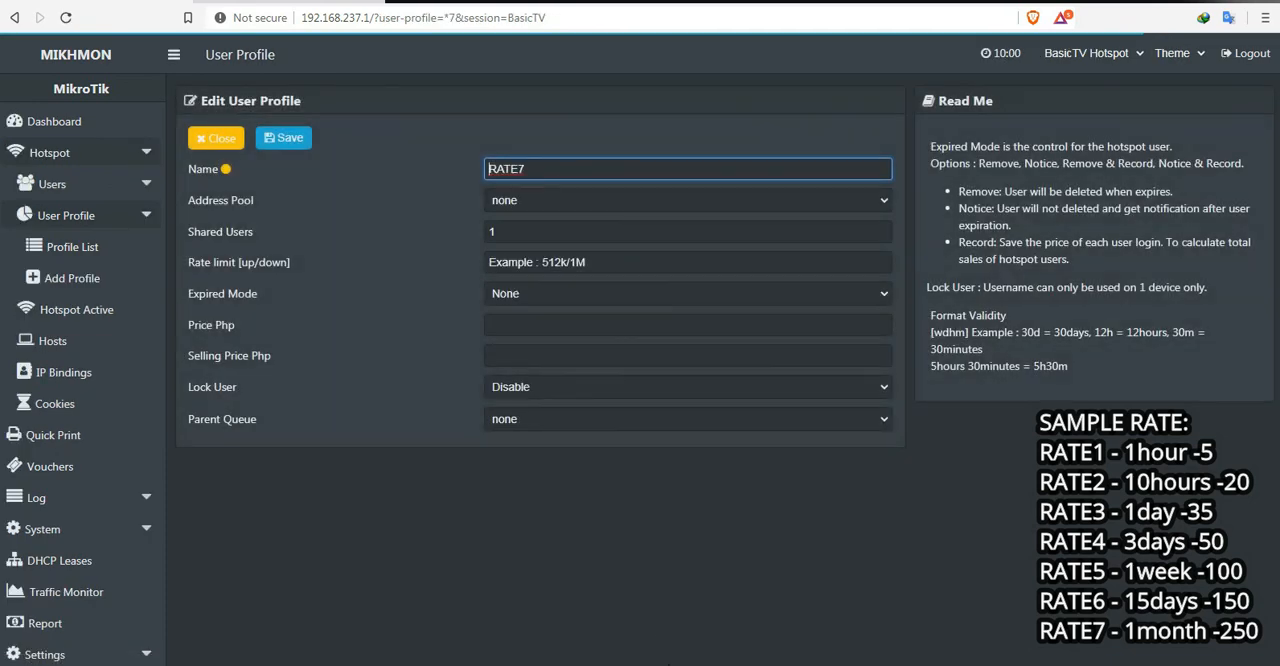
pyautogui.click(558, 203)
pyautogui.click(537, 264)
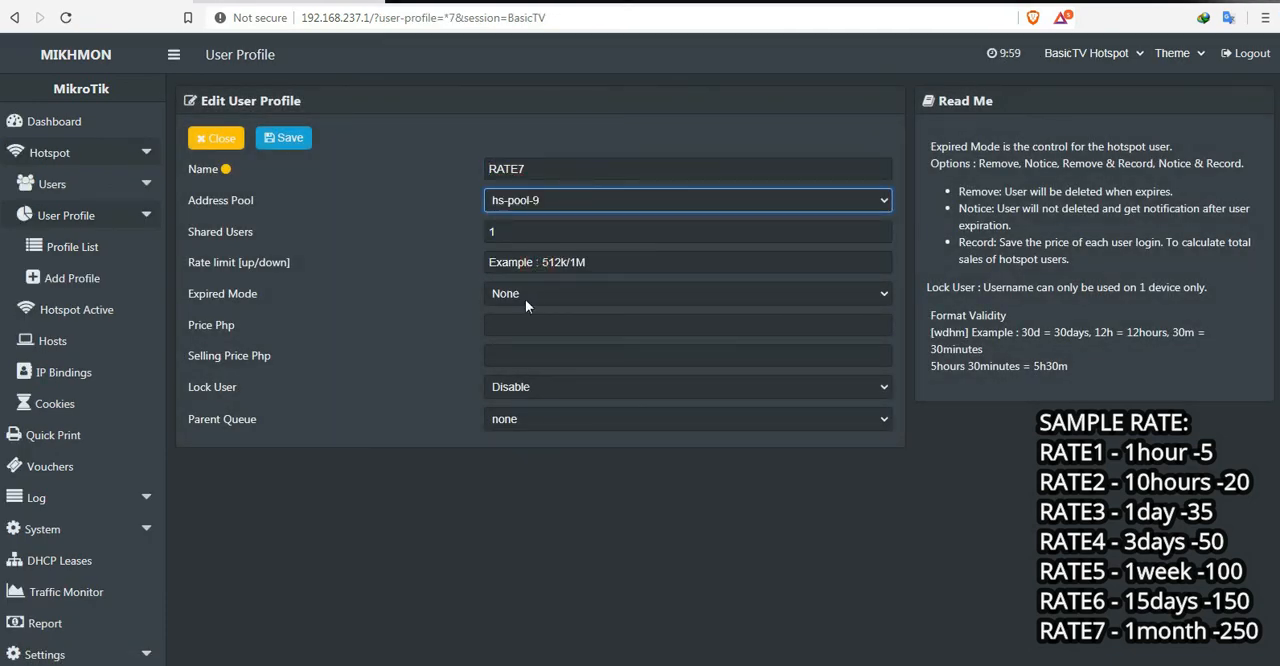
pyautogui.click(525, 295)
pyautogui.click(539, 370)
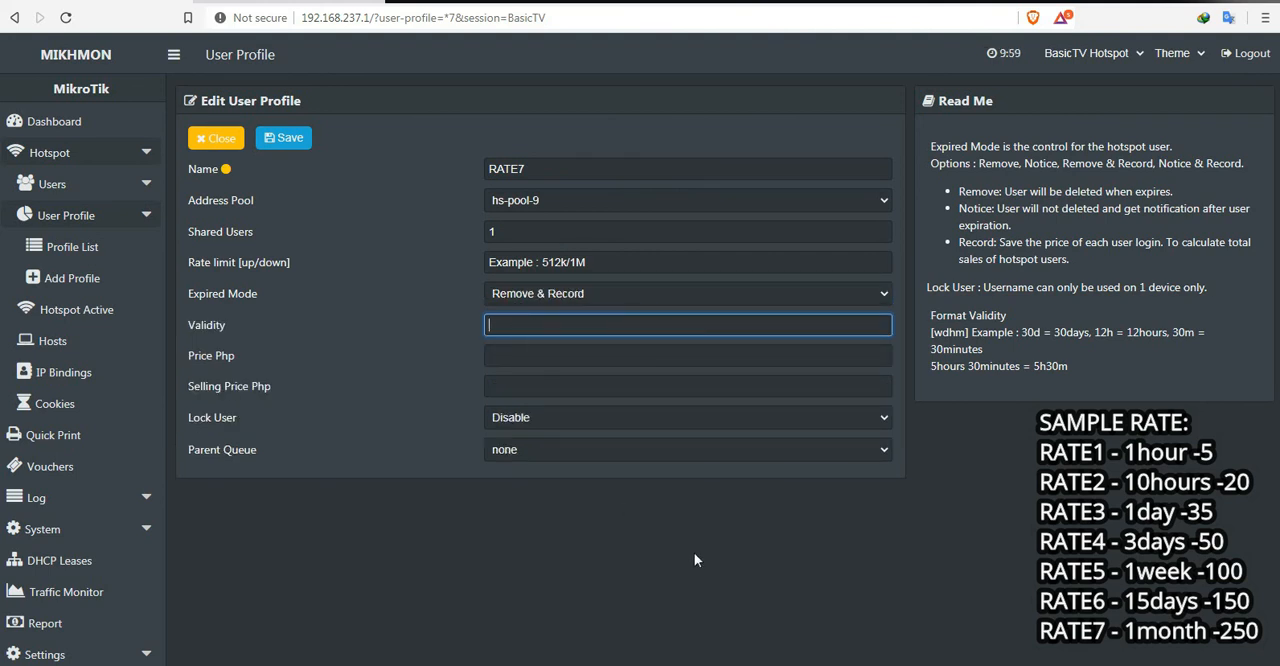
# Step: Give RATE7 a validity of 30d and a price and selling price of 250 Php, then save and close the profile
pyautogui.write('30d')
pyautogui.click(492, 357)
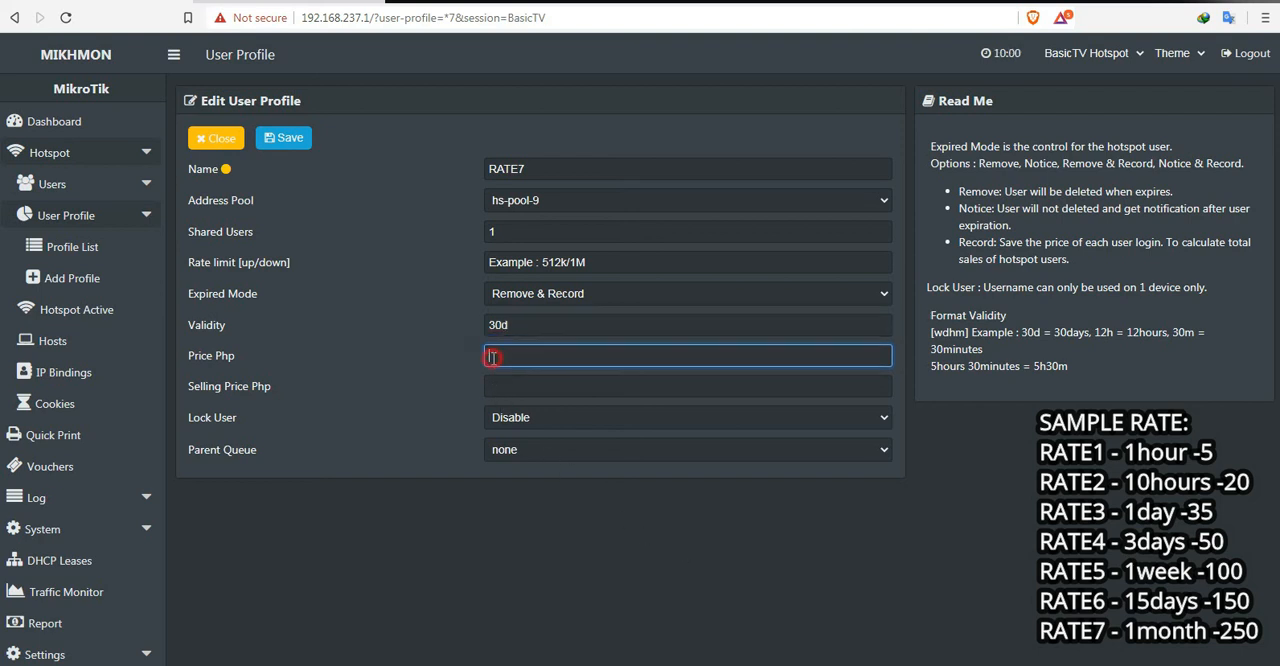
pyautogui.write('250')
pyautogui.click(516, 387)
pyautogui.write('25')
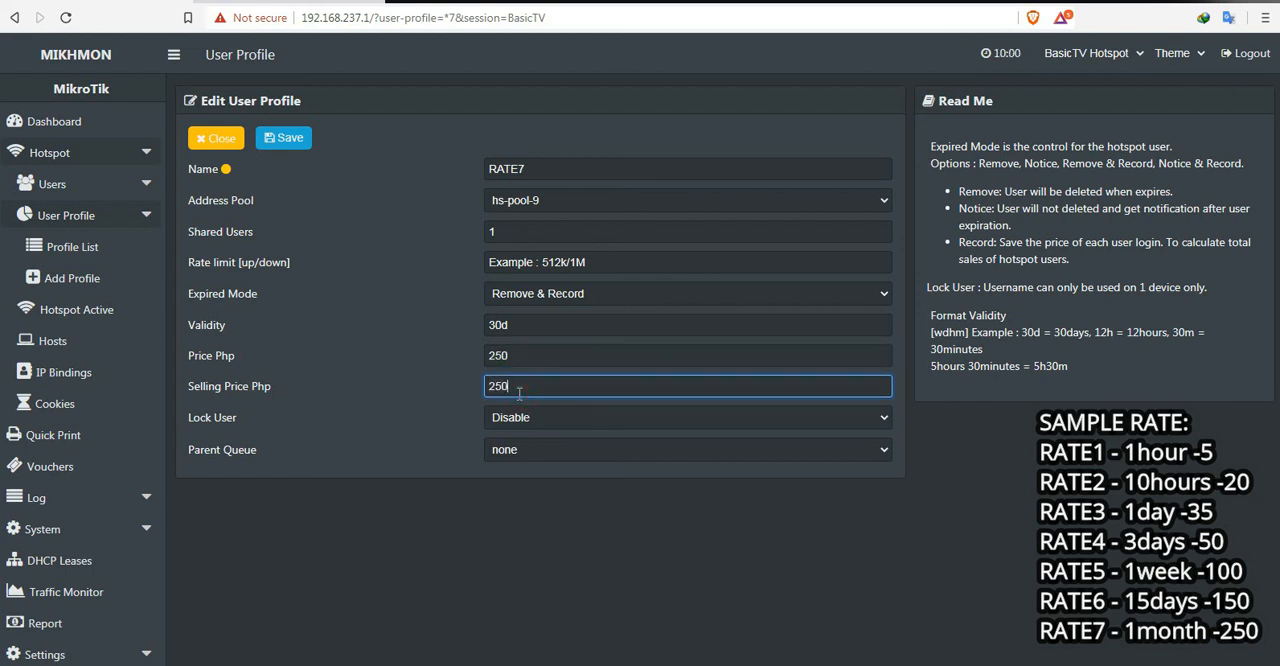
pyautogui.click(567, 553)
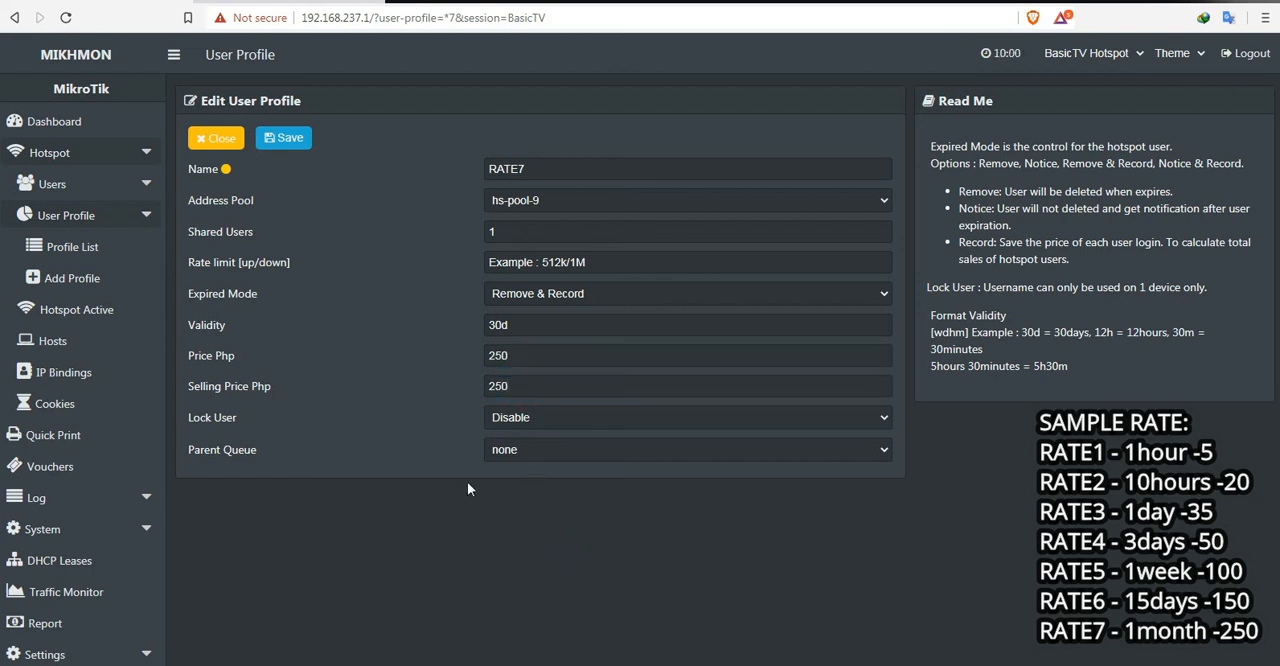
pyautogui.click(287, 140)
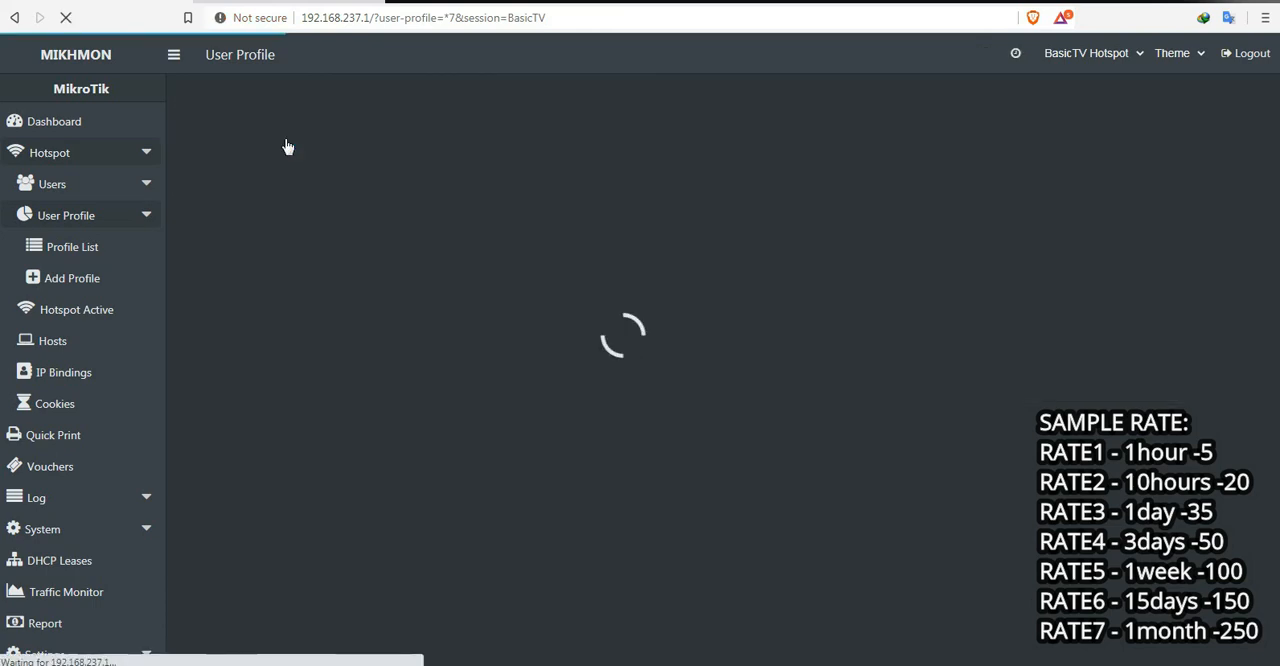
pyautogui.click(216, 138)
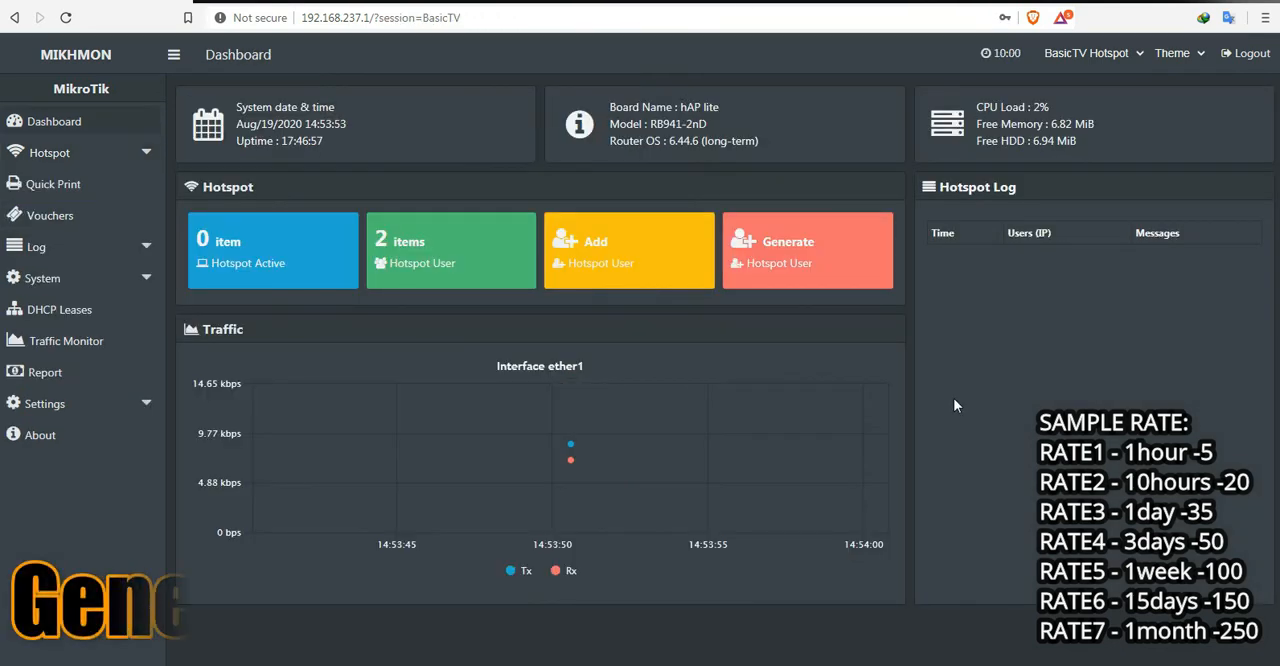
# Step: Start generating hotspot users from the dashboard, with a quantity of 5 on server hotspot1
pyautogui.click(788, 245)
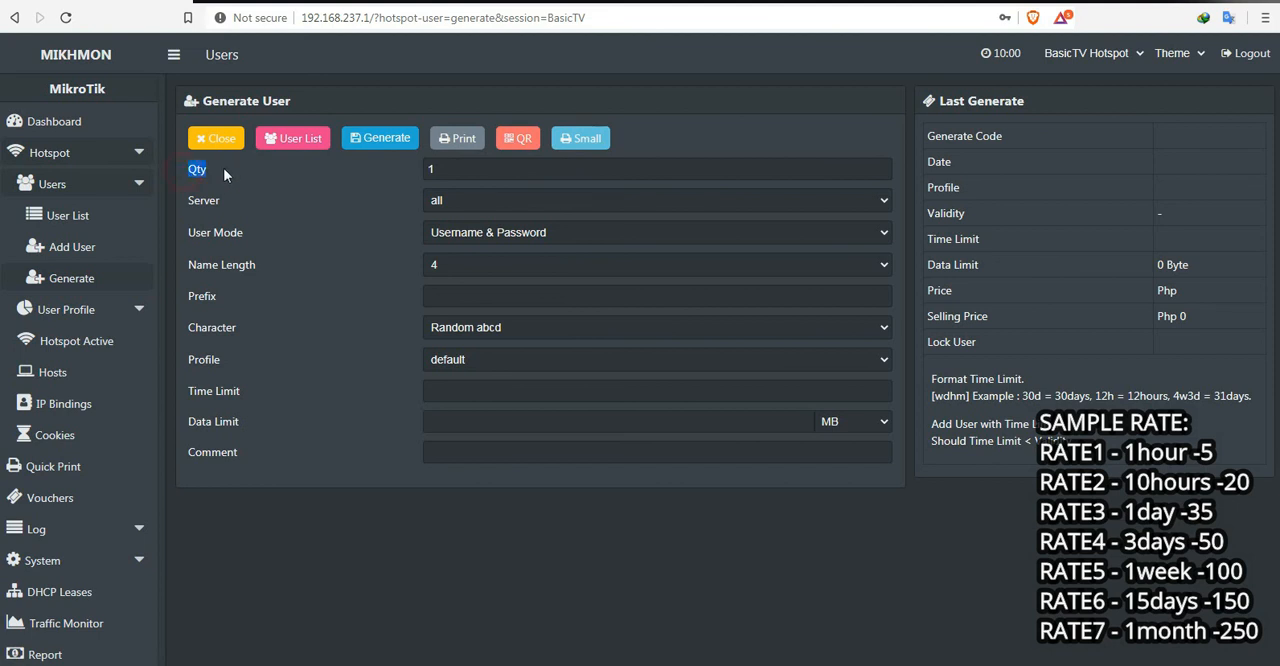
pyautogui.doubleClick(427, 169)
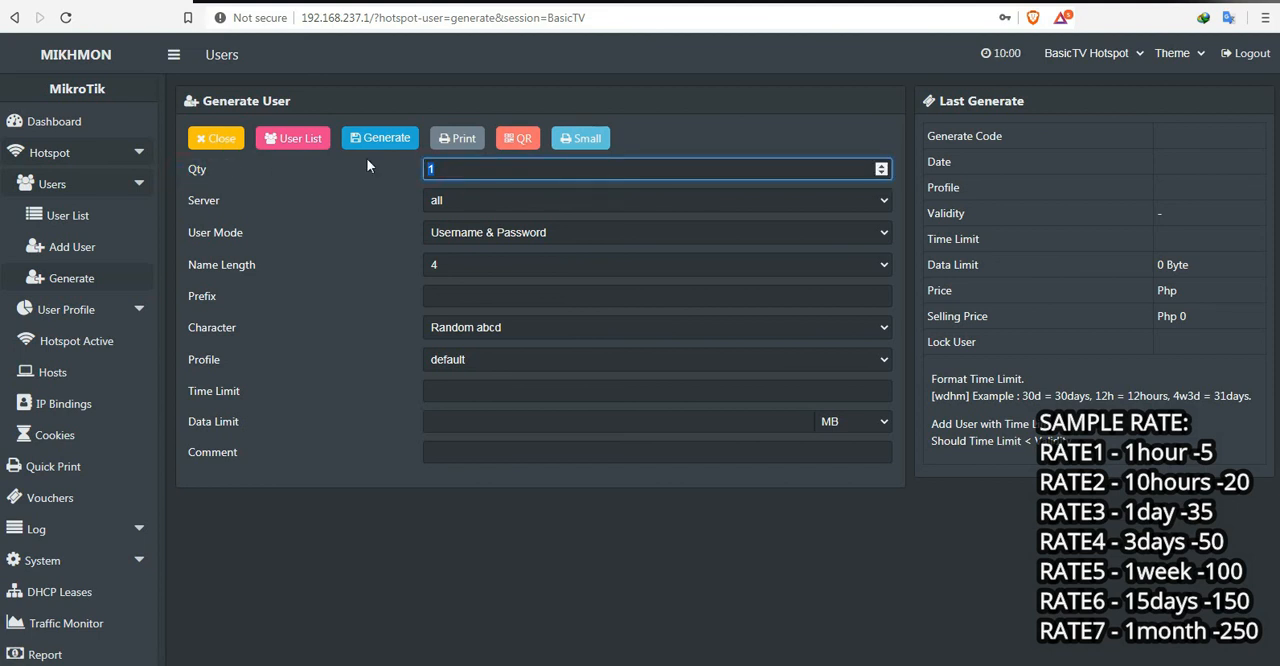
pyautogui.write('50')
pyautogui.moveTo(455, 169); pyautogui.dragTo(336, 172)
pyautogui.write('5')
pyautogui.click(467, 201)
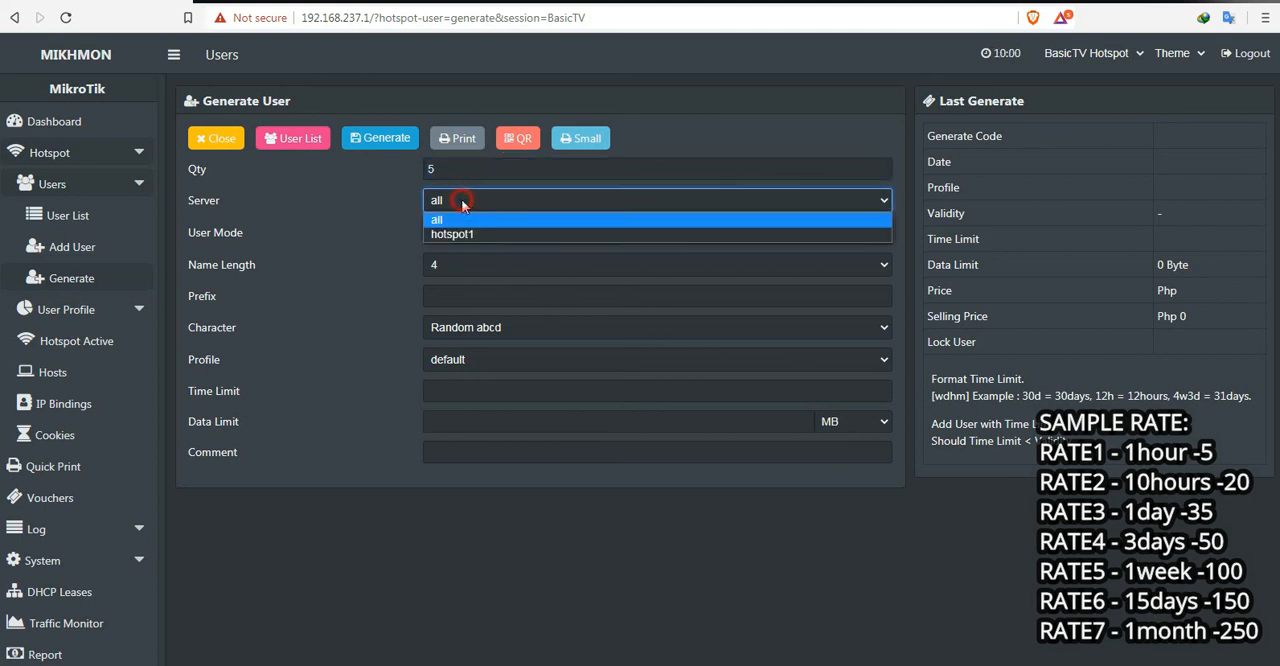
pyautogui.click(462, 236)
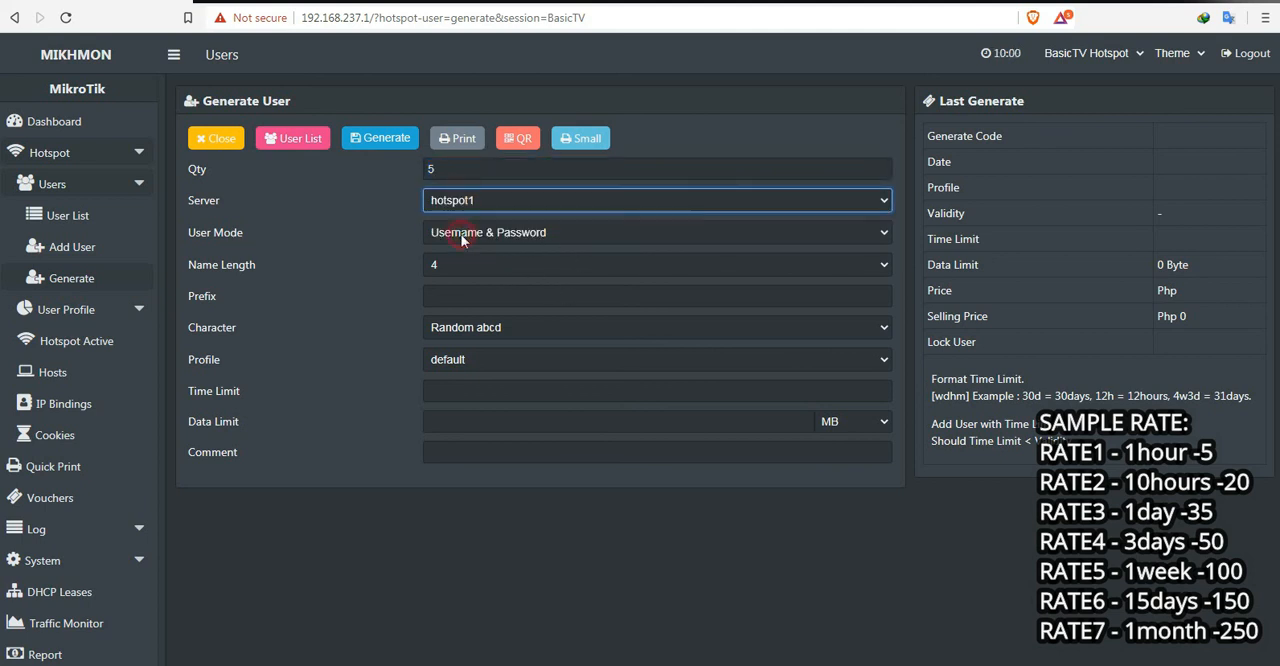
# Step: Set the user mode to Username = Password and the name length to 6
pyautogui.click(557, 236)
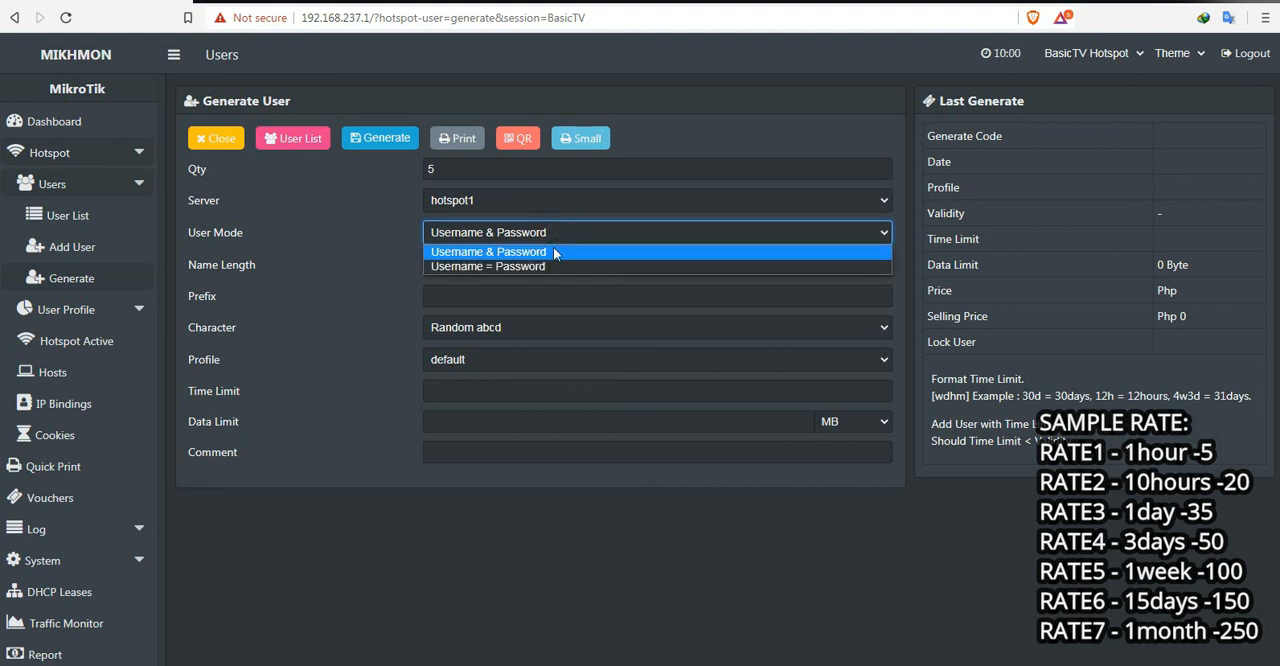
pyautogui.click(555, 266)
pyautogui.click(552, 231)
pyautogui.click(550, 248)
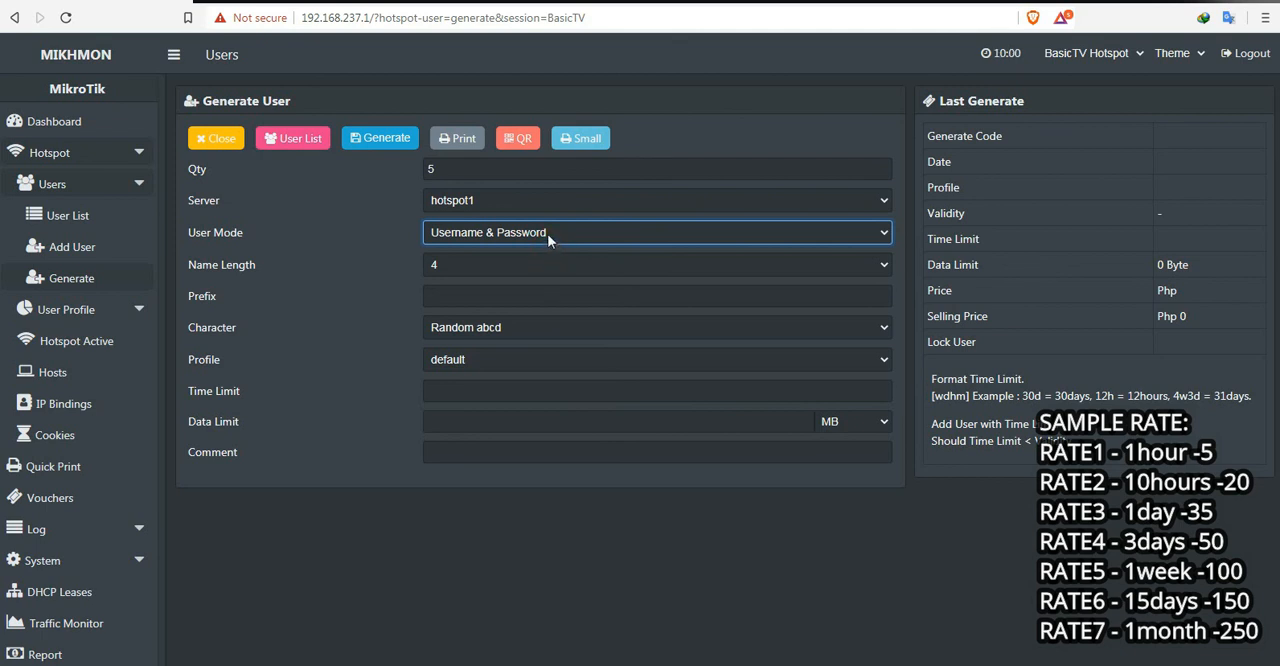
pyautogui.click(498, 232)
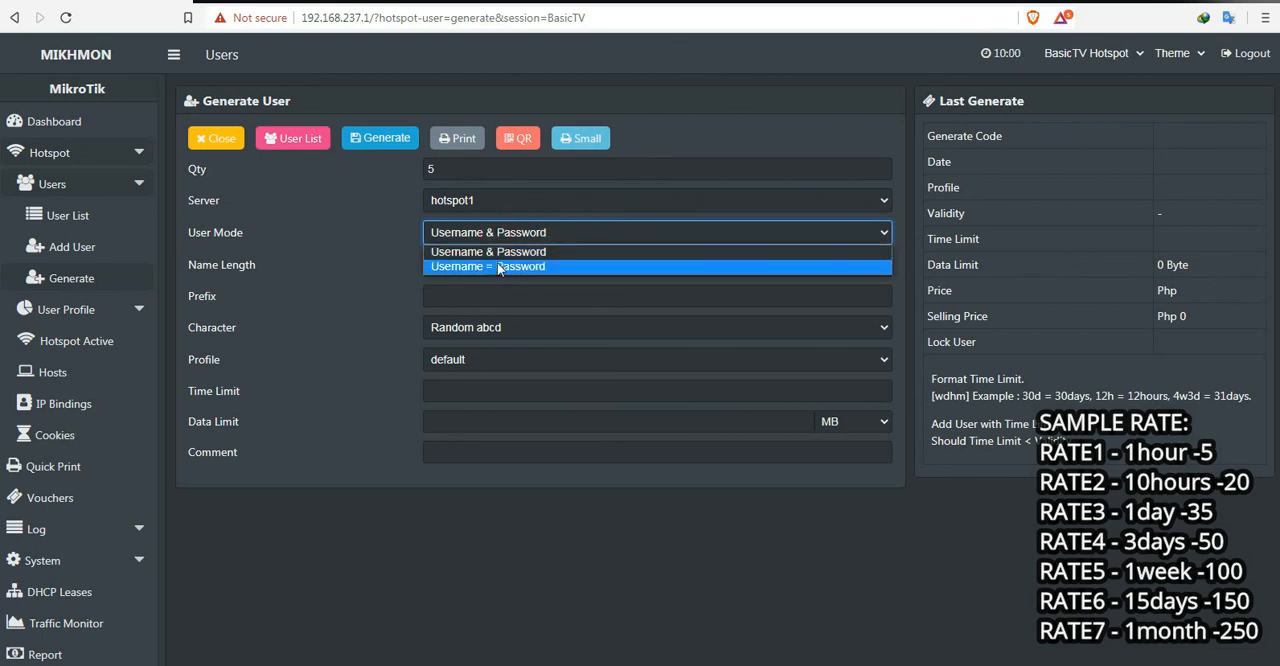
pyautogui.click(497, 266)
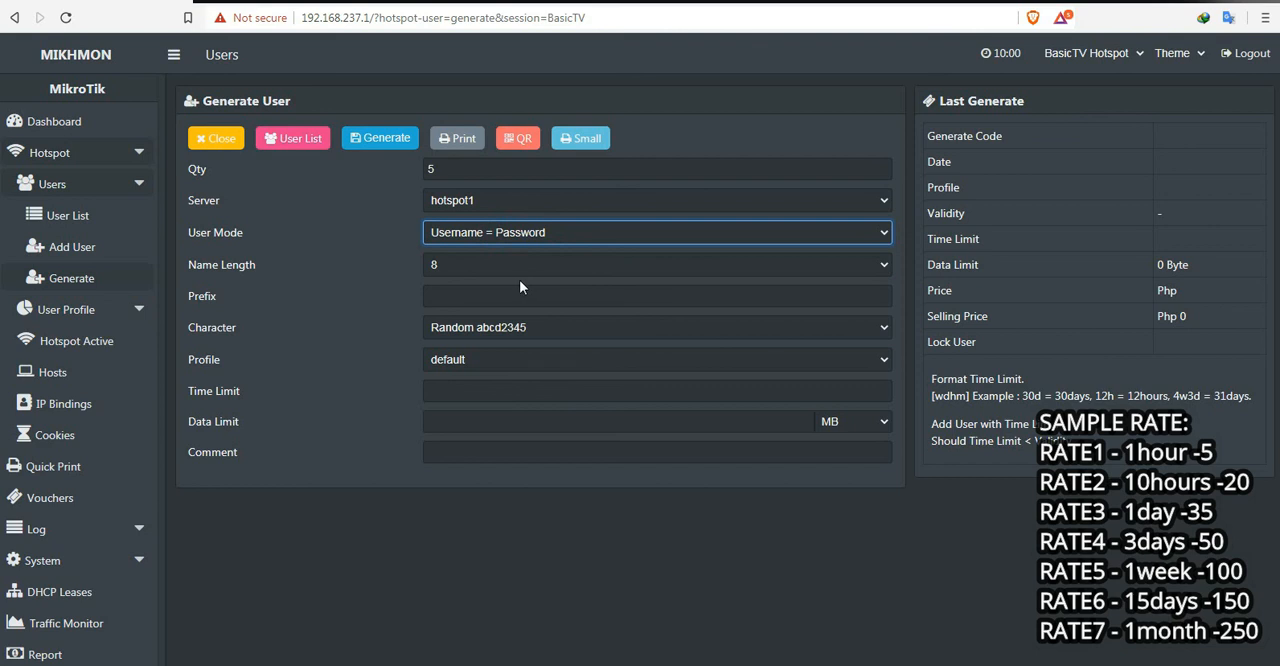
pyautogui.click(487, 266)
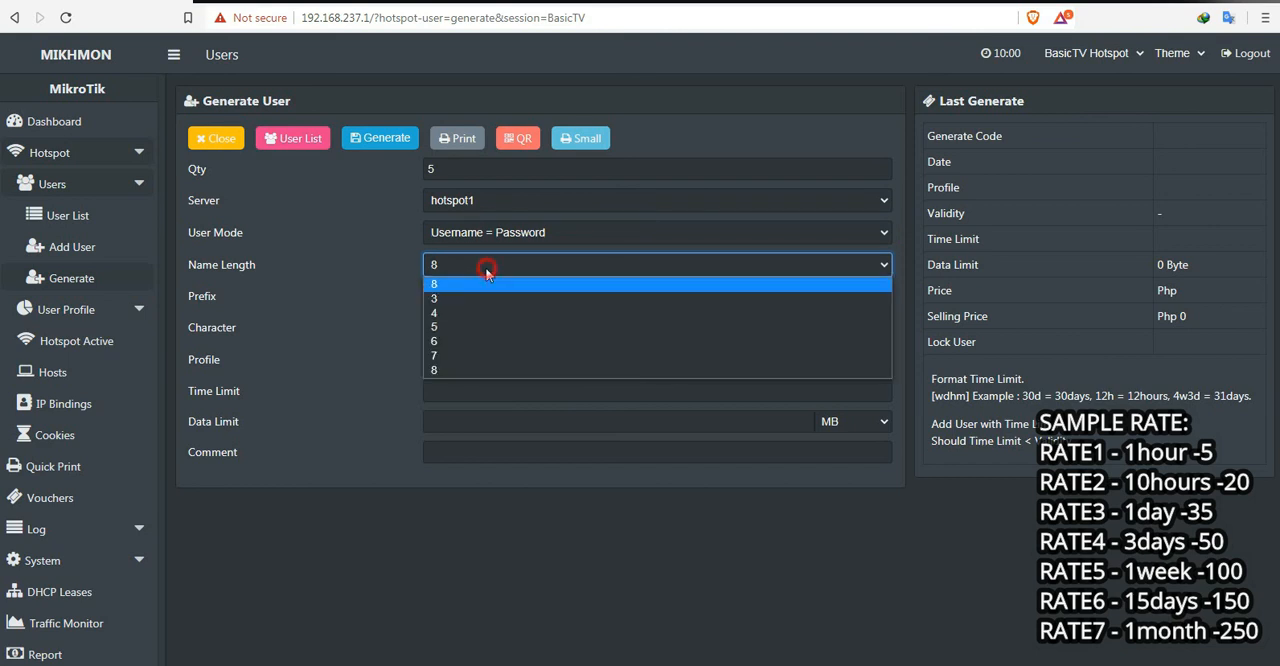
pyautogui.click(445, 342)
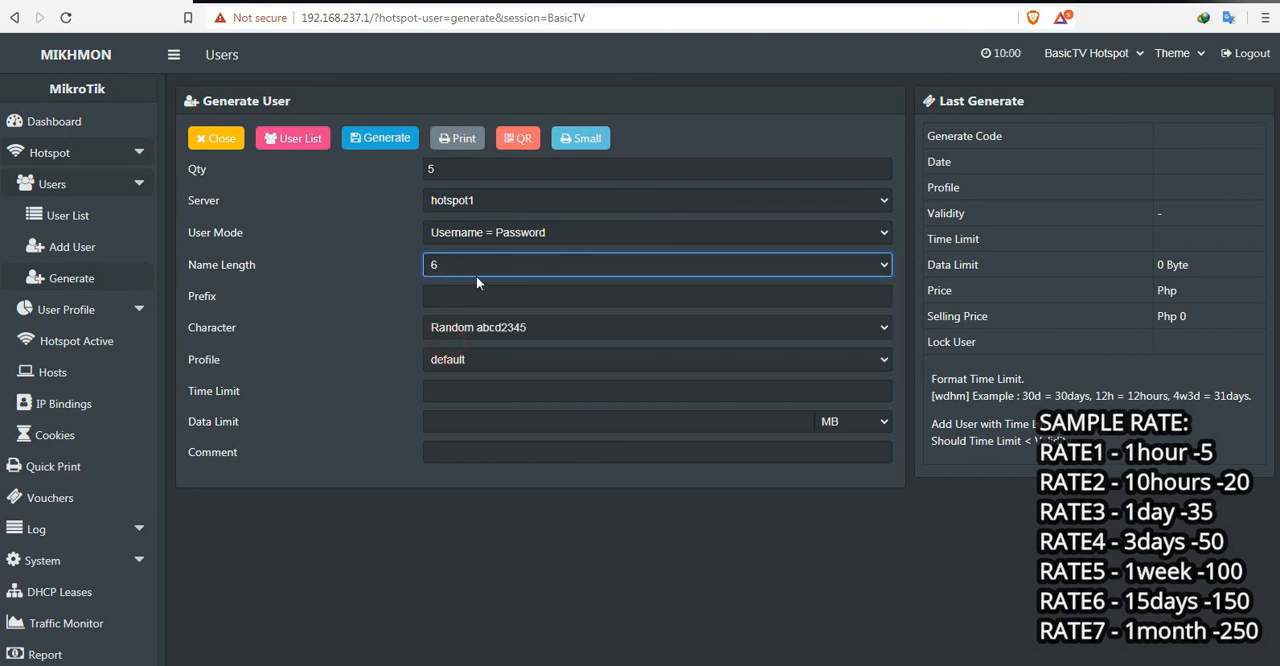
# Step: Assign profile RATE1 to the new users with a time limit of 1h, leaving the prefix empty
pyautogui.click(539, 297)
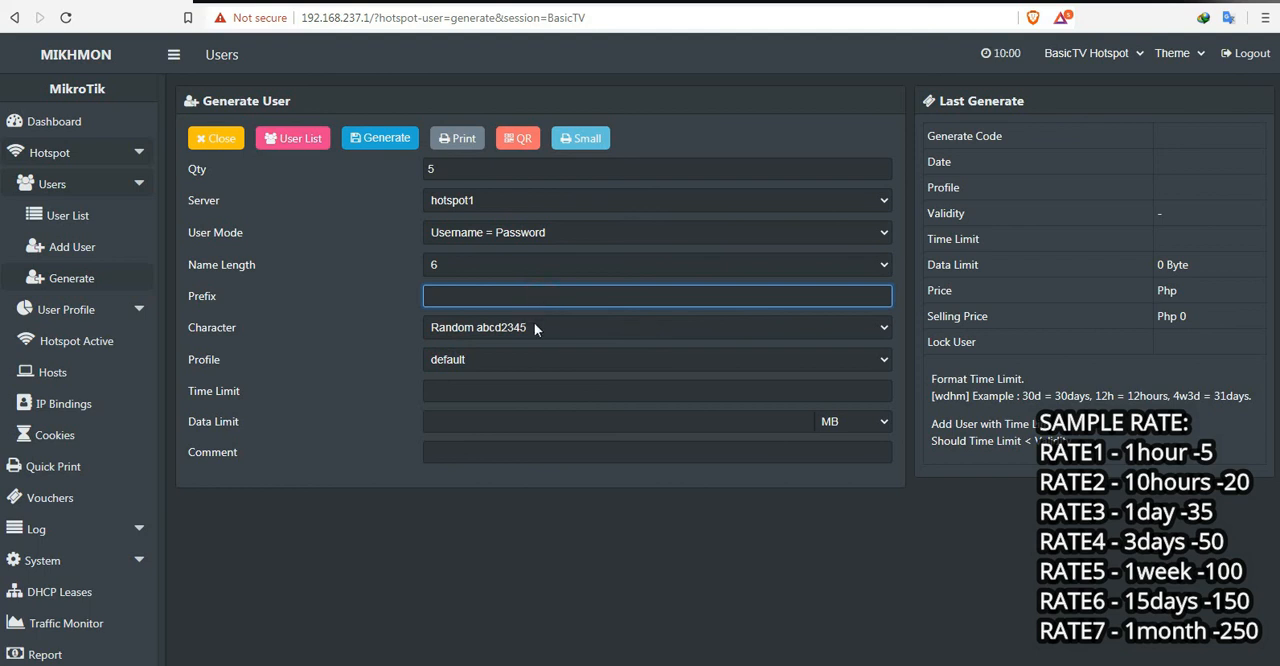
pyautogui.click(518, 359)
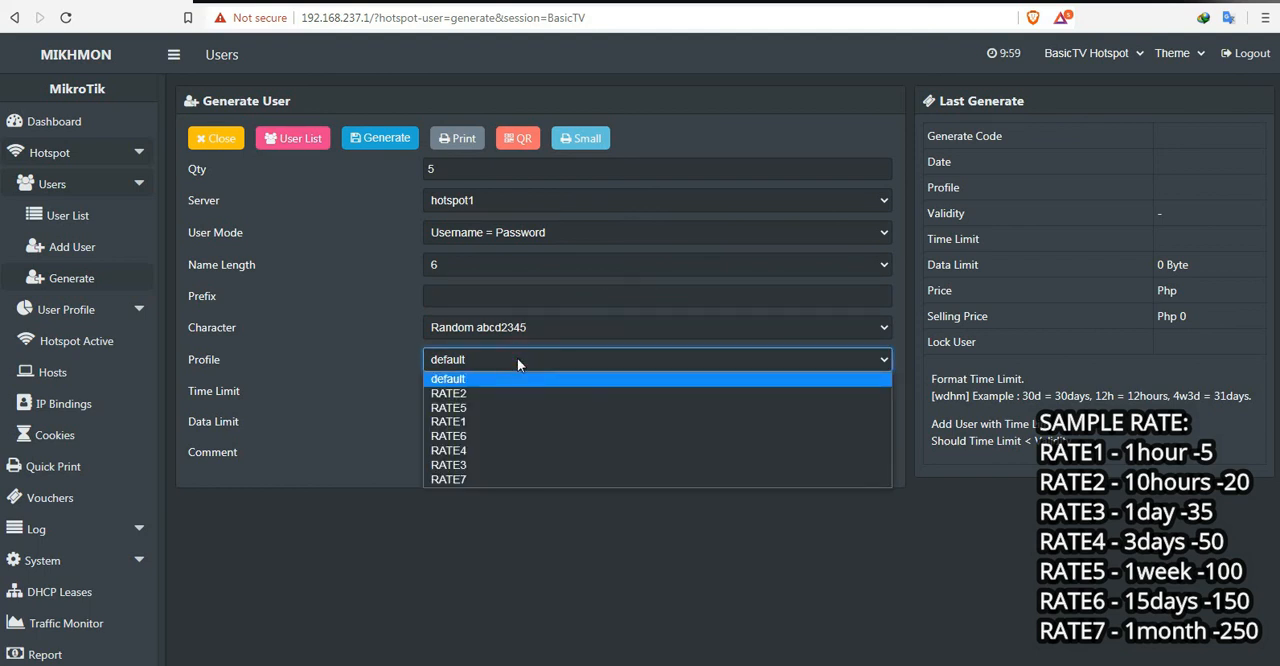
pyautogui.click(478, 420)
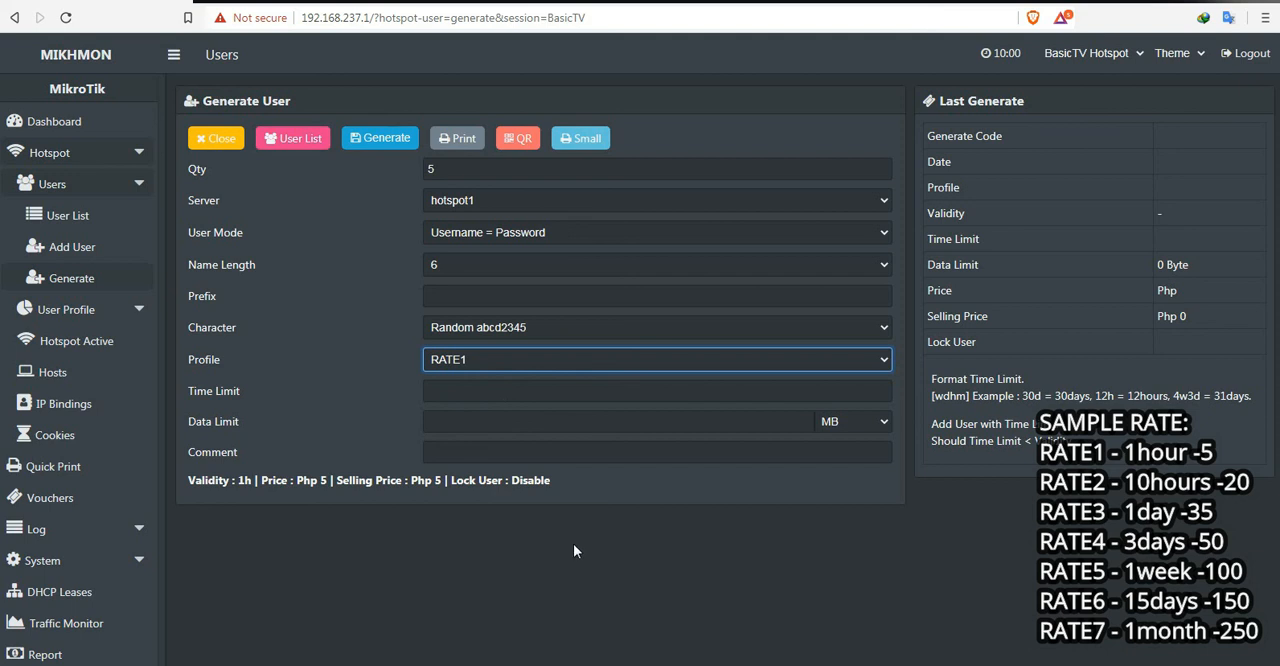
pyautogui.click(464, 392)
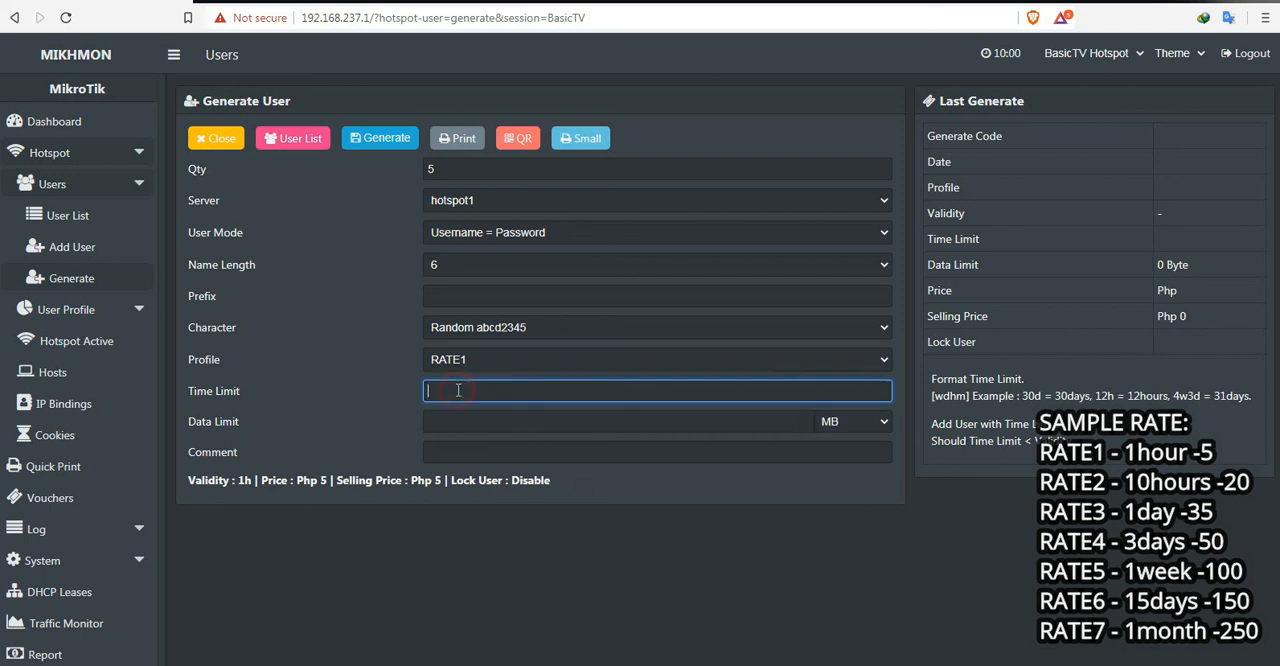
pyautogui.write('1h')
# Step: Leave the data limit empty, add the comment 1hour and generate the users
pyautogui.click(455, 421)
pyautogui.click(452, 455)
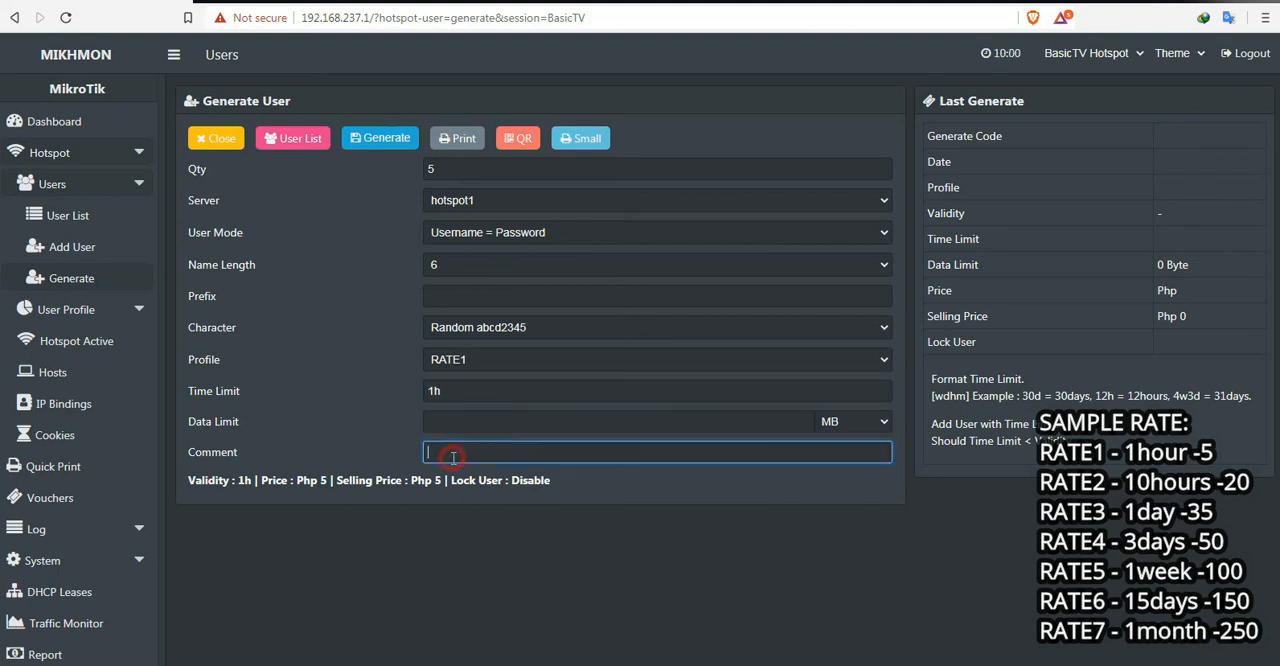
pyautogui.write('1hour')
pyautogui.click(386, 139)
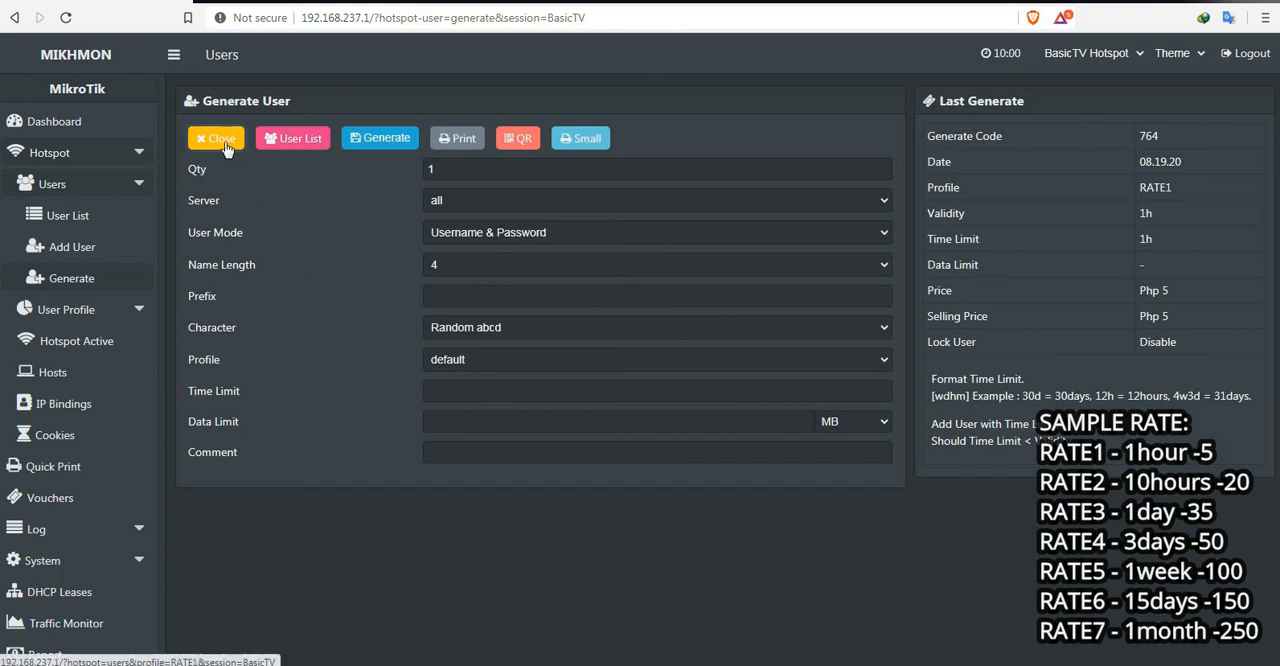
# Step: Open the list of generated RATE1 users and filter it by the comment vc-764-08.19.20-1hour RATE1
pyautogui.click(283, 143)
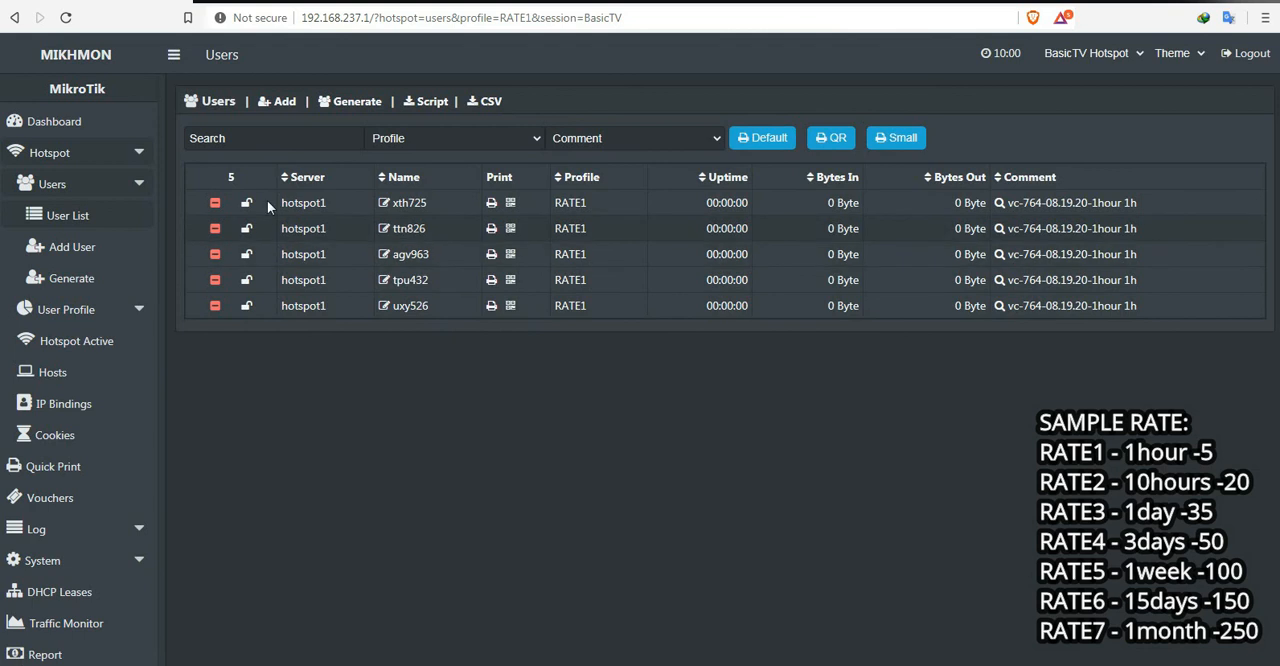
pyautogui.moveTo(279, 198); pyautogui.dragTo(1156, 320)
pyautogui.click(1055, 399)
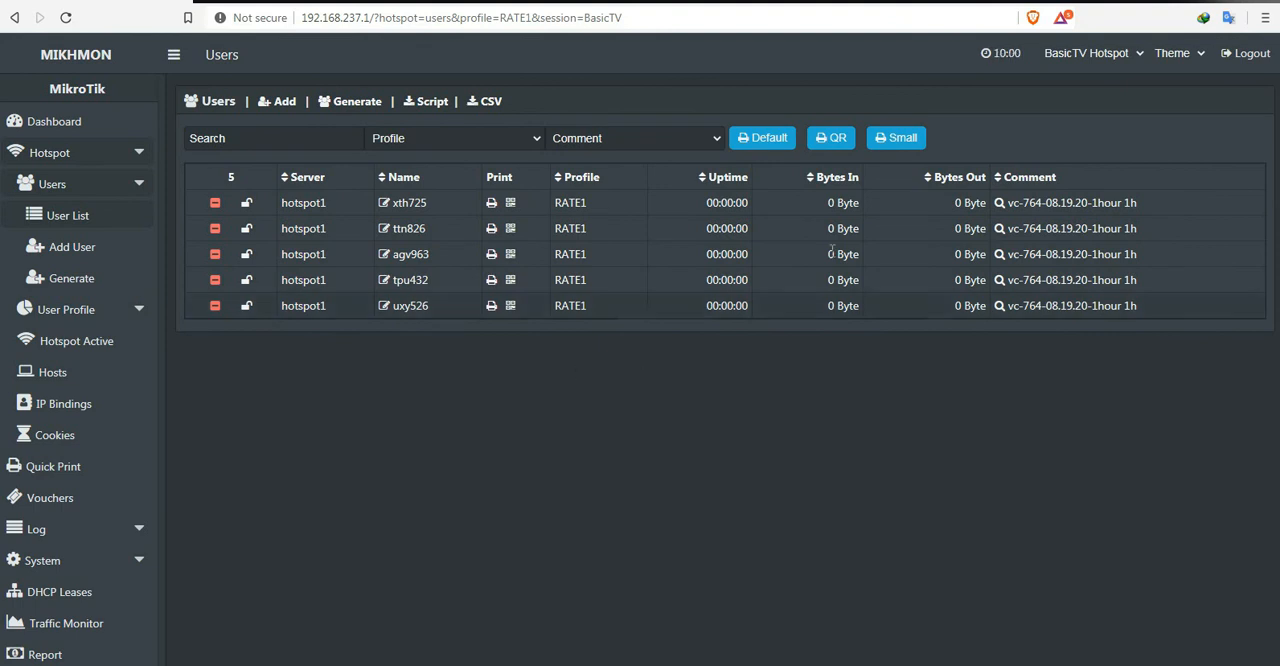
pyautogui.click(903, 140)
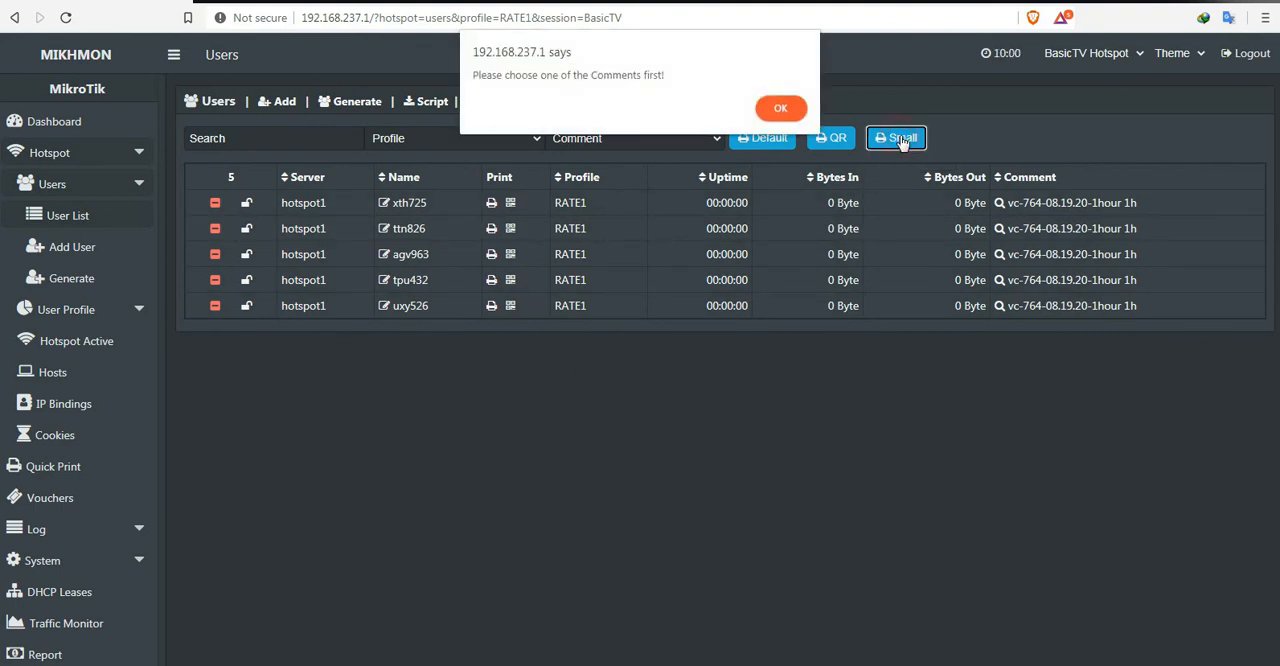
pyautogui.click(780, 108)
pyautogui.click(679, 137)
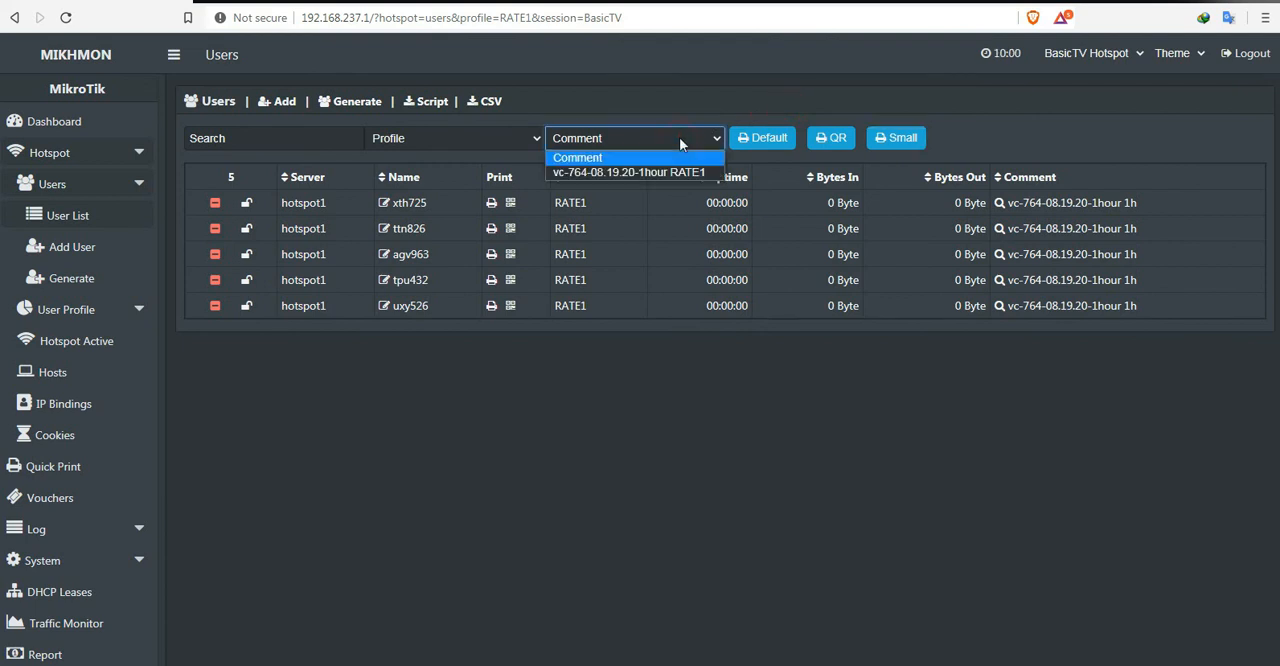
pyautogui.click(627, 172)
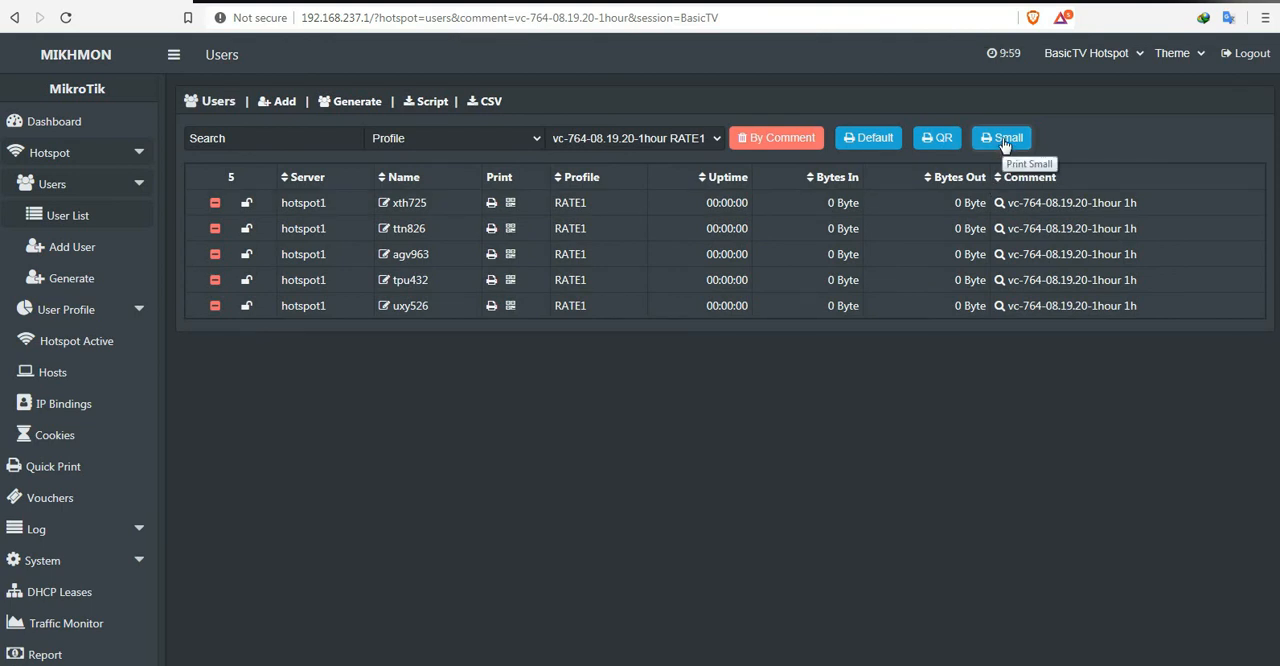
# Step: Preview the vouchers in the default print layout without printing, then return to the user list
pyautogui.click(874, 142)
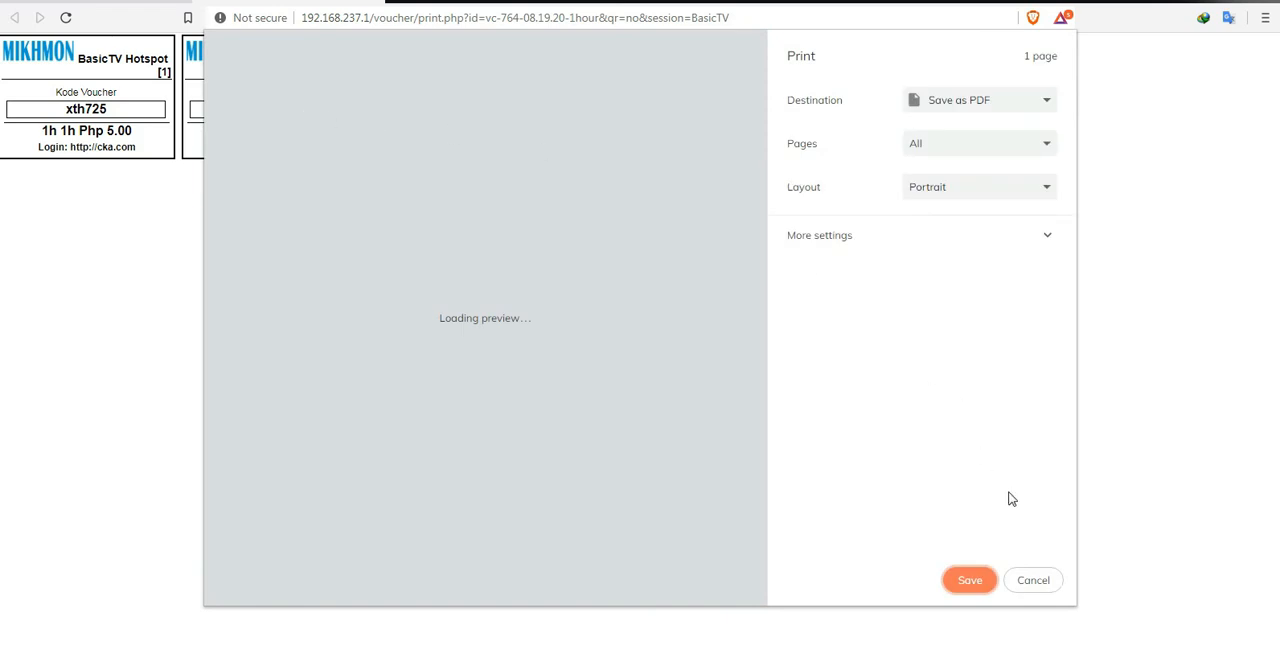
pyautogui.click(1035, 580)
pyautogui.moveTo(30, 58); pyautogui.dragTo(949, 206)
pyautogui.click(949, 206)
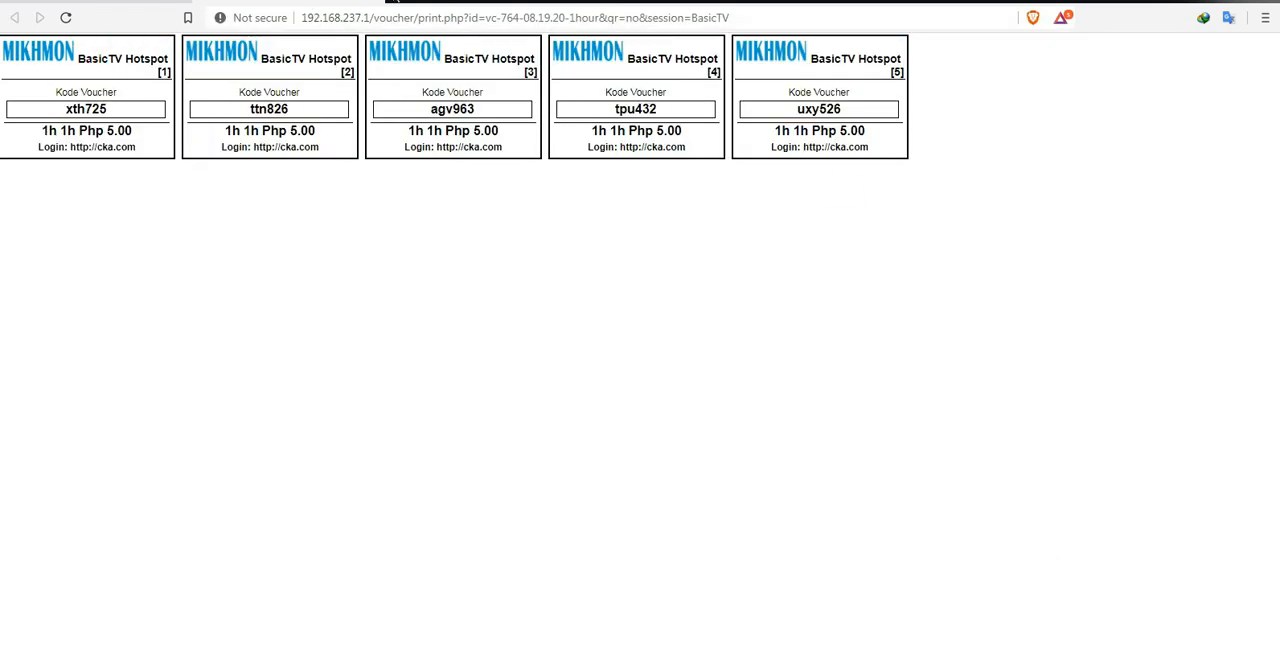
pyautogui.click(374, 0)
# Step: Preview the vouchers in the QR print layout without printing, then return to the user list
pyautogui.click(937, 137)
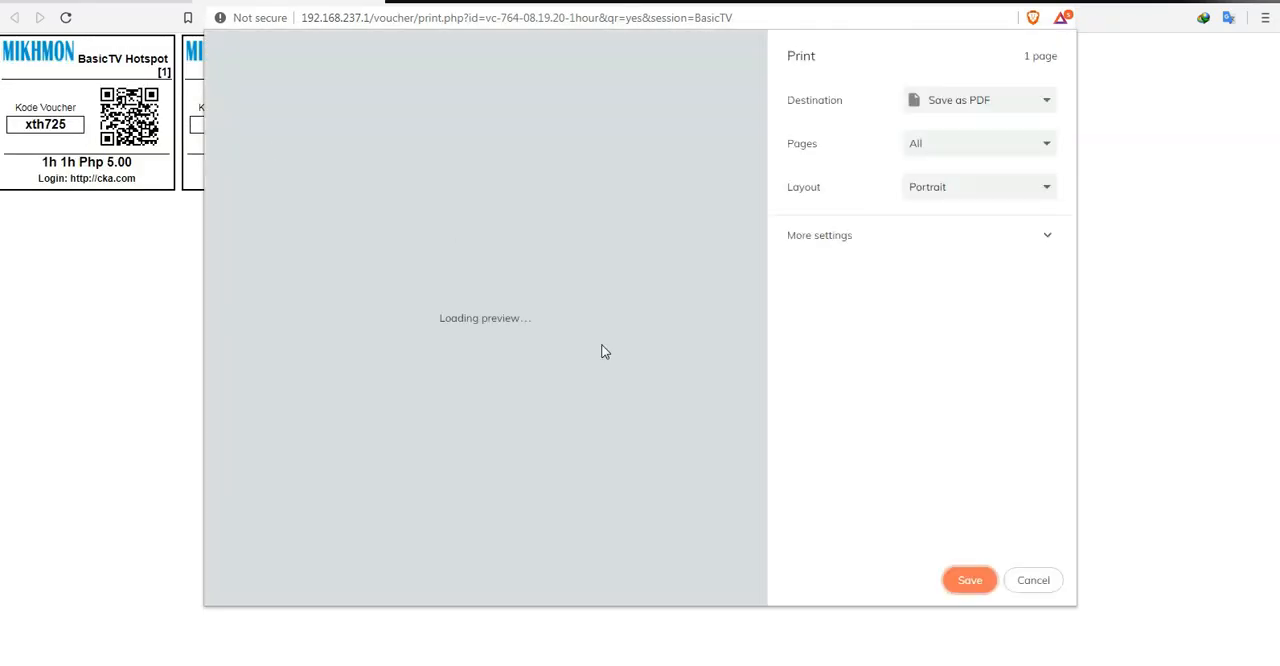
pyautogui.click(1008, 581)
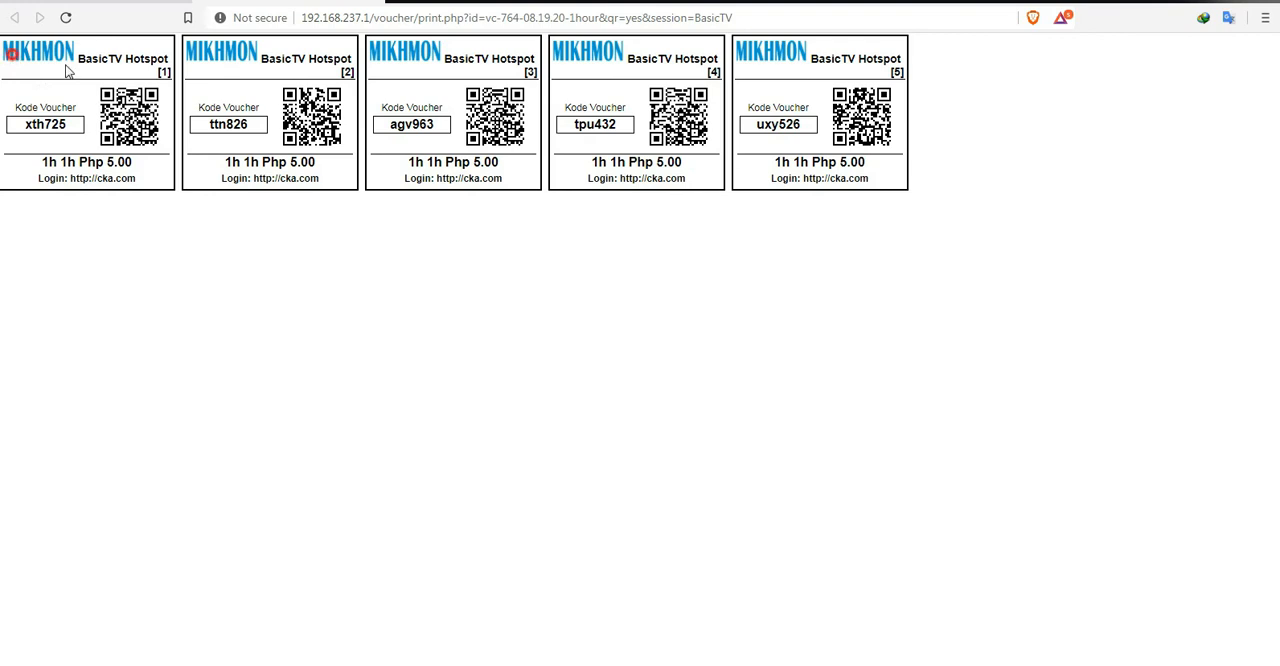
pyautogui.click(633, 212)
pyautogui.moveTo(854, 166); pyautogui.dragTo(286, 76)
pyautogui.click(456, 178)
pyautogui.click(376, 1)
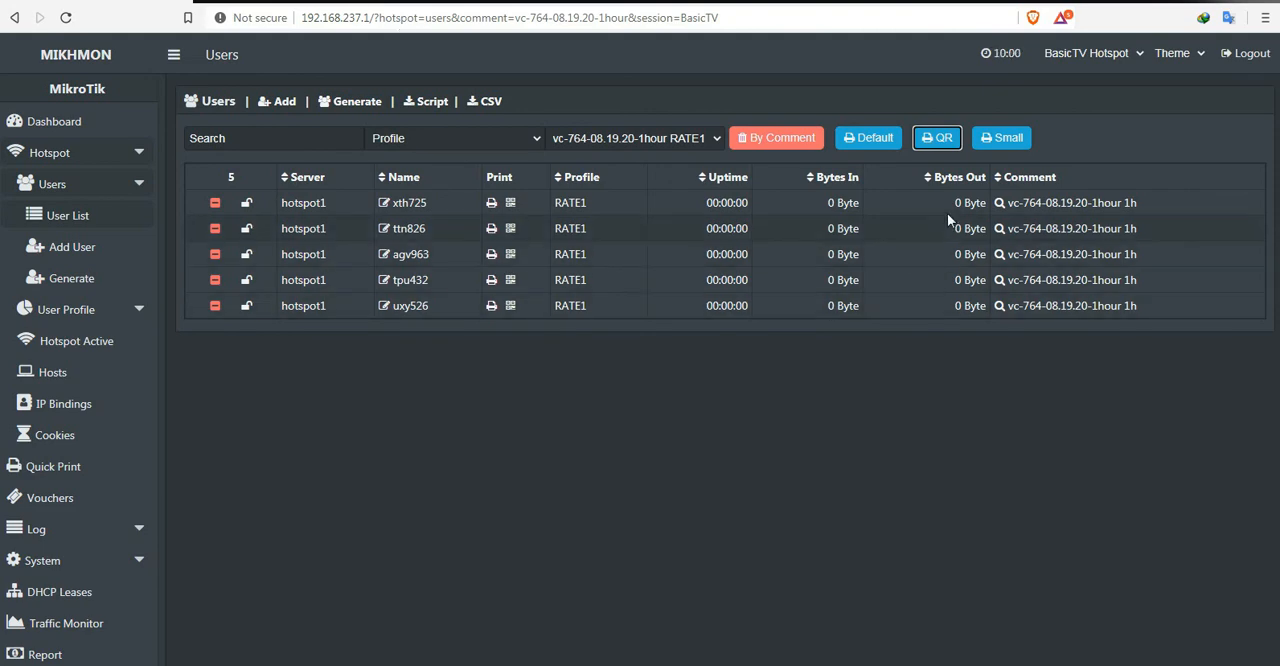
# Step: Preview the vouchers in the small print layout, dismiss the print dialog and examine the voucher sheet
pyautogui.click(999, 140)
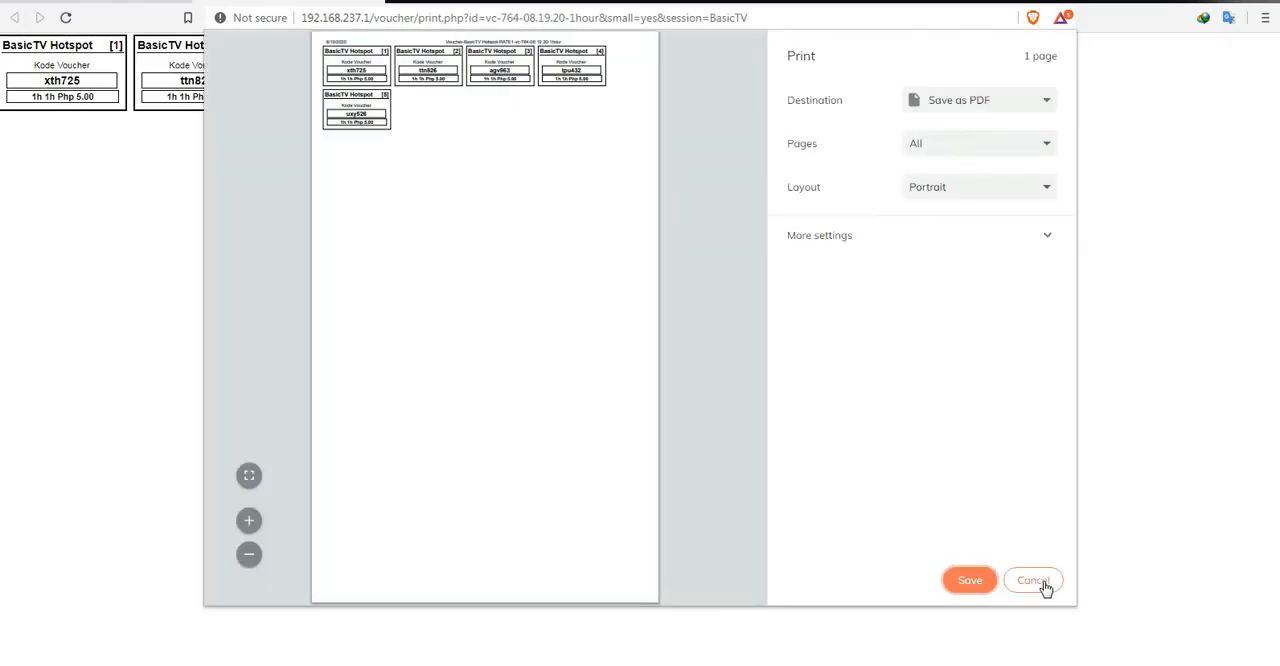
pyautogui.click(1031, 579)
pyautogui.click(217, 143)
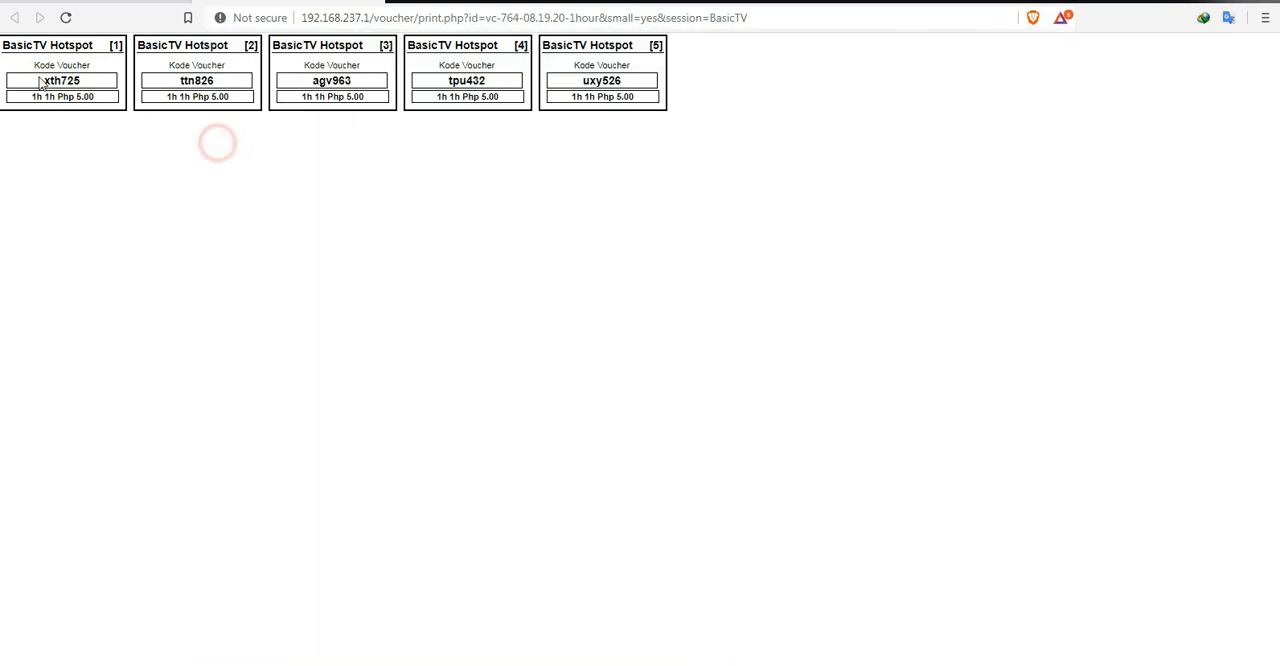
pyautogui.moveTo(3, 43); pyautogui.dragTo(674, 147)
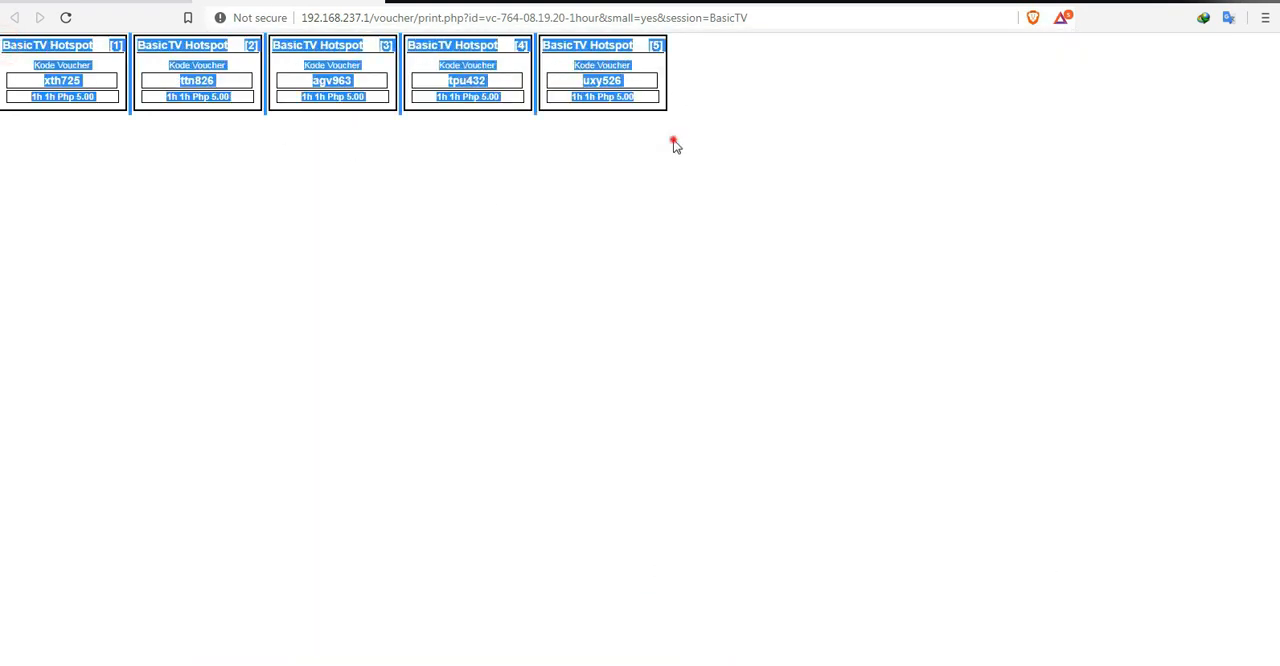
pyautogui.click(392, 57)
pyautogui.click(372, 179)
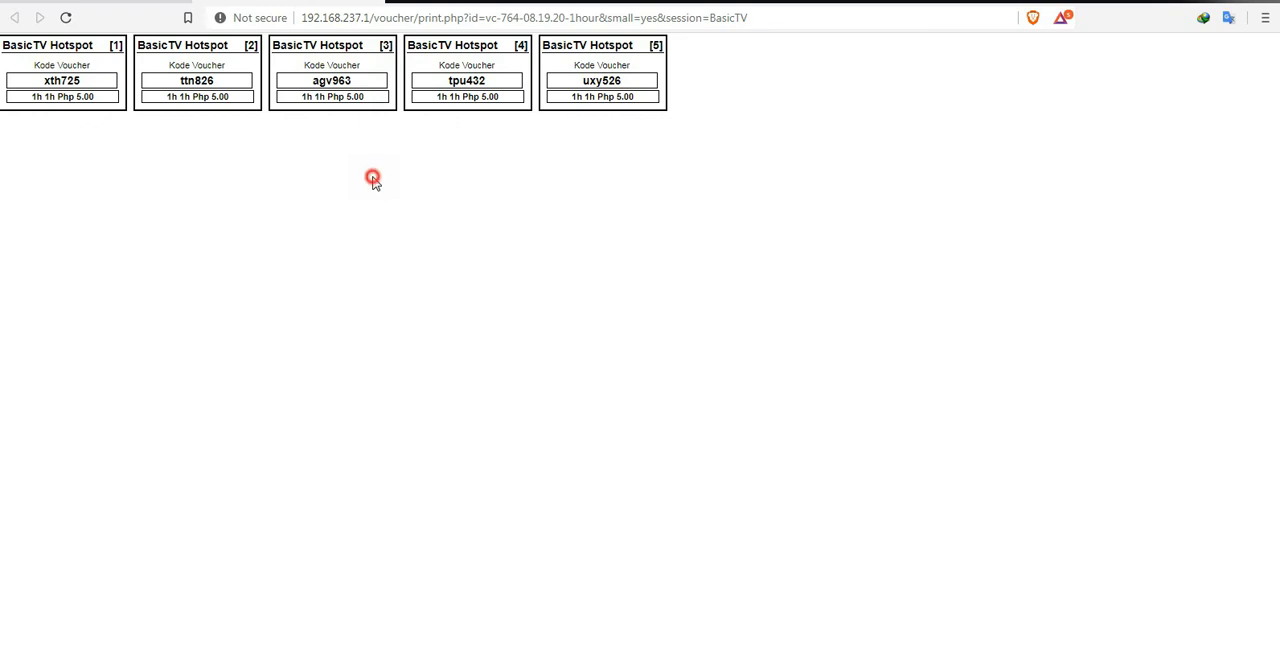
# Step: Save the small-layout voucher sheet as a PDF named Voucher-BasicTV Hotspot-RATE1-vc-764-08.19.20-1hour on Local Disk (C:)
pyautogui.hotkey('ctrl', 'p')
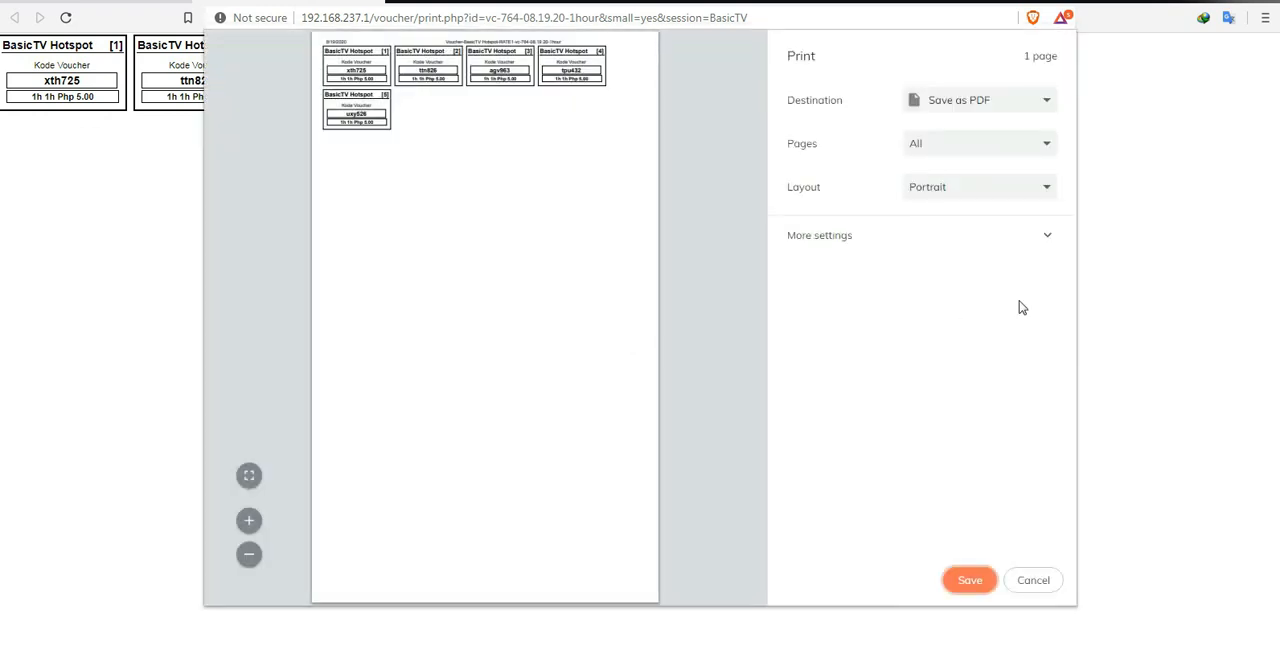
pyautogui.click(960, 99)
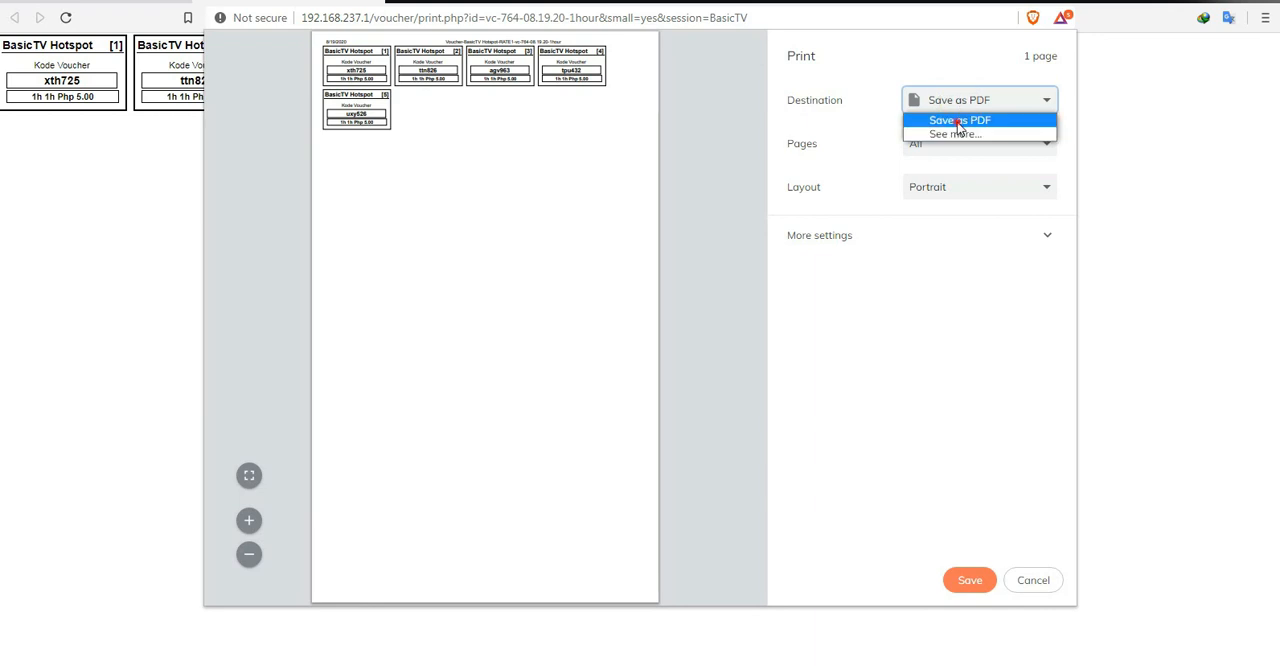
pyautogui.click(958, 121)
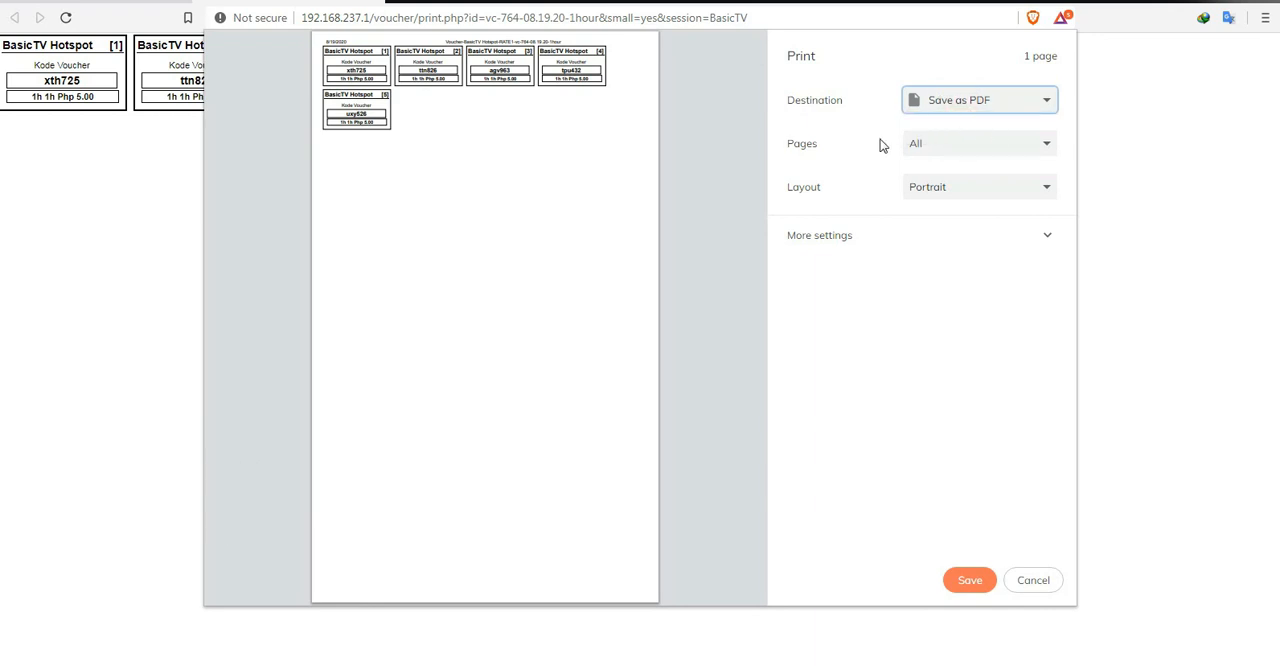
pyautogui.click(970, 580)
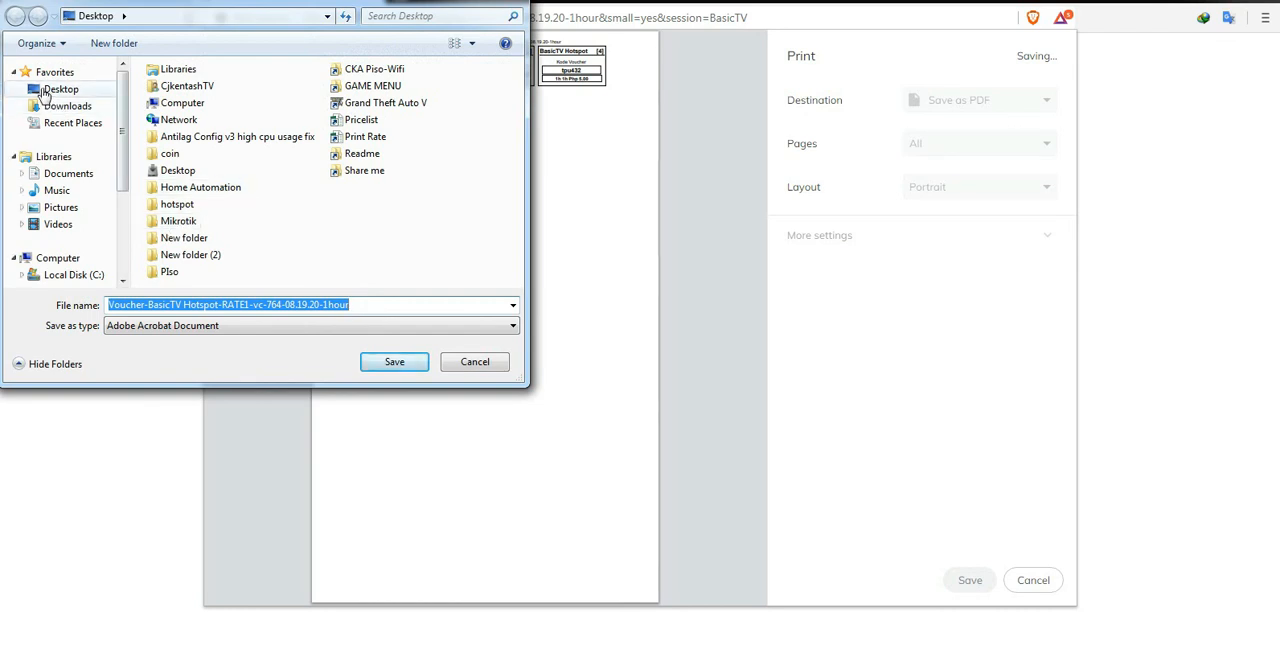
pyautogui.click(51, 277)
pyautogui.click(383, 304)
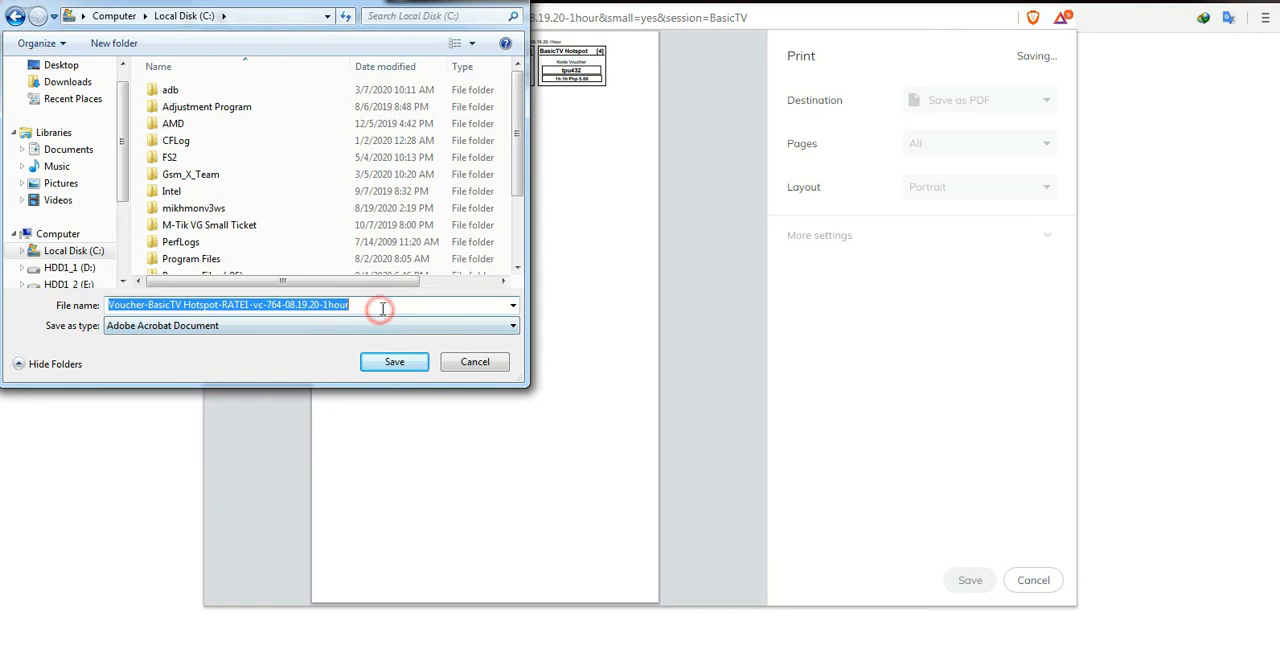
pyautogui.click(391, 366)
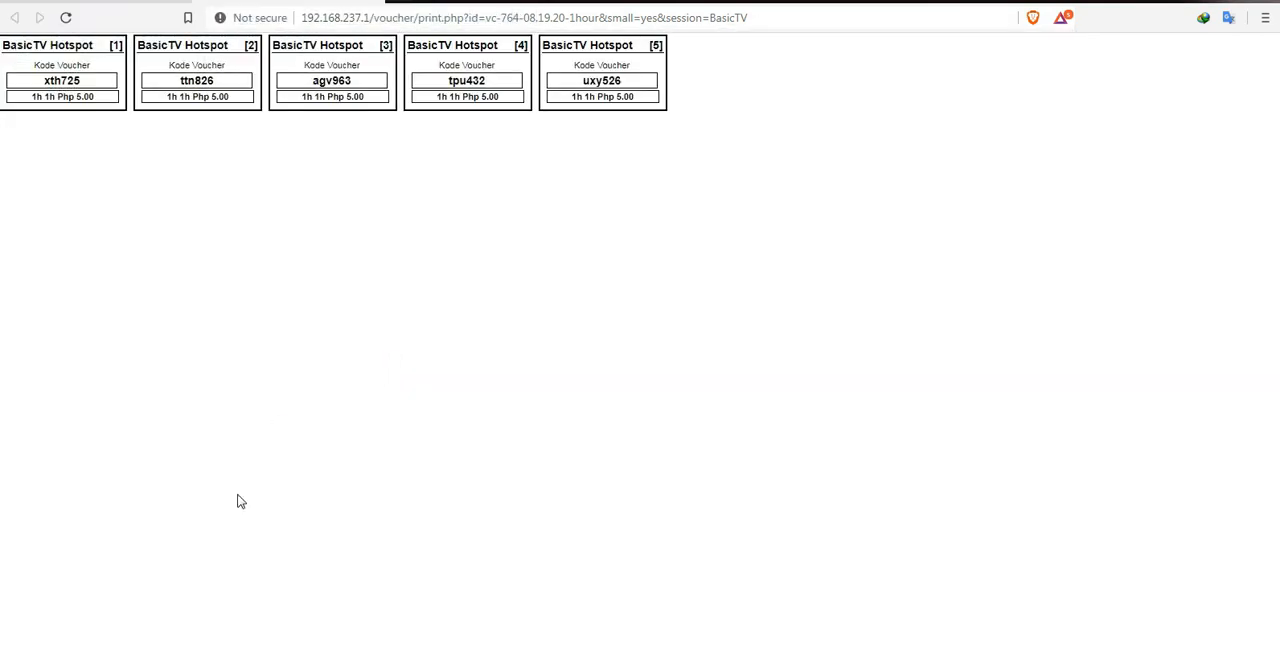
# Step: Switch to Windows Explorer, open the saved voucher PDF from Local Disk (C:) and examine the first voucher's code
pyautogui.hotkey('alt', 'Tab')
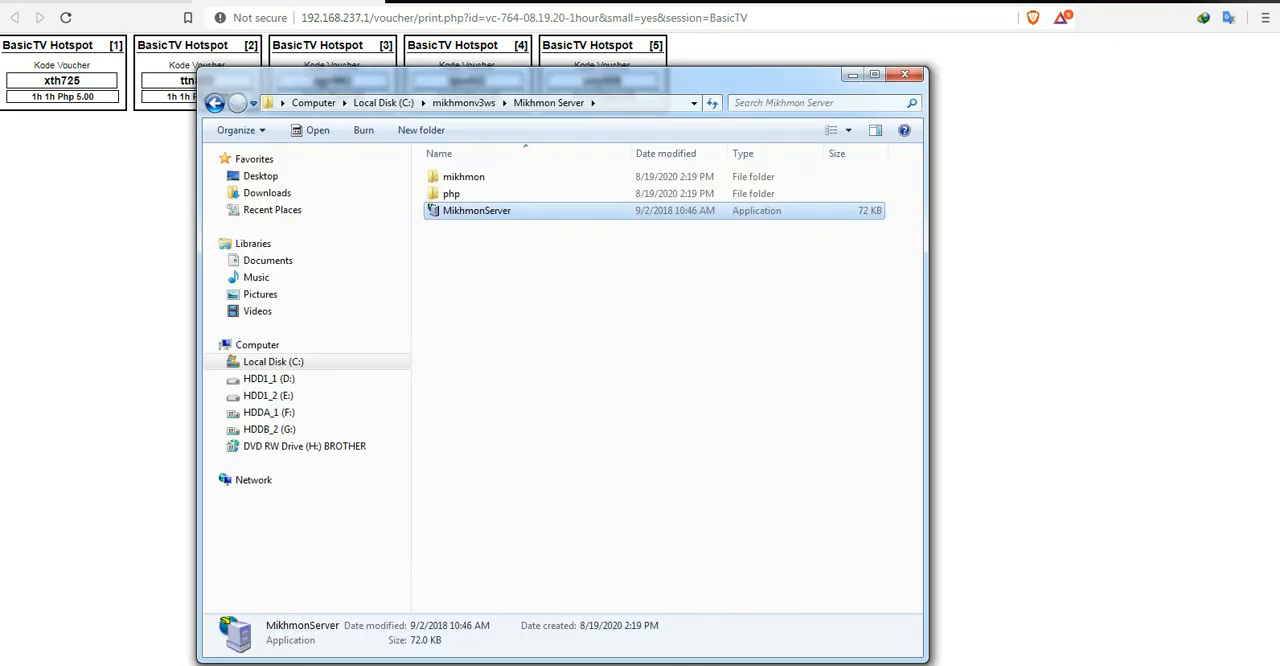
pyautogui.click(270, 363)
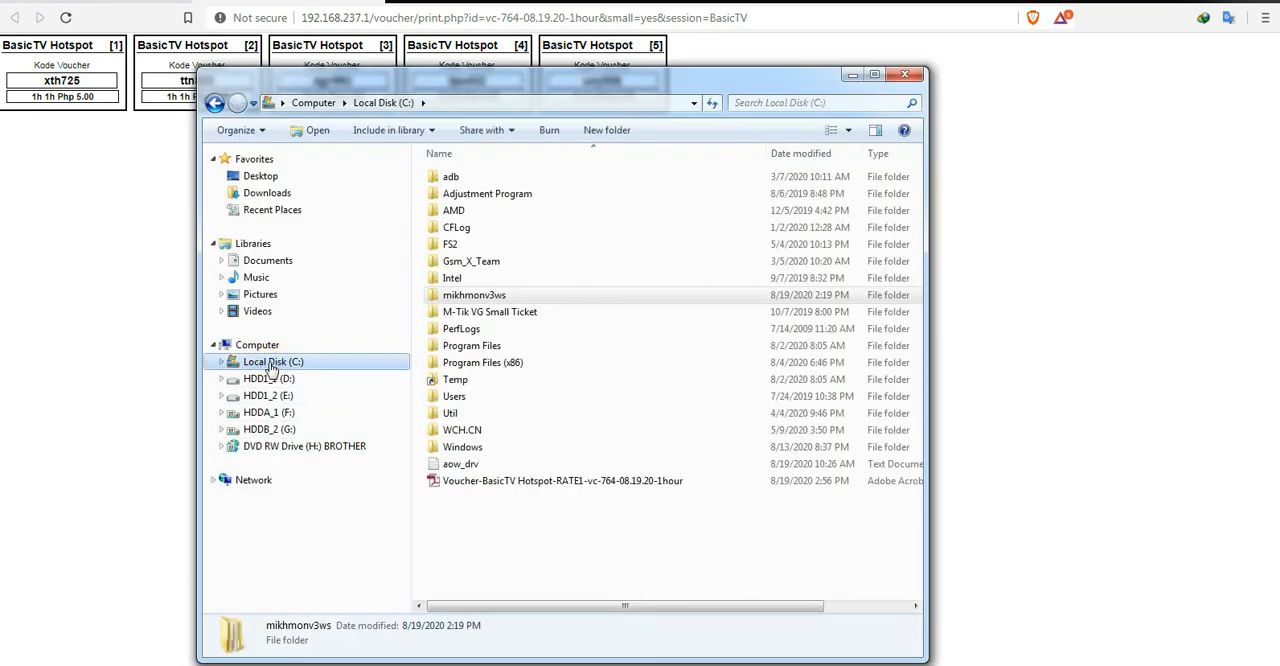
pyautogui.click(513, 482)
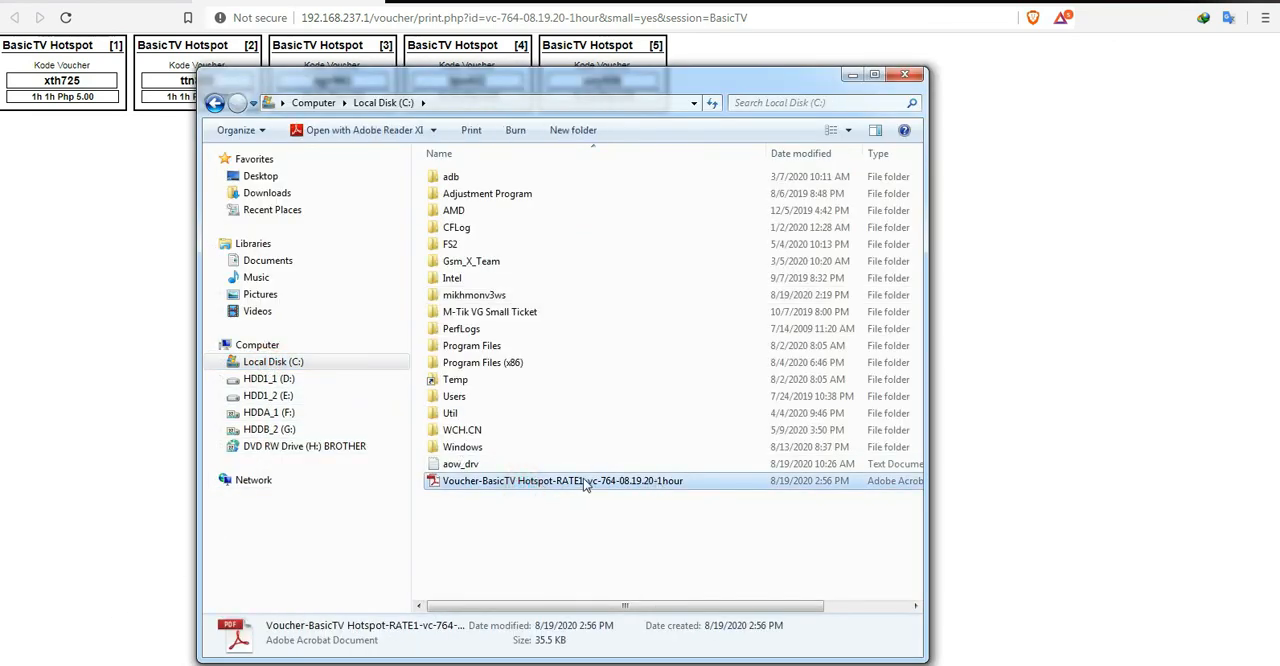
pyautogui.doubleClick(585, 482)
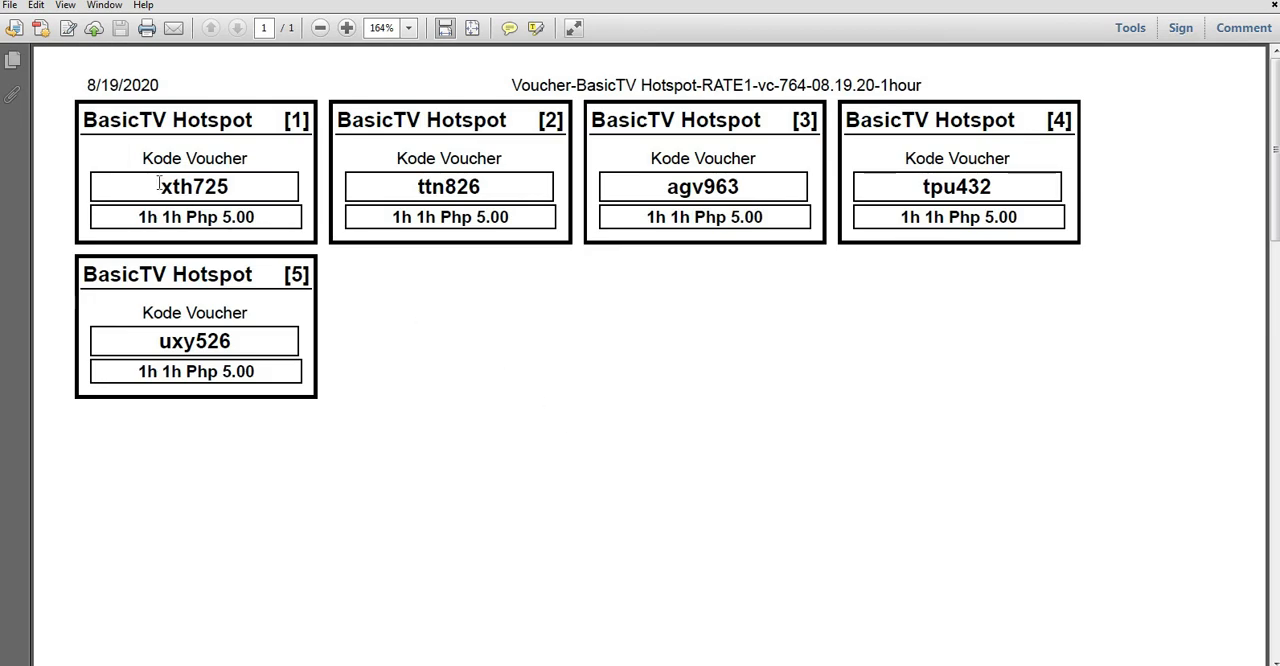
pyautogui.moveTo(160, 187); pyautogui.dragTo(237, 187)
pyautogui.click(512, 364)
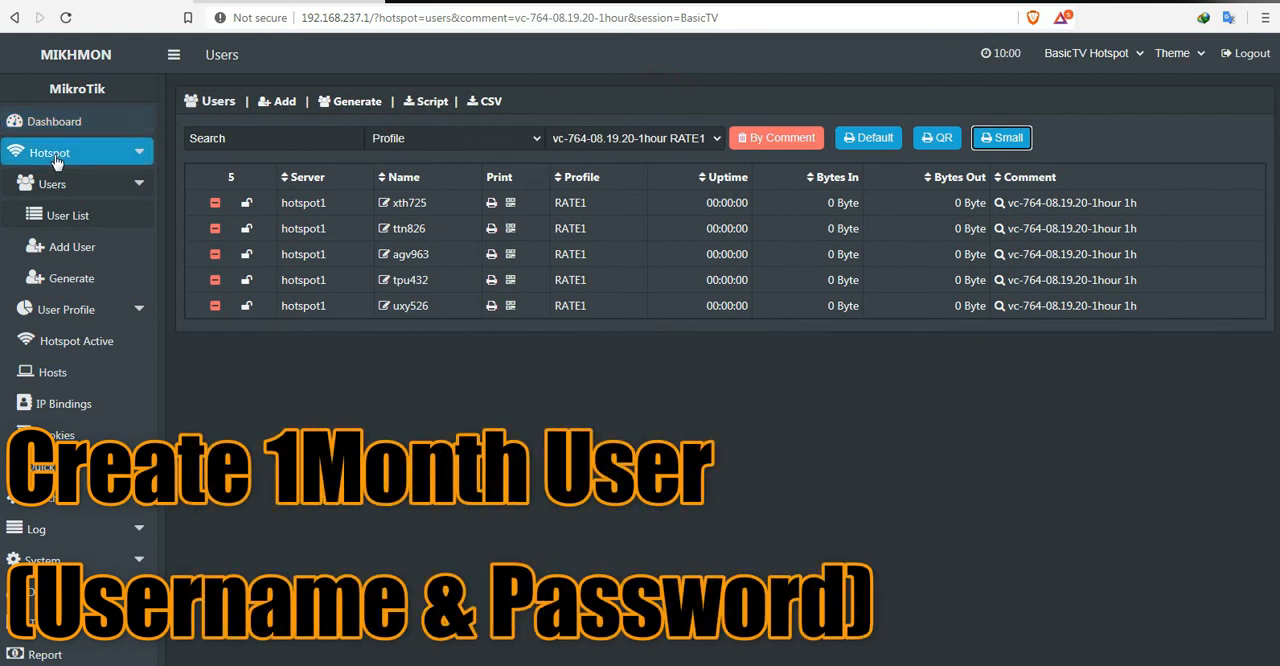
# Step: Start adding a hotspot user in Mikhmon on server hotspot1 with the name user1
pyautogui.click(52, 122)
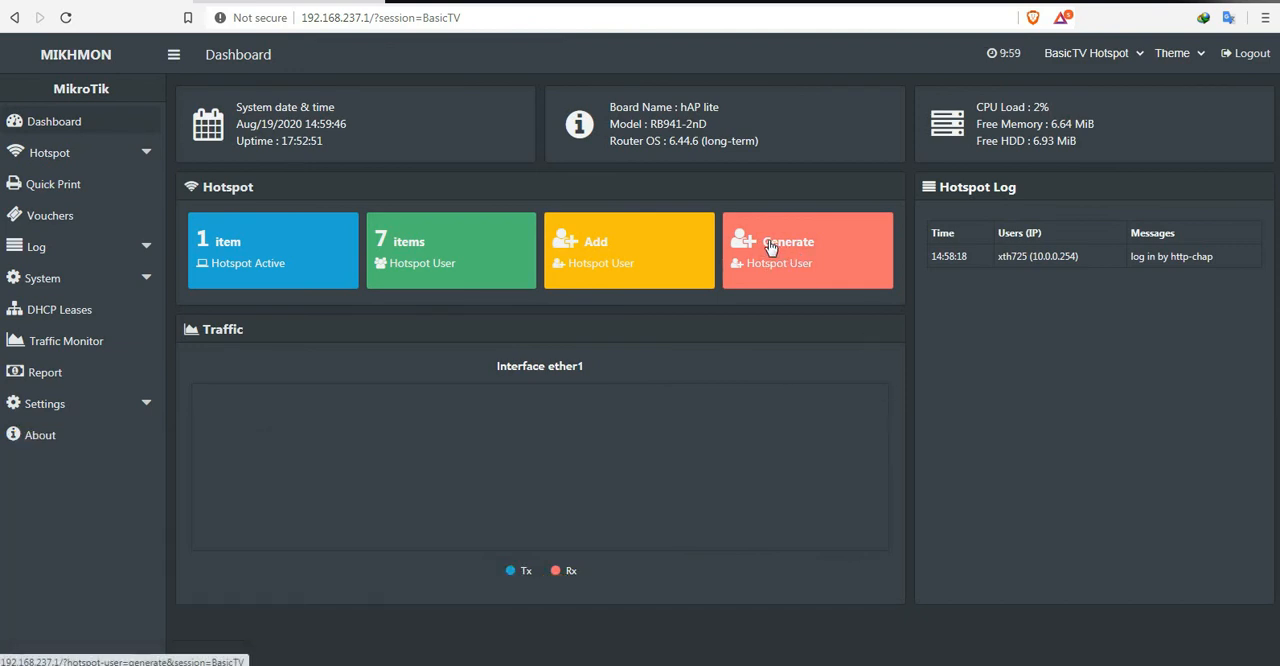
pyautogui.click(770, 247)
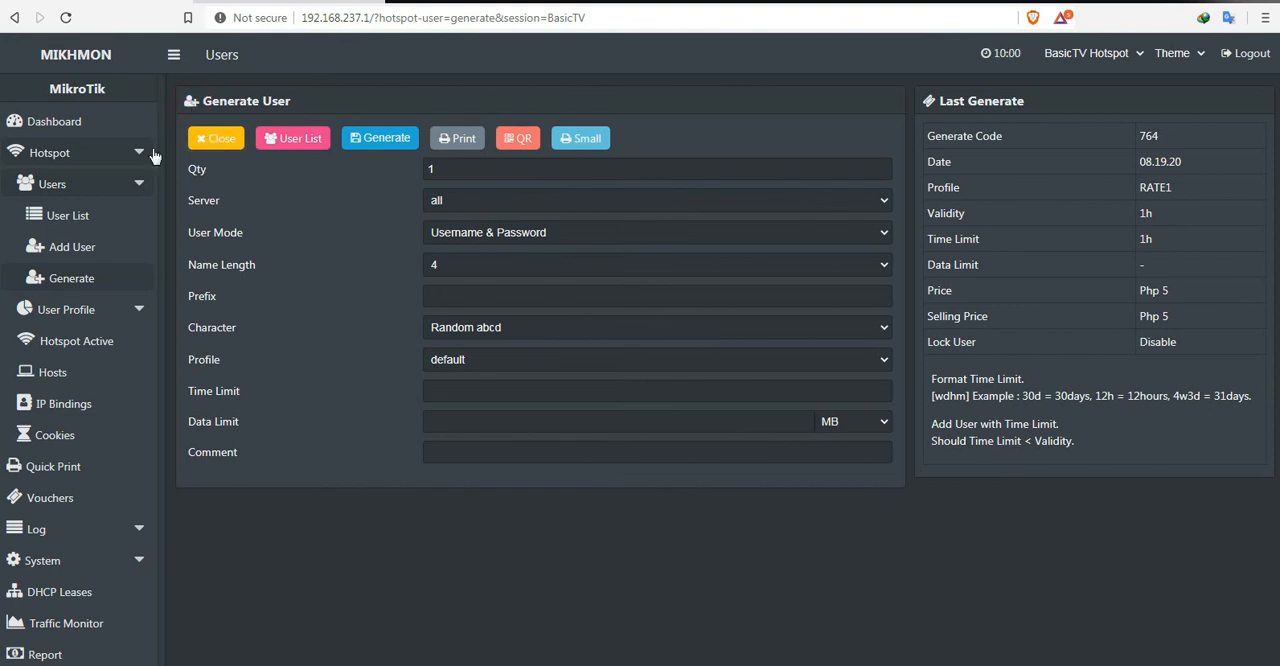
pyautogui.click(81, 252)
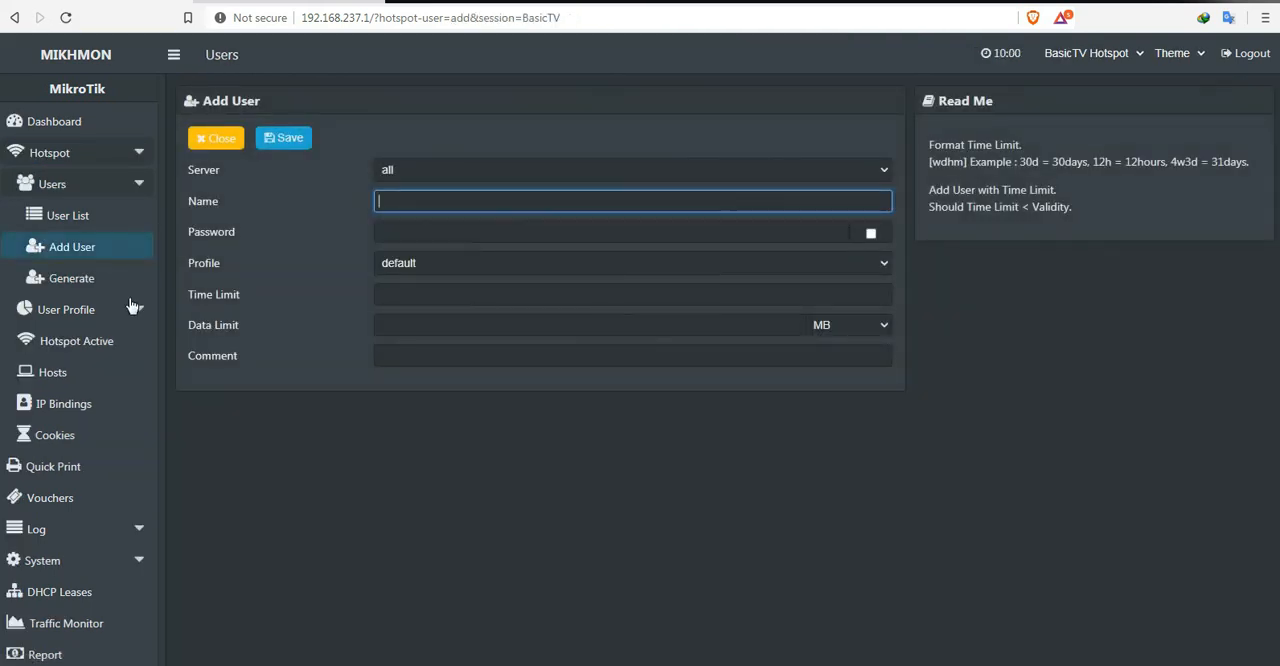
pyautogui.click(876, 169)
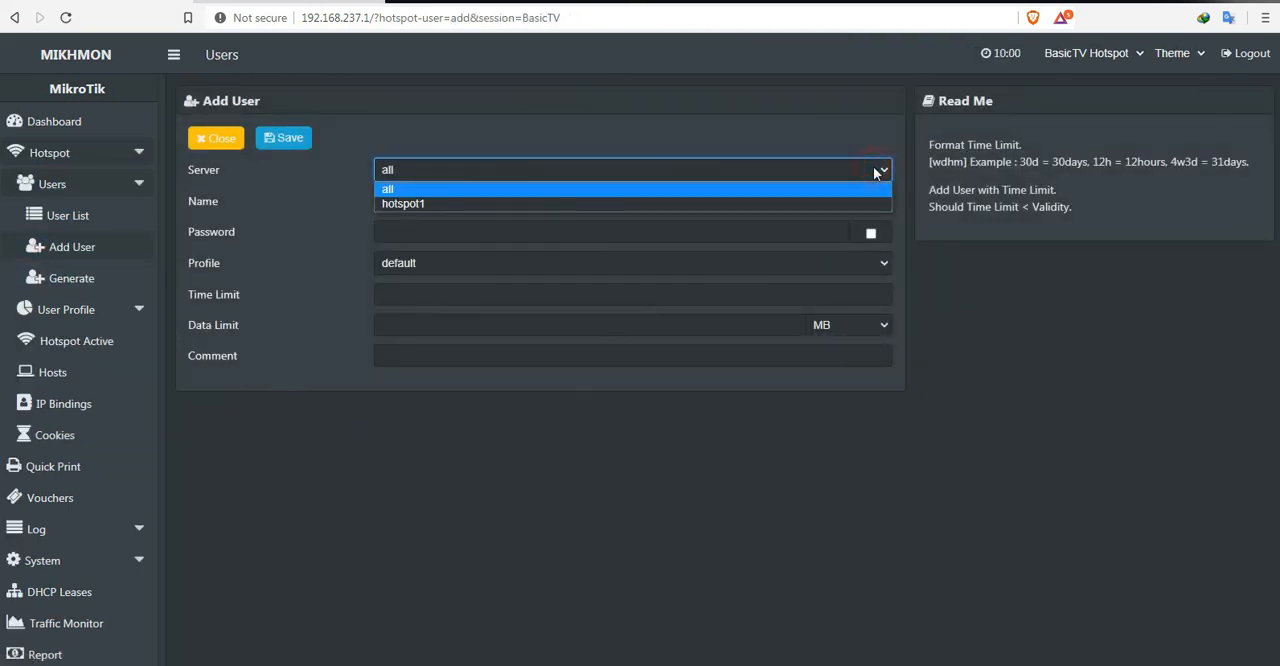
pyautogui.click(409, 203)
pyautogui.click(409, 203)
pyautogui.write('user')
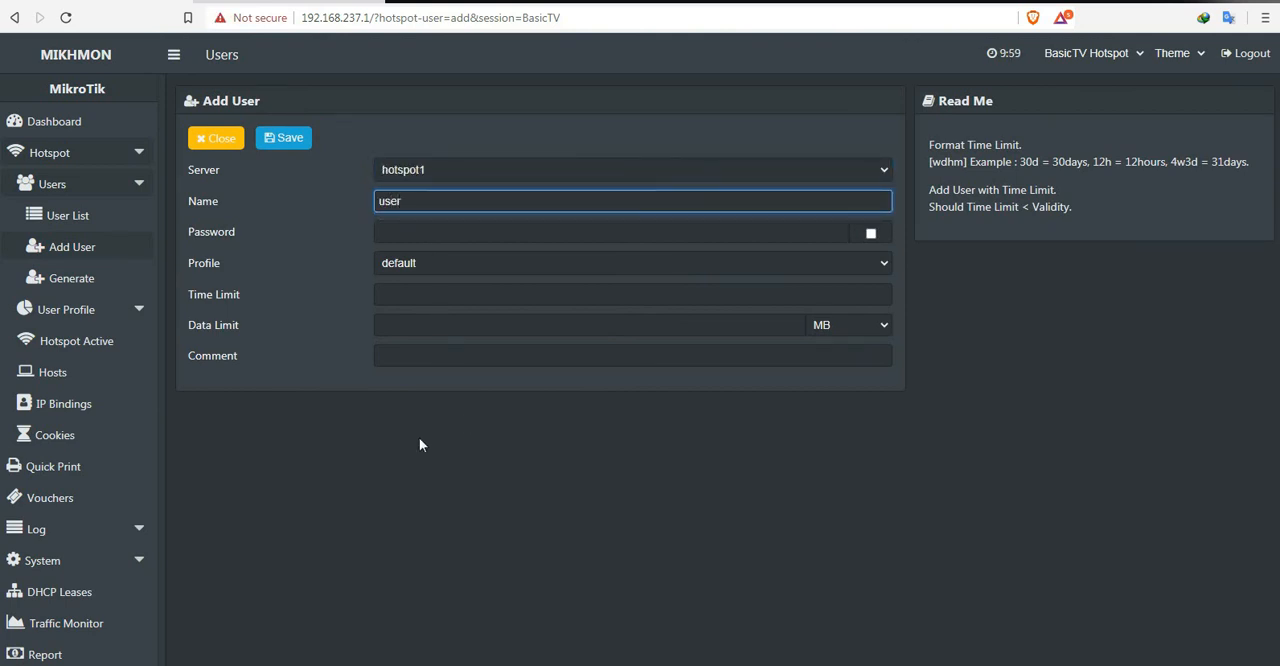
pyautogui.write('1')
# Step: Enter the account password for user1 and show it in plain text
pyautogui.click(420, 232)
pyautogui.write('•••••••')
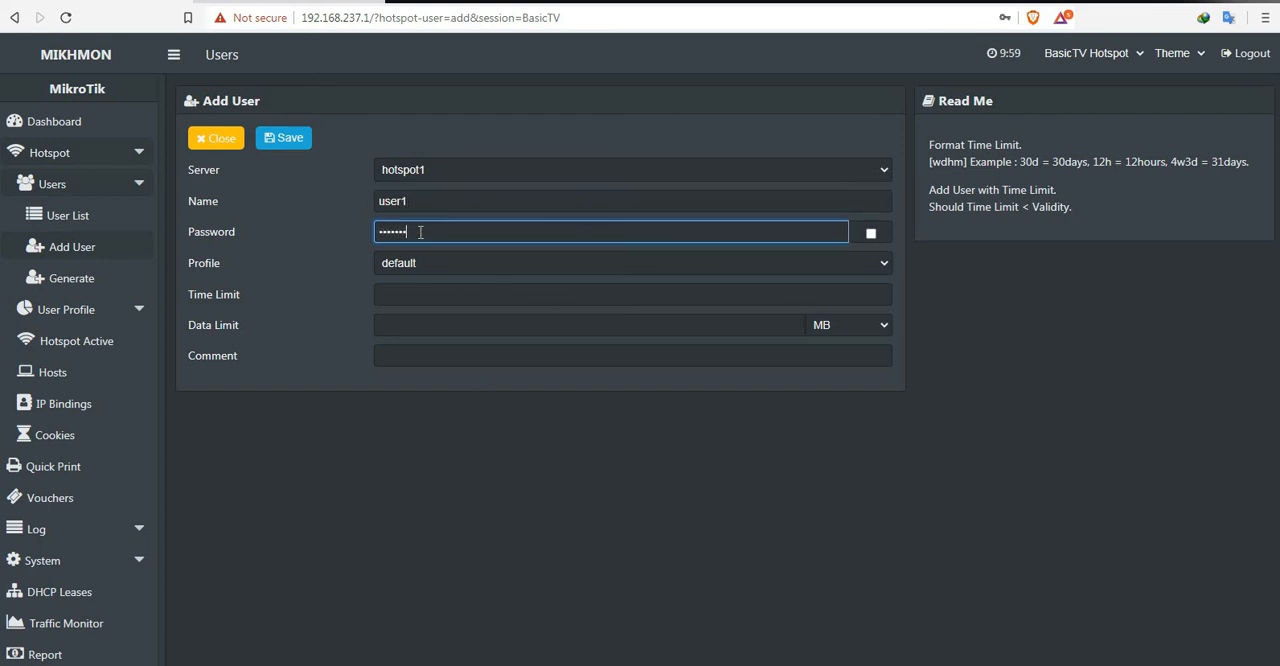
pyautogui.click(871, 234)
# Step: Assign user1 the profile RATE7, time limit 30d and comment 1month, then save the user and reveal the saved password
pyautogui.click(646, 268)
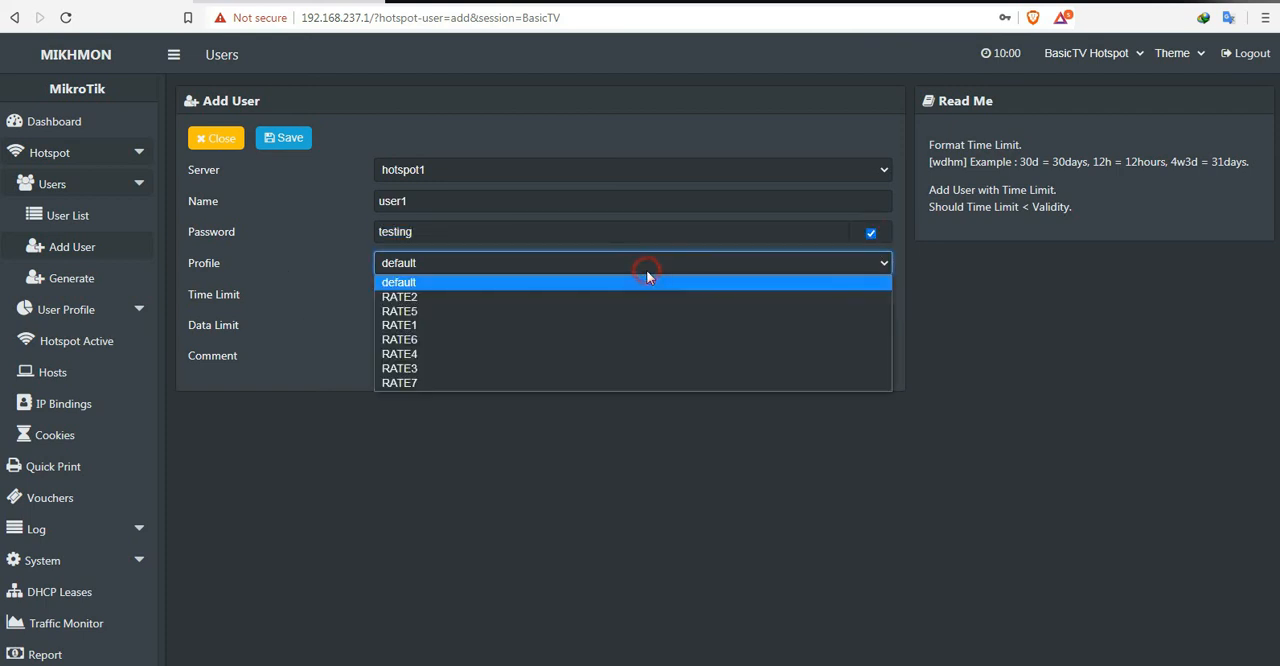
pyautogui.click(443, 383)
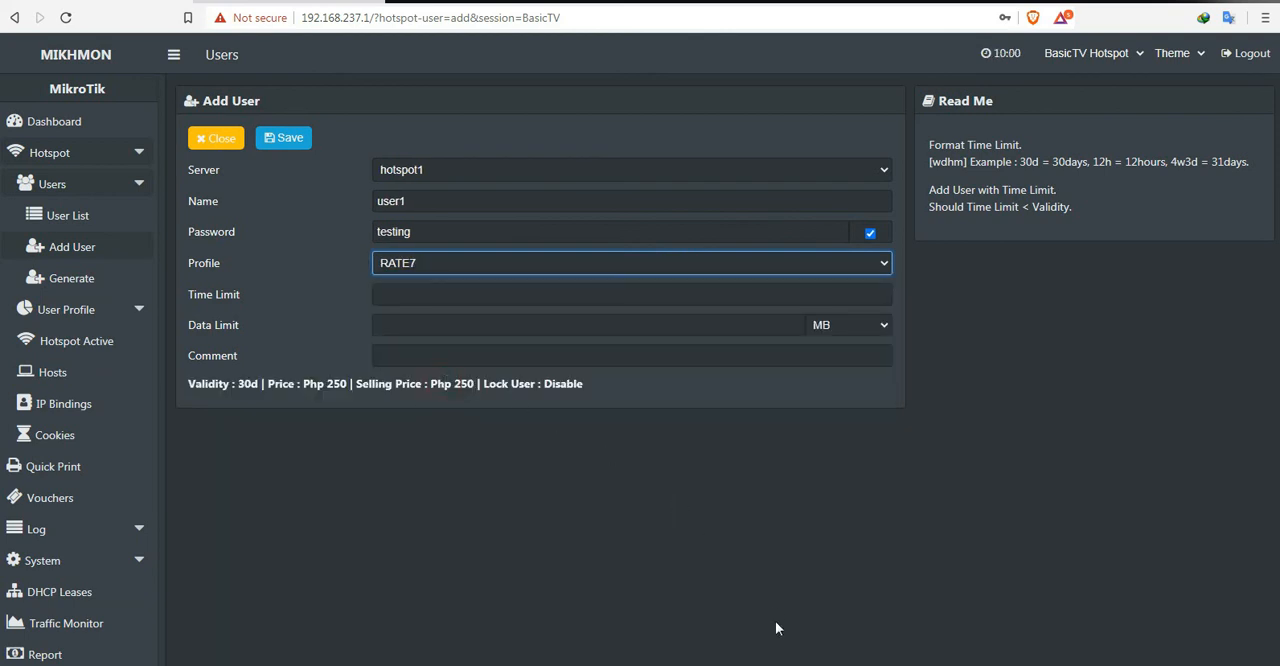
pyautogui.click(398, 295)
pyautogui.write('30d')
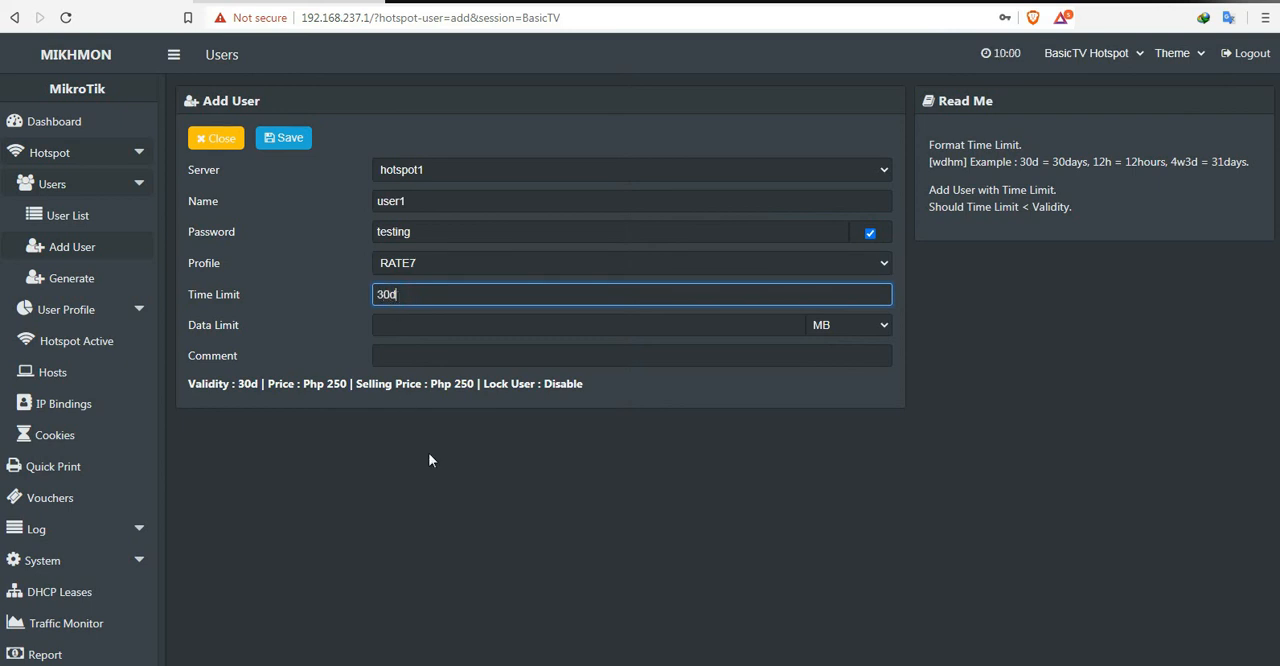
pyautogui.click(399, 355)
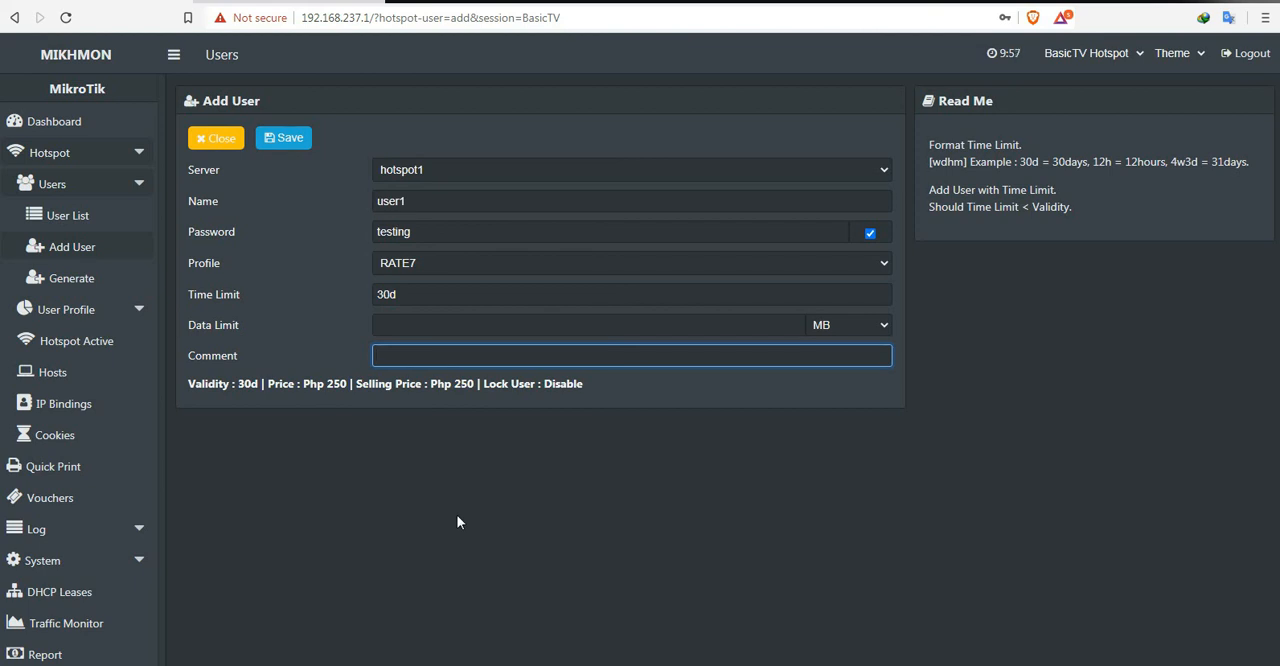
pyautogui.write('1month')
pyautogui.click(279, 145)
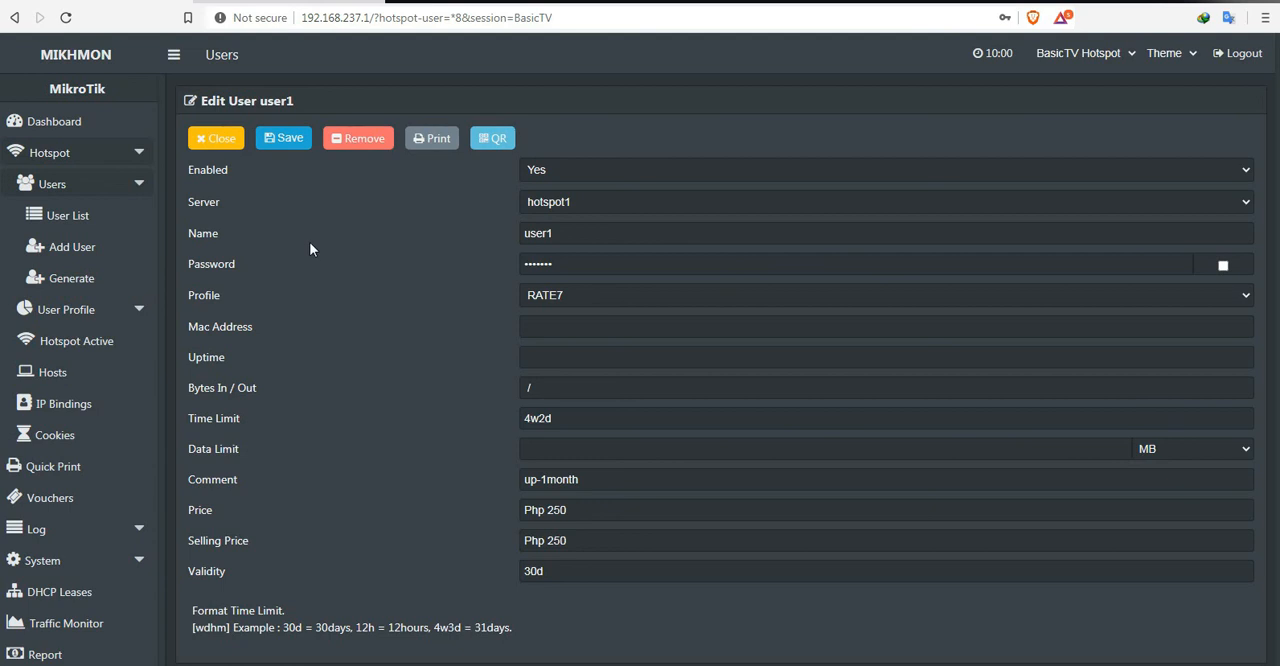
pyautogui.click(1222, 265)
# Step: Return to the dashboard and open the form for generating hotspot users
pyautogui.click(53, 125)
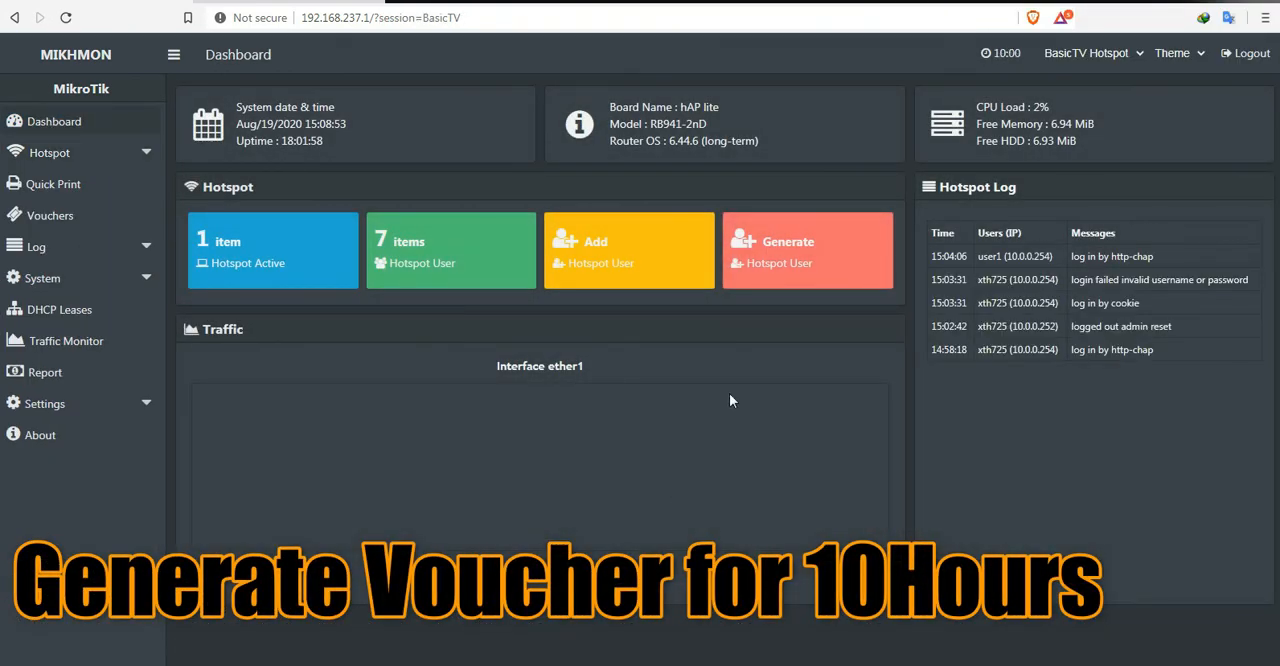
pyautogui.click(783, 248)
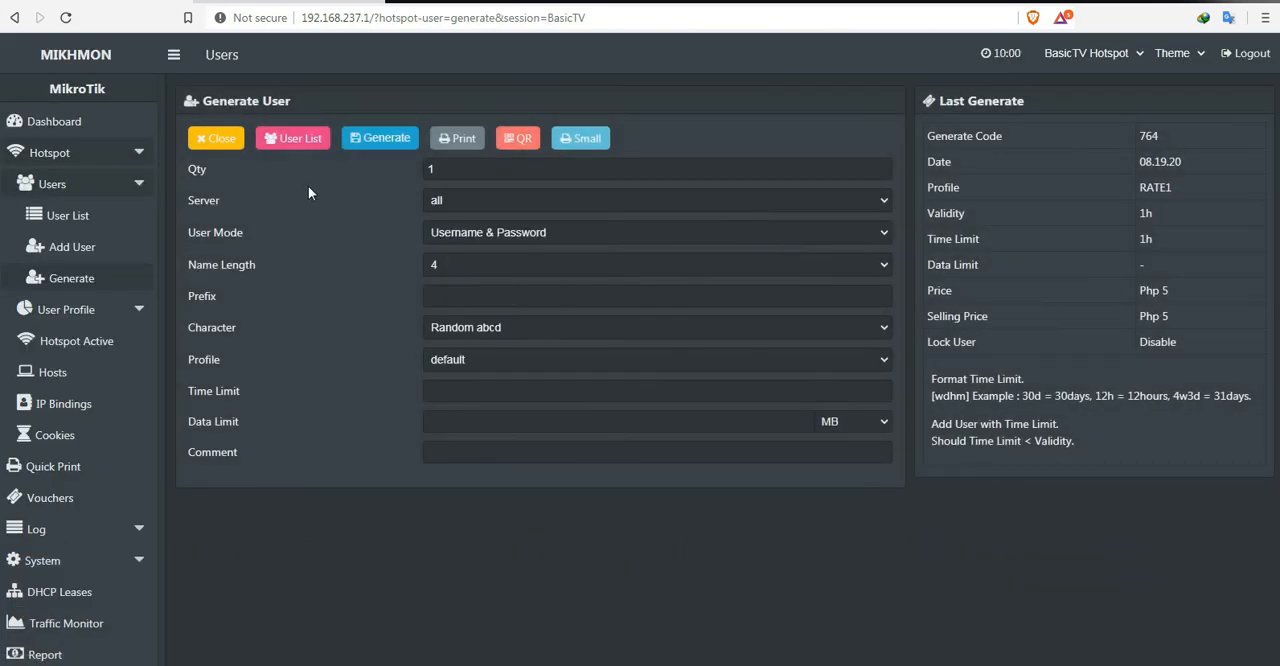
# Step: Try the quantities 5, 100 and 50 for the new voucher batch
pyautogui.moveTo(449, 170); pyautogui.dragTo(345, 170)
pyautogui.click(653, 184)
pyautogui.moveTo(471, 171); pyautogui.dragTo(378, 177)
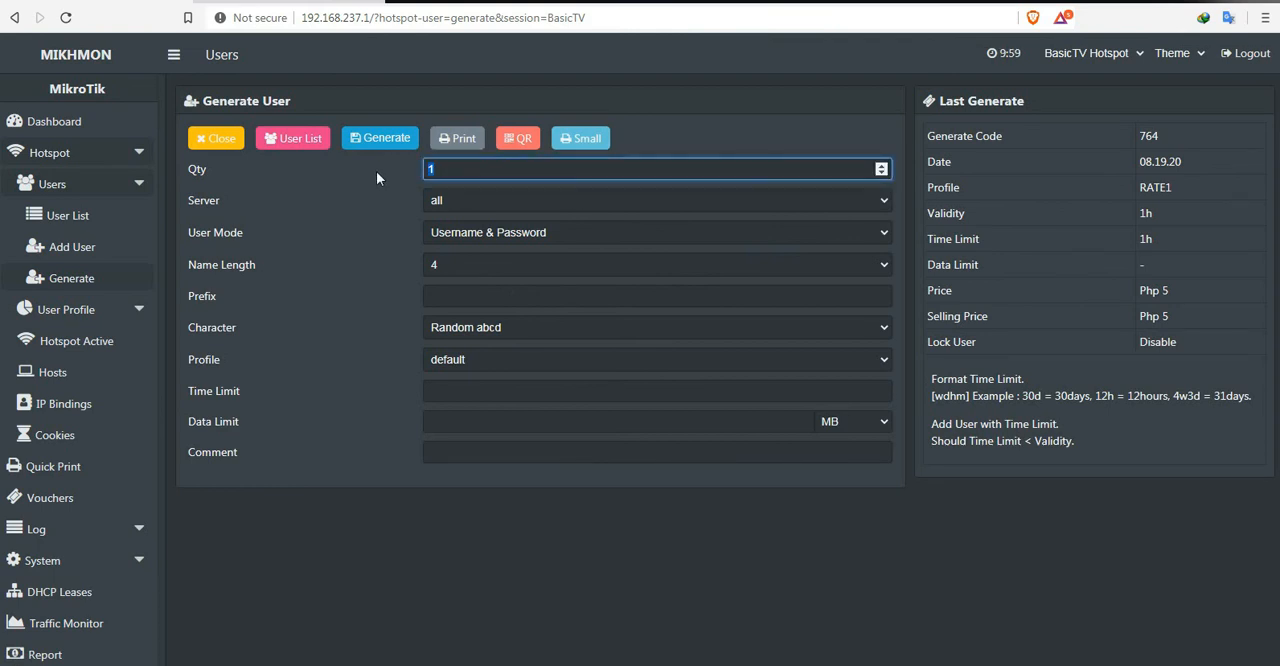
pyautogui.write('5')
pyautogui.moveTo(452, 171); pyautogui.dragTo(379, 166)
pyautogui.write('100')
pyautogui.click(470, 172)
pyautogui.moveTo(470, 172)
pyautogui.mouseDown()
pyautogui.moveTo(349, 164)
pyautogui.moveTo(378, 170)
pyautogui.mouseUp()
pyautogui.write('50')
# Step: Set the voucher quantity to 10 and choose hotspot1 as the server
pyautogui.click(462, 168)
pyautogui.press('BackSpace')
pyautogui.write('10')
pyautogui.click(505, 202)
pyautogui.click(474, 236)
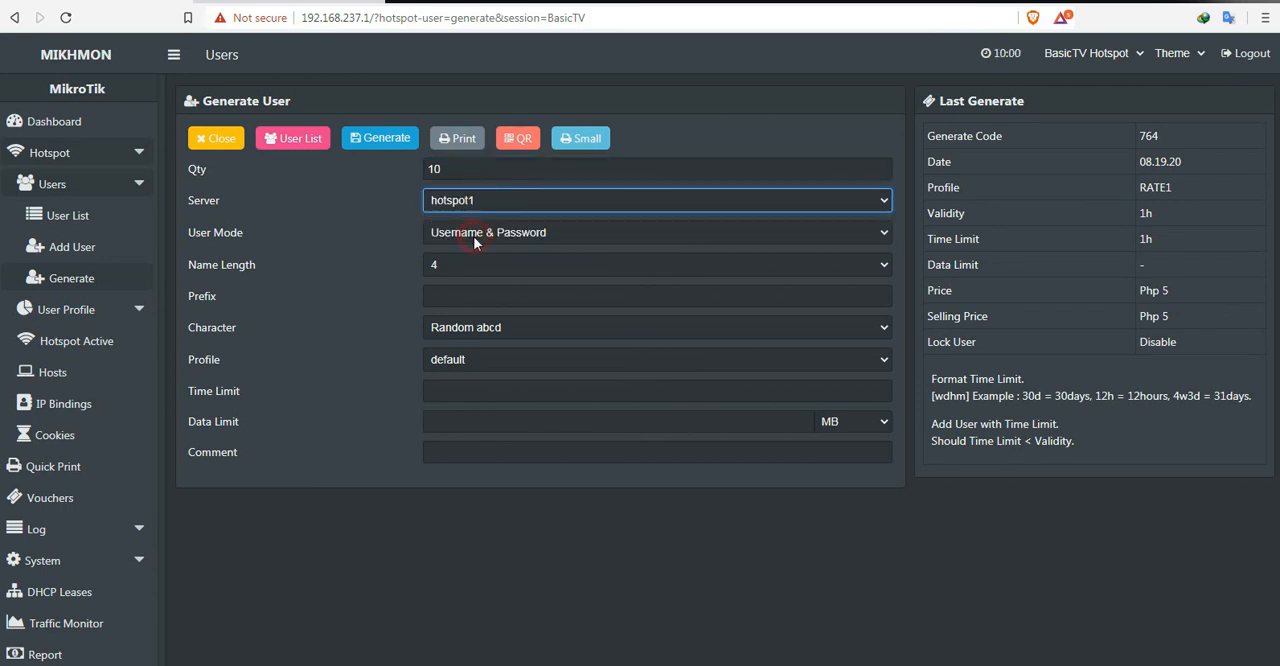
# Step: Set the user mode to Username = Password and the name length to 6
pyautogui.click(519, 236)
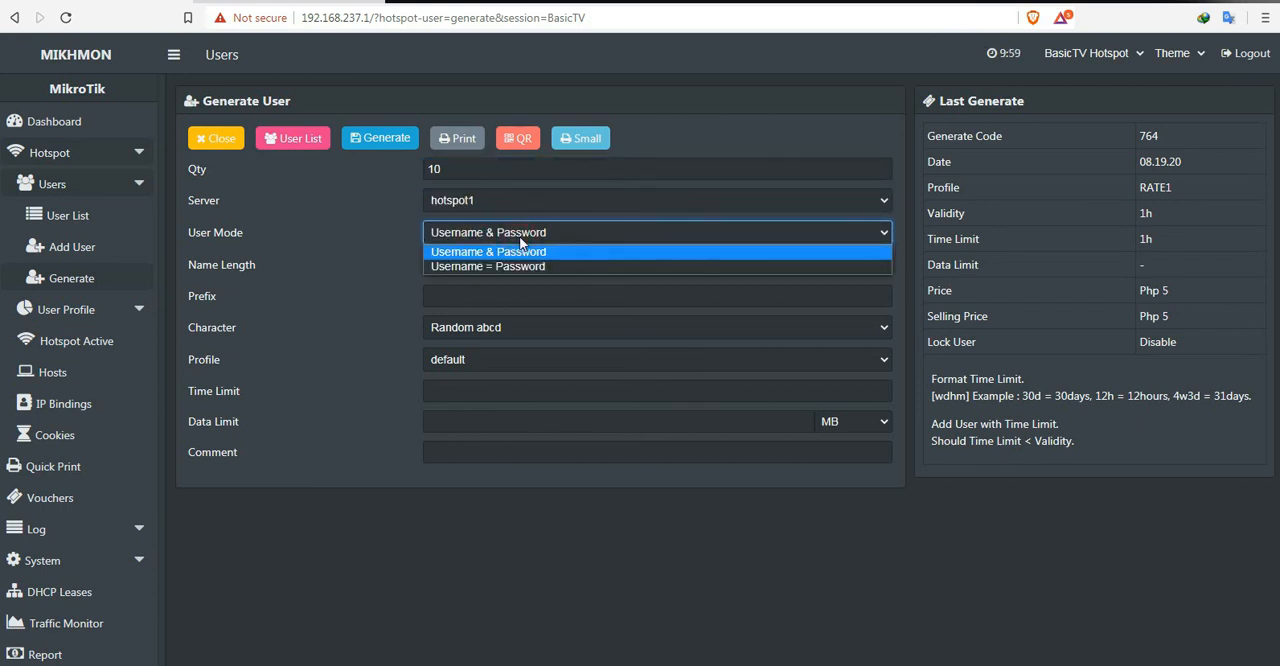
pyautogui.click(507, 267)
pyautogui.click(489, 266)
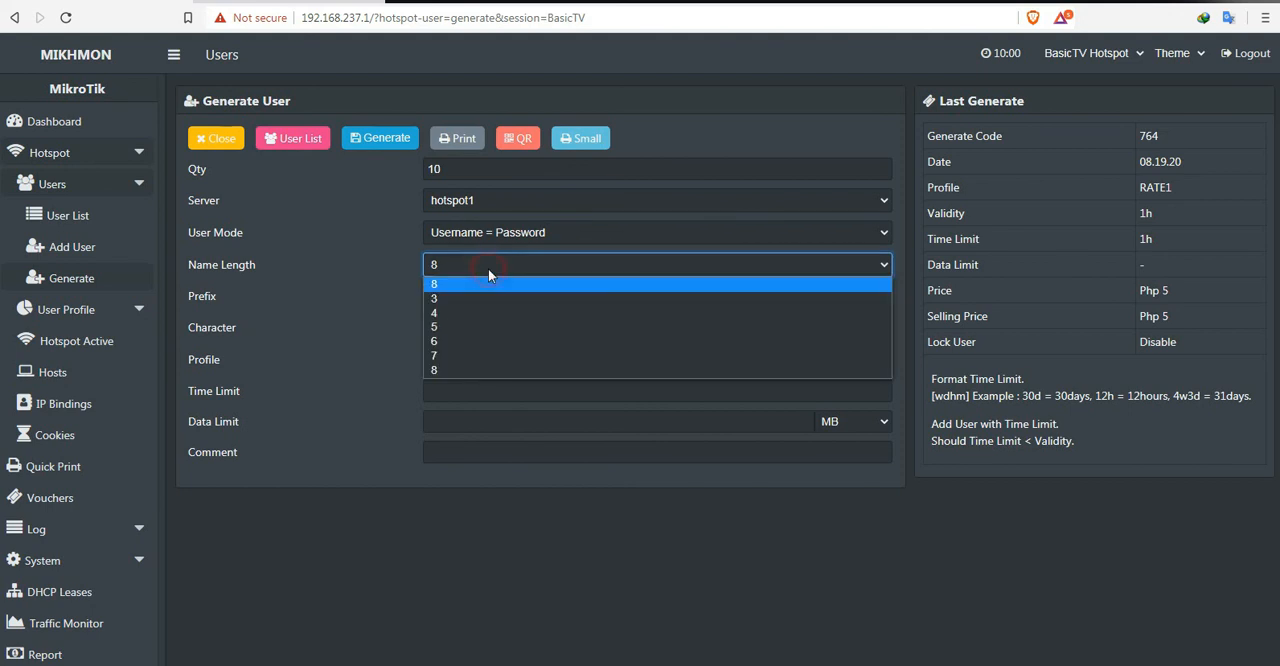
pyautogui.click(453, 345)
pyautogui.click(453, 264)
pyautogui.click(445, 285)
pyautogui.click(463, 267)
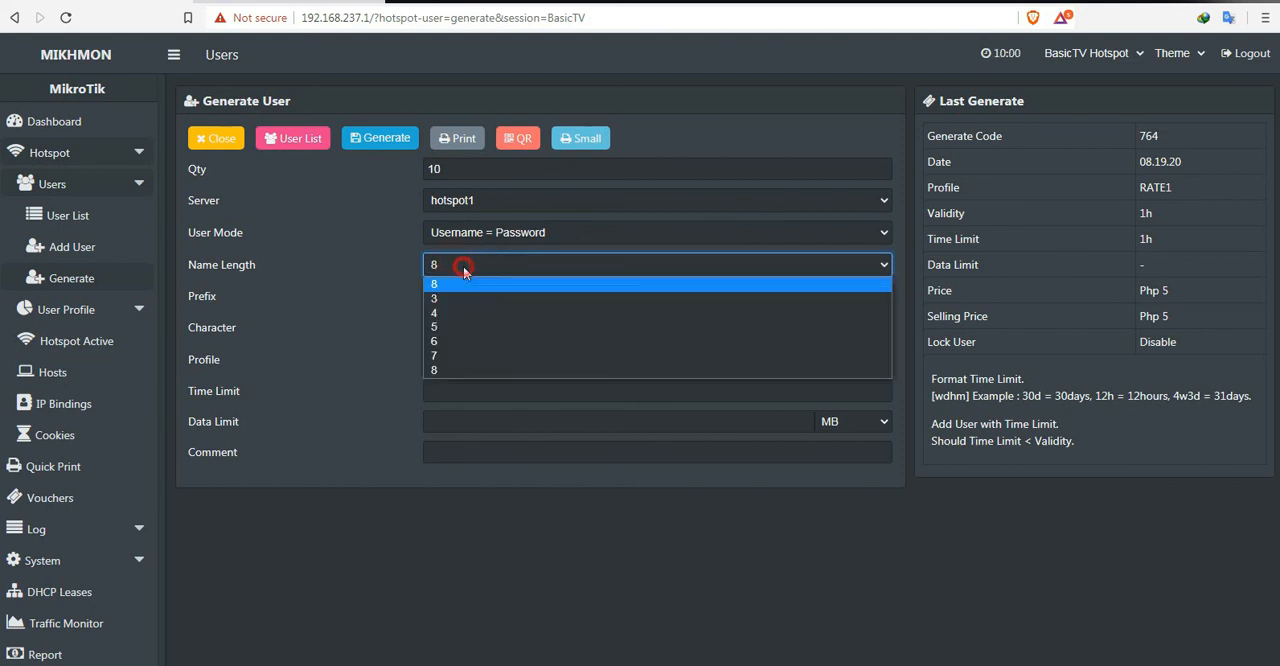
pyautogui.click(457, 340)
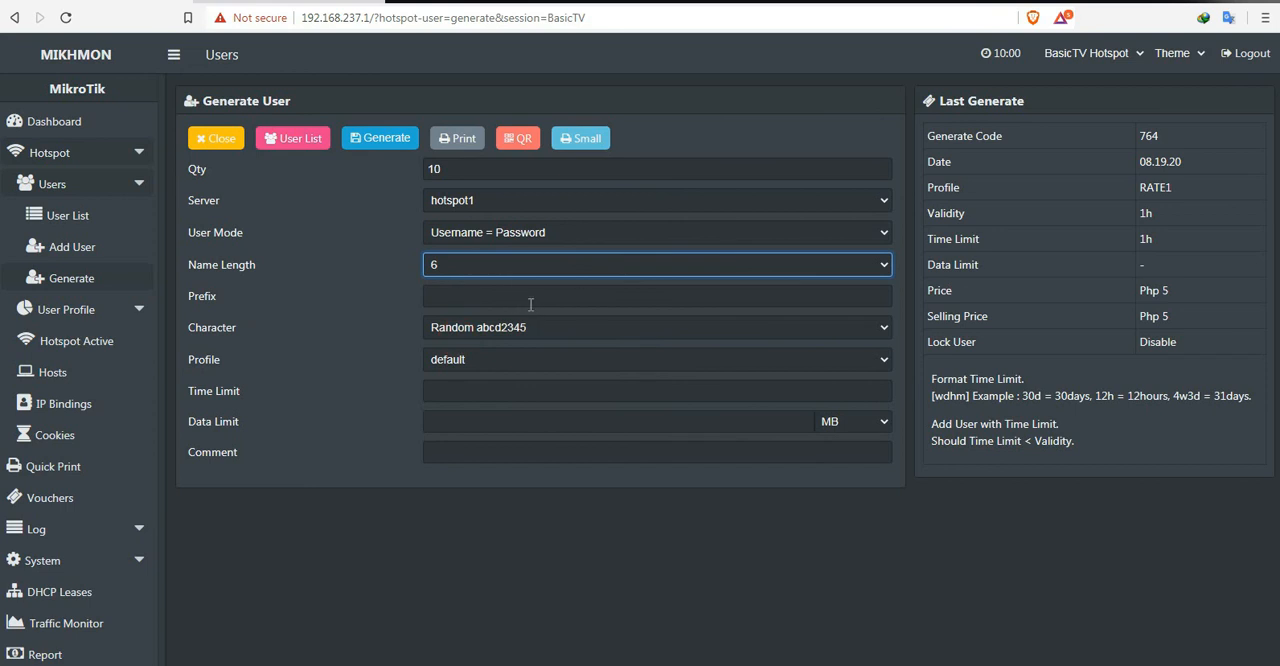
# Step: Assign profile RATE2 with a 10h time limit and the comment 10hours, and generate the vouchers
pyautogui.click(498, 362)
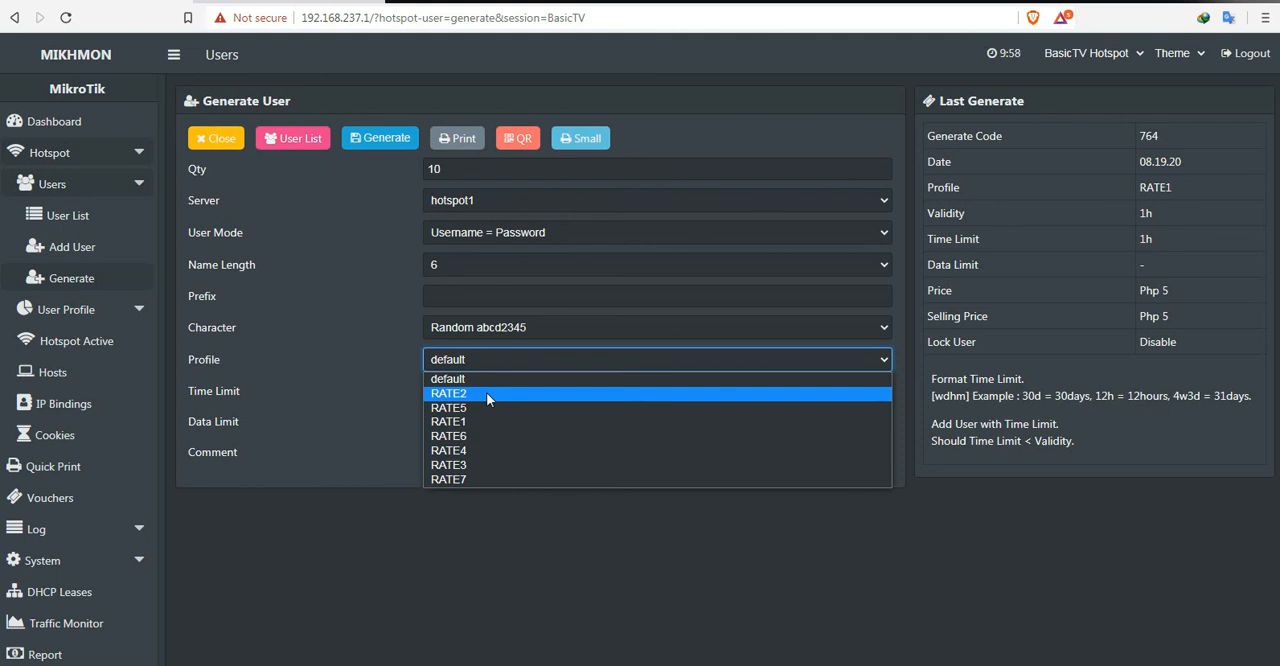
pyautogui.click(486, 393)
pyautogui.click(469, 392)
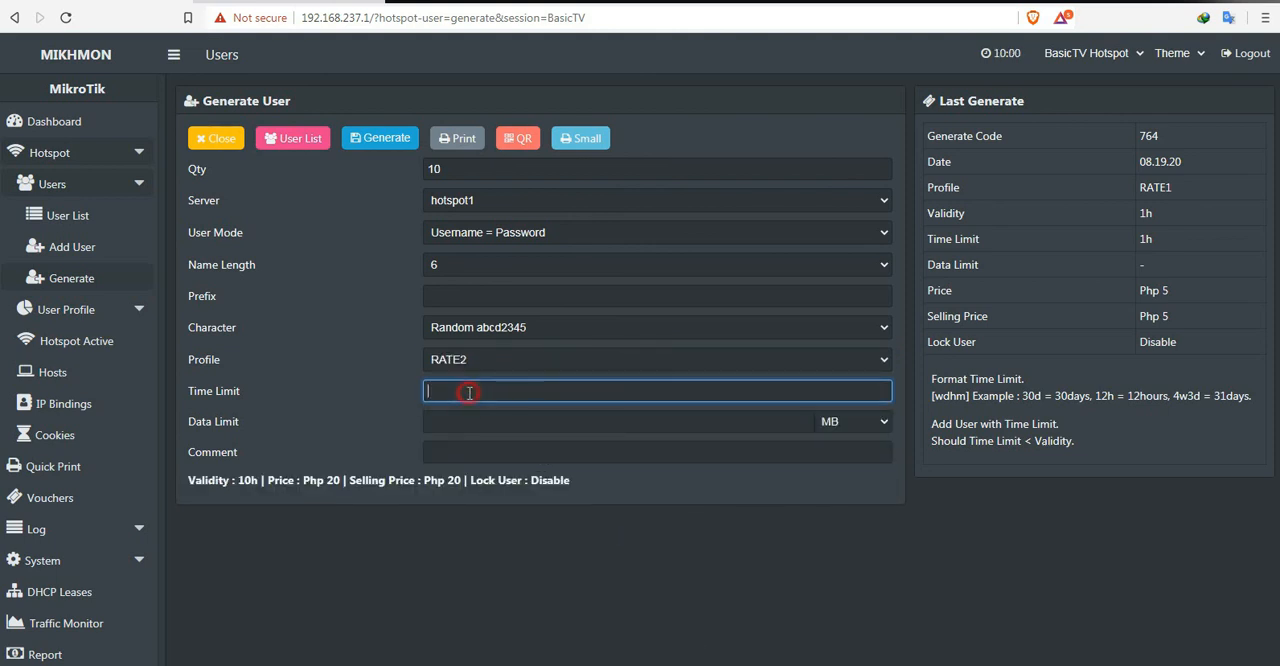
pyautogui.write('10h')
pyautogui.click(462, 455)
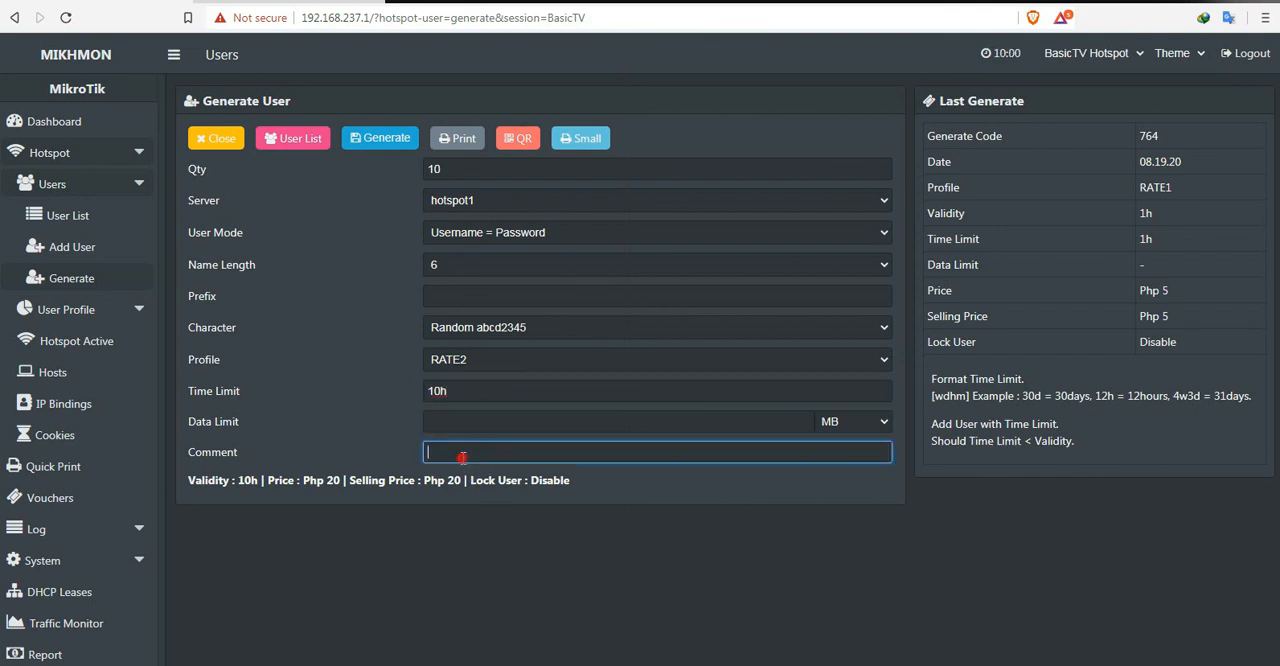
pyautogui.write('10hours')
pyautogui.click(380, 142)
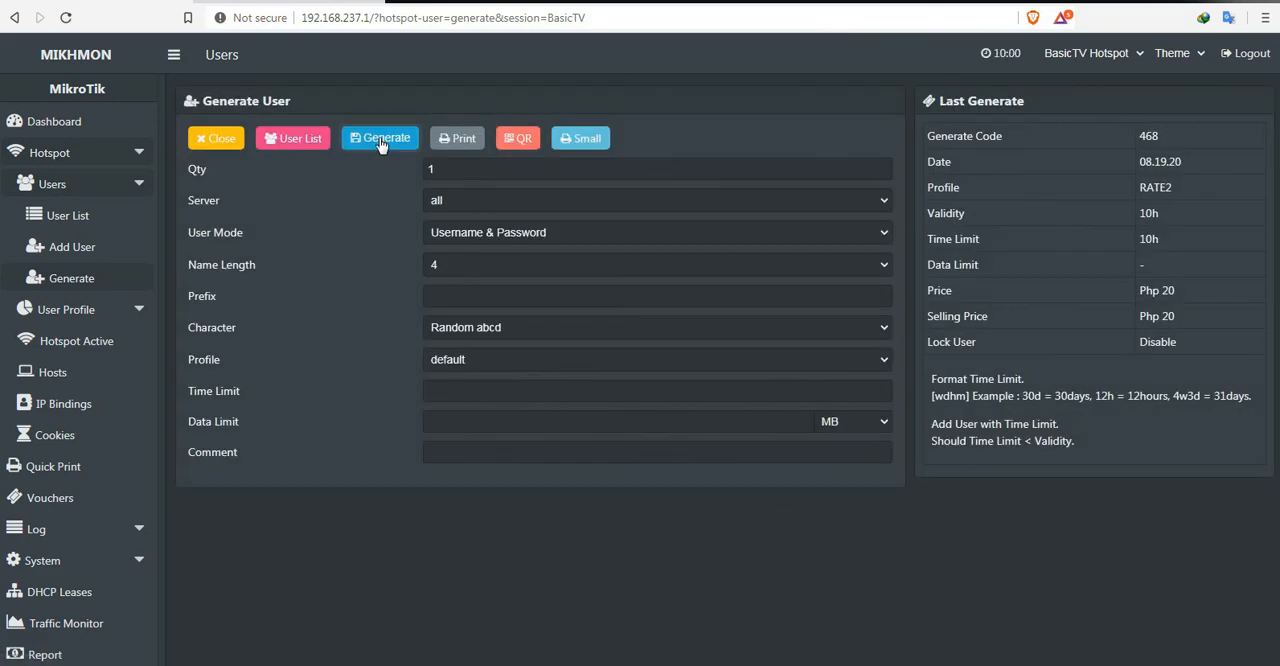
# Step: Filter the user list by the comment vc-468-08.19.20-10hours RATE2 and open its vouchers for printing in the small layout
pyautogui.click(298, 139)
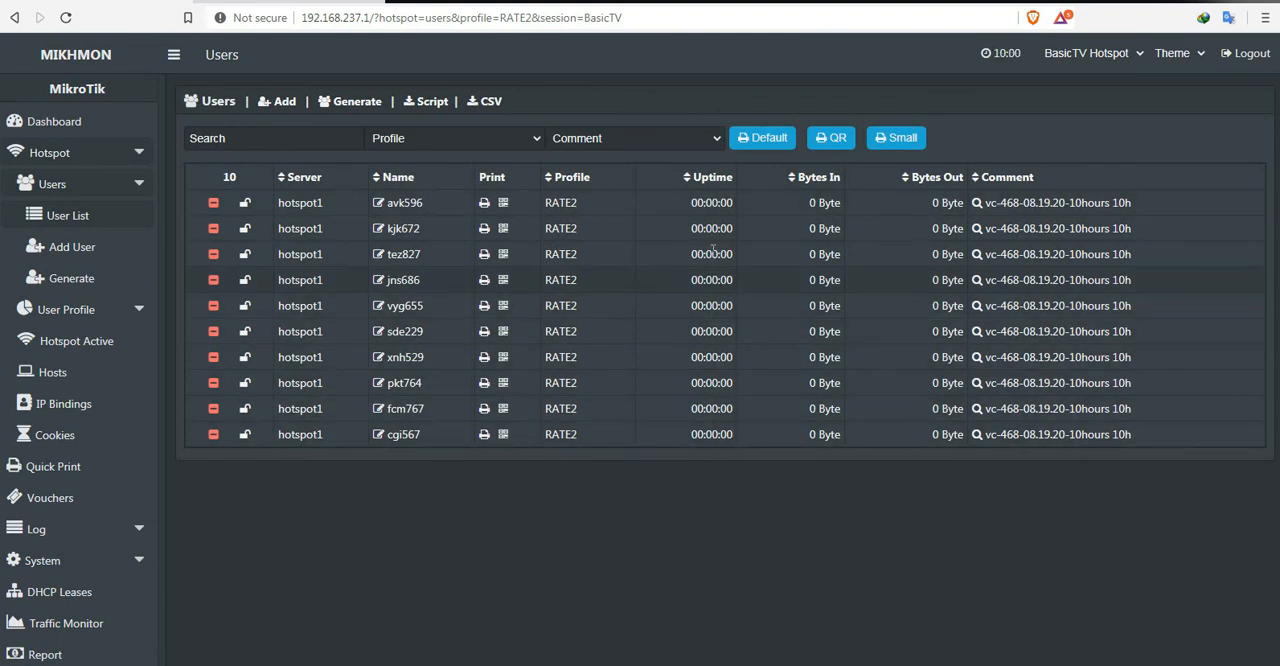
pyautogui.click(713, 140)
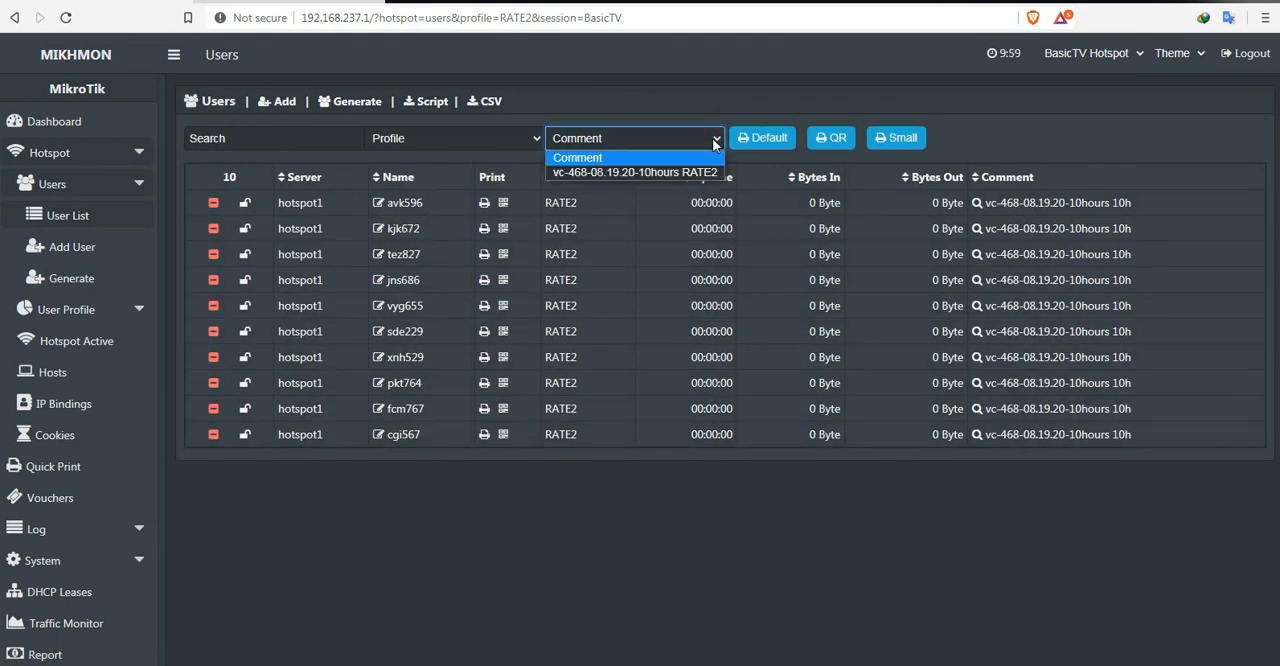
pyautogui.click(644, 172)
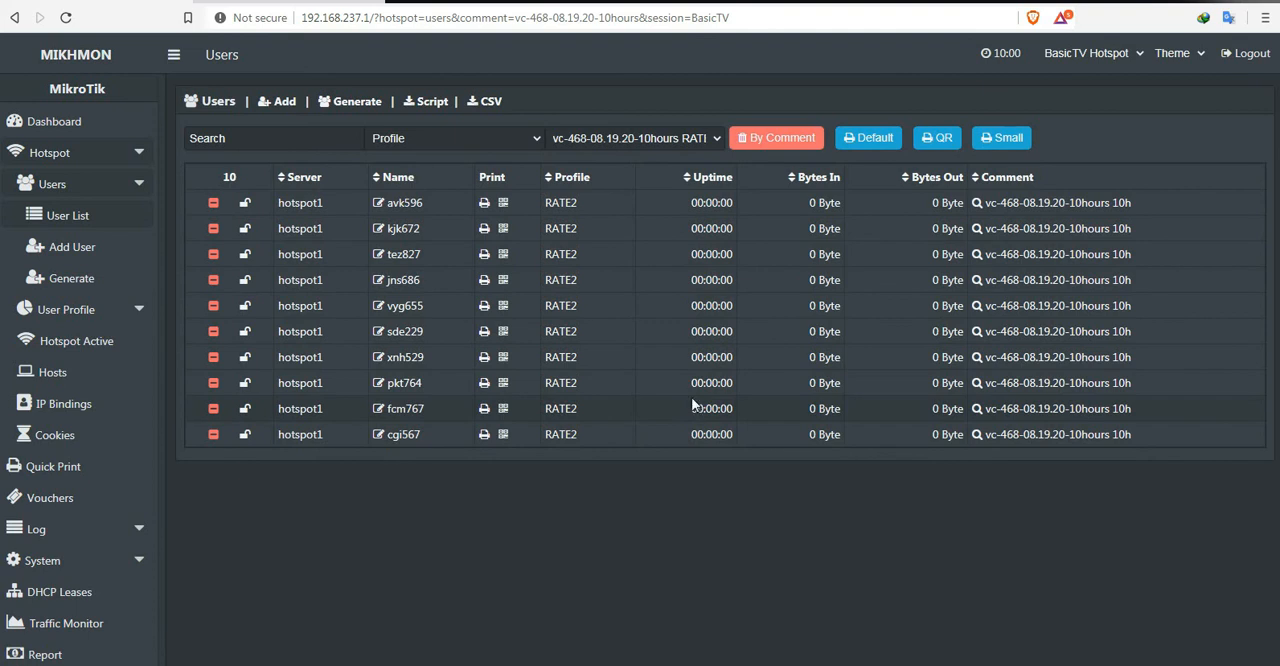
pyautogui.click(1005, 139)
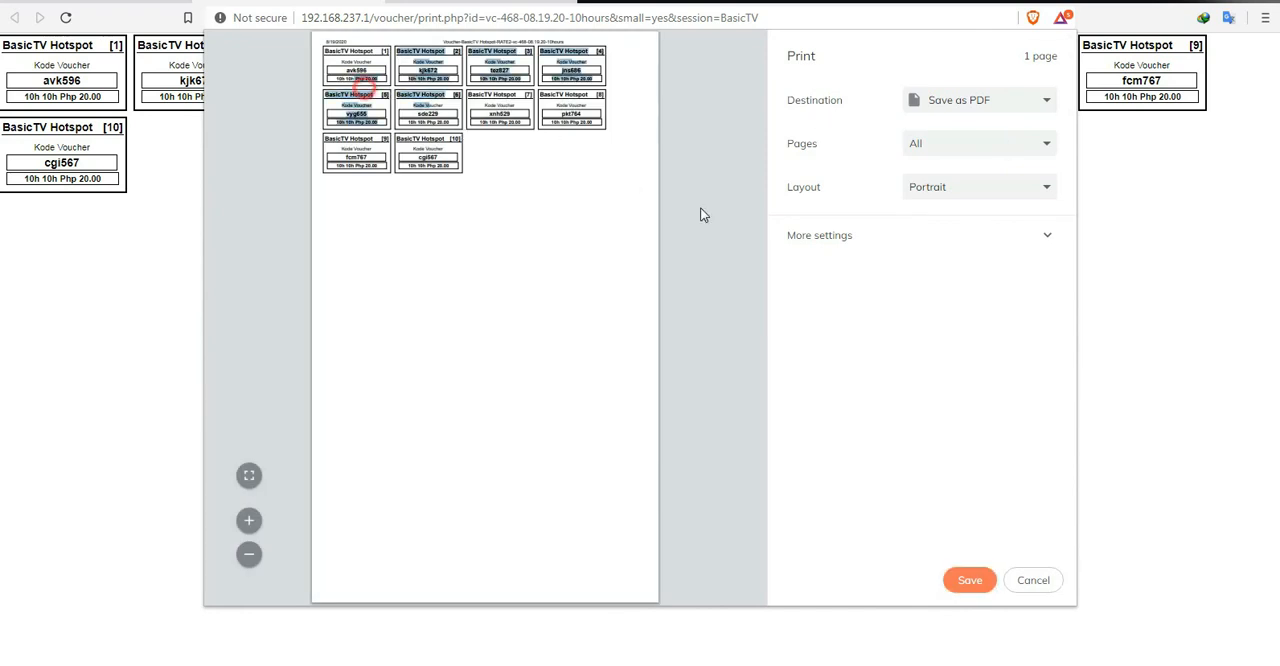
# Step: Save the voucher sheet as a PDF on Local Disk (C:) under the suggested file name
pyautogui.click(973, 105)
pyautogui.click(974, 114)
pyautogui.click(970, 582)
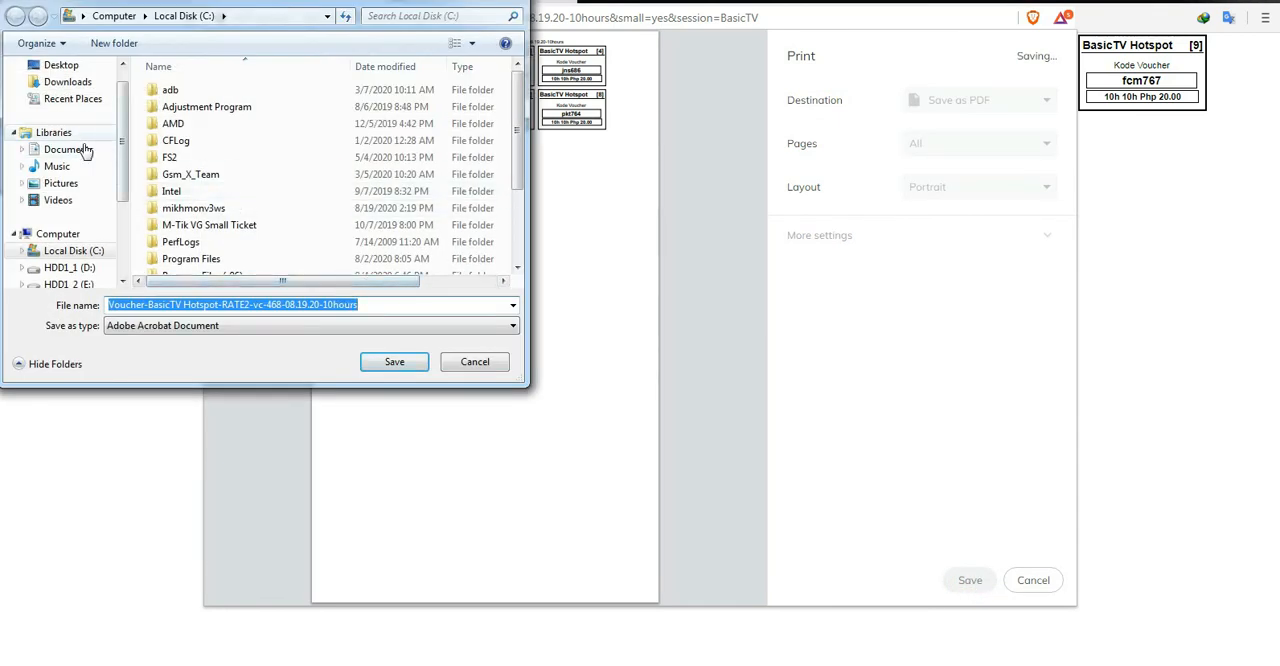
pyautogui.click(73, 251)
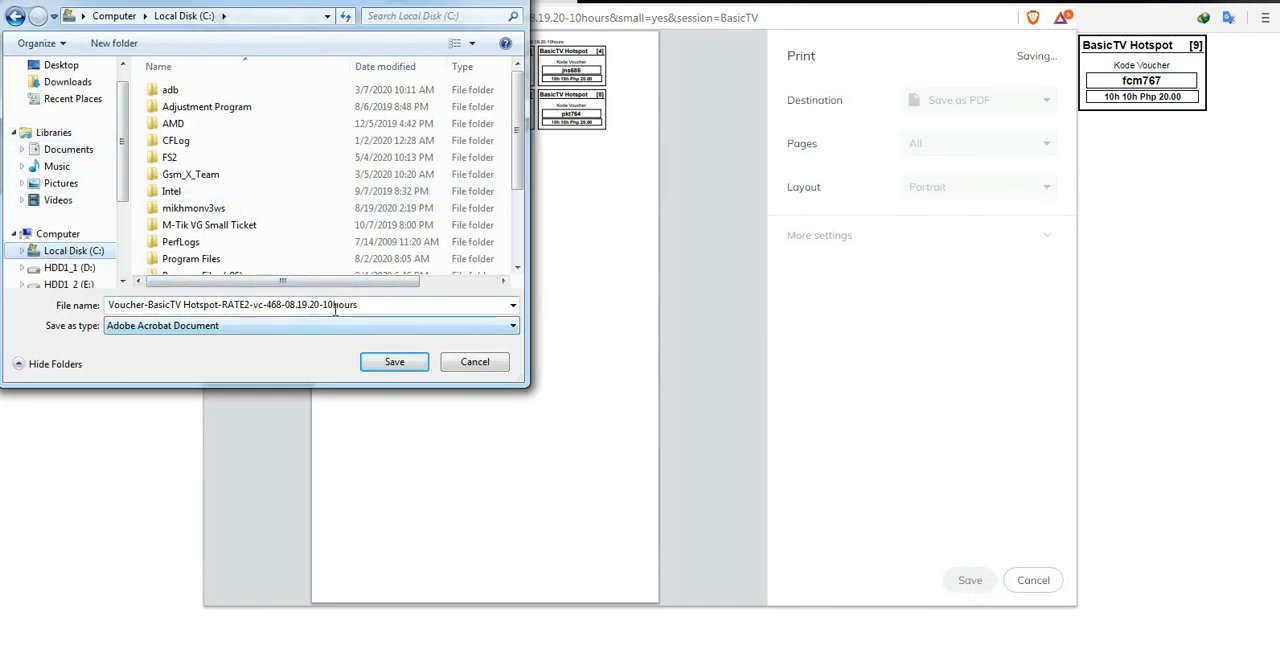
pyautogui.click(394, 362)
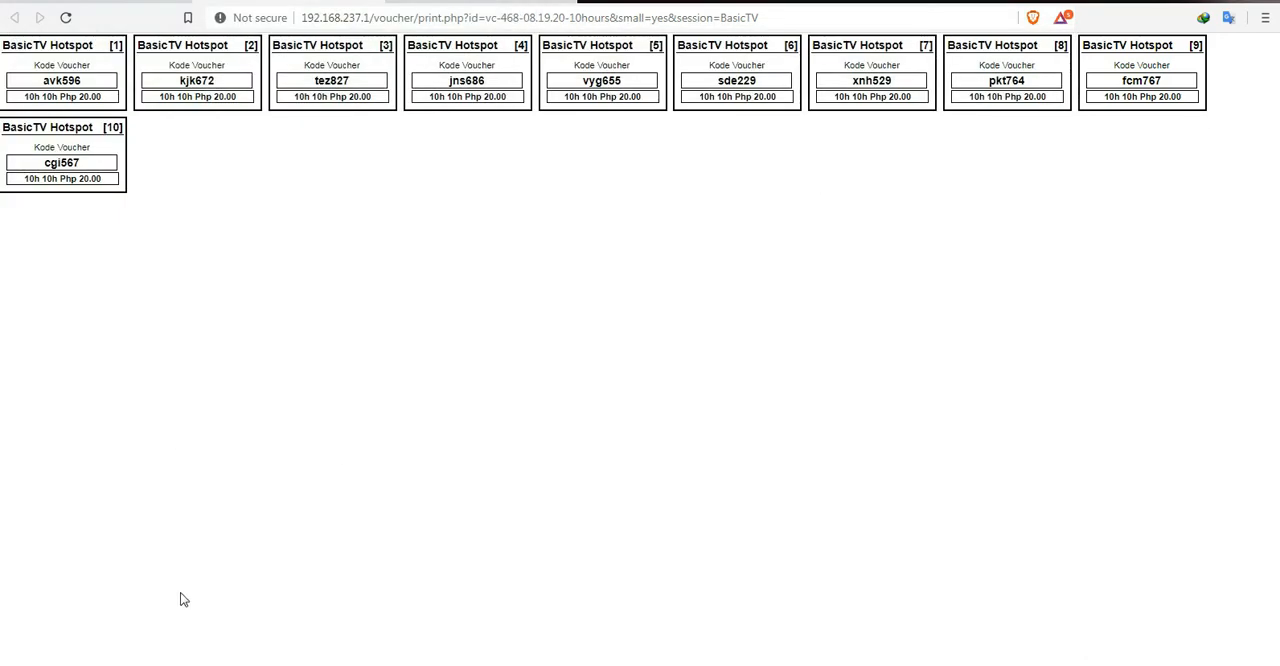
# Step: Open the saved 10-hour voucher PDF from Local Disk (C:) and look over the voucher codes
pyautogui.moveTo(124, 662)
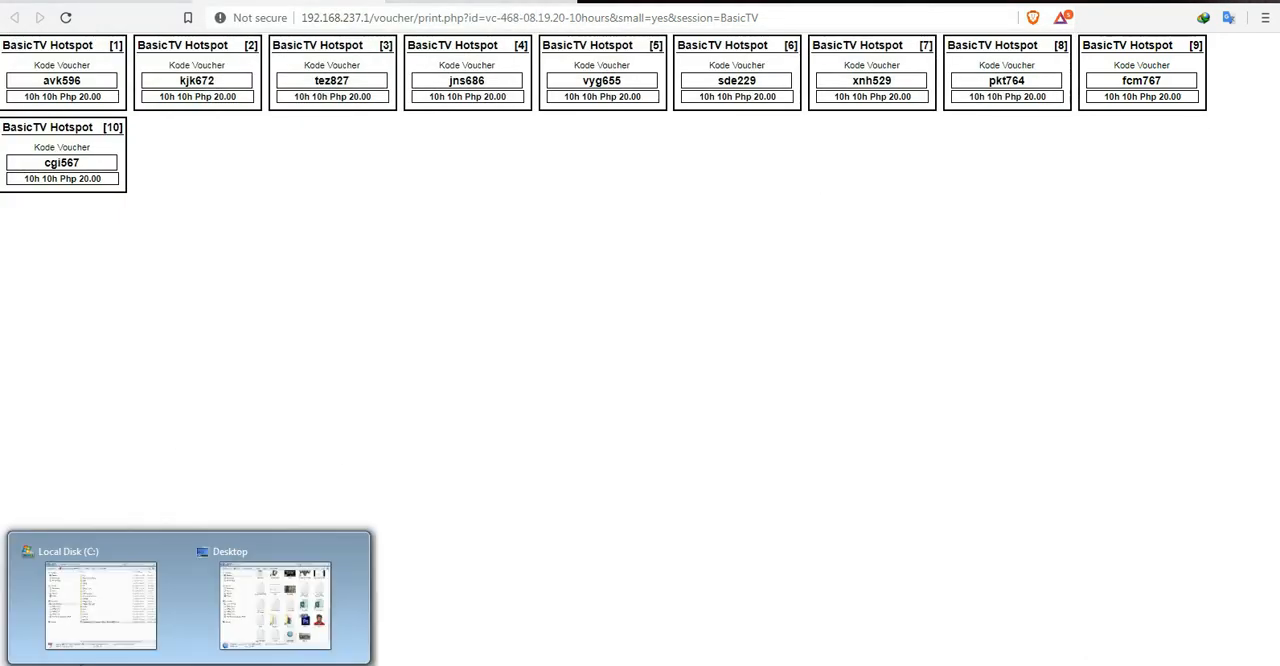
pyautogui.click(104, 598)
pyautogui.doubleClick(645, 497)
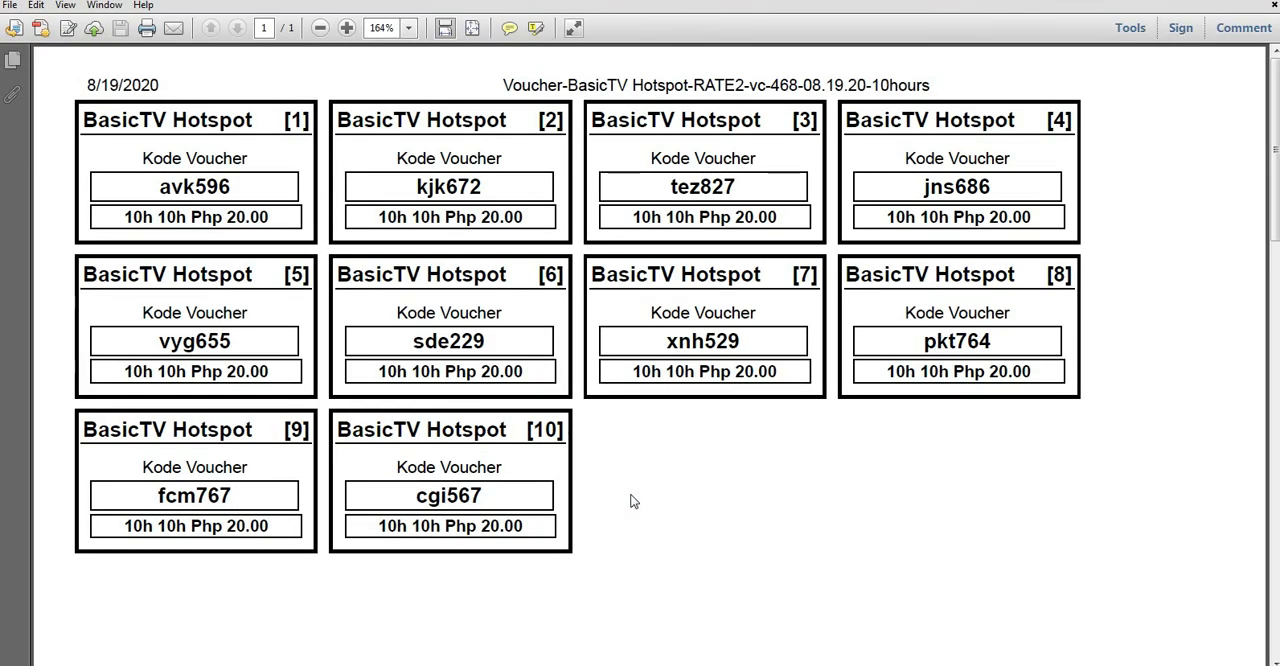
pyautogui.moveTo(416, 186); pyautogui.dragTo(507, 189)
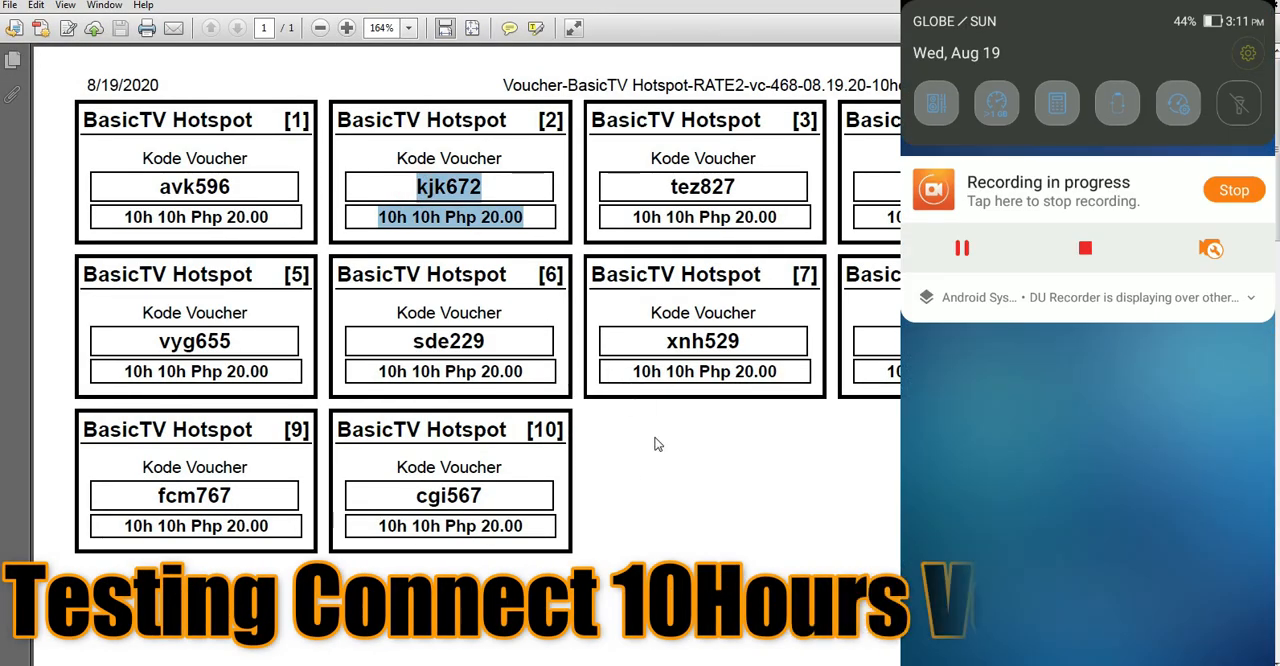
pyautogui.click(660, 460)
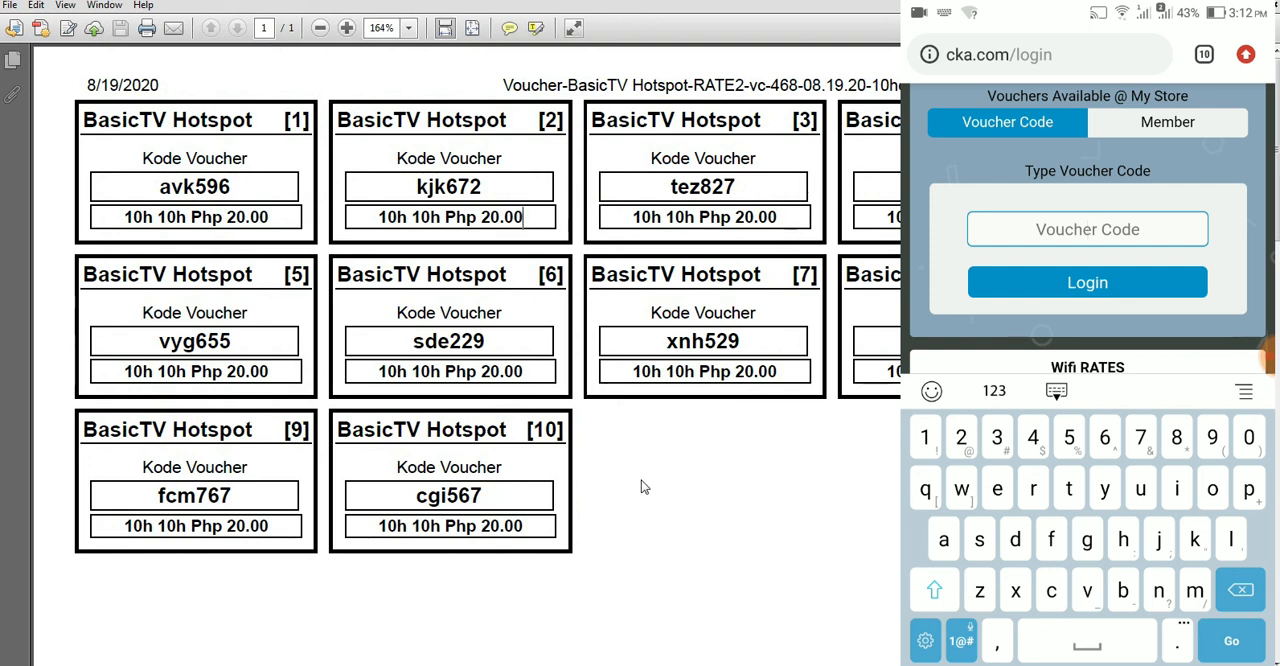
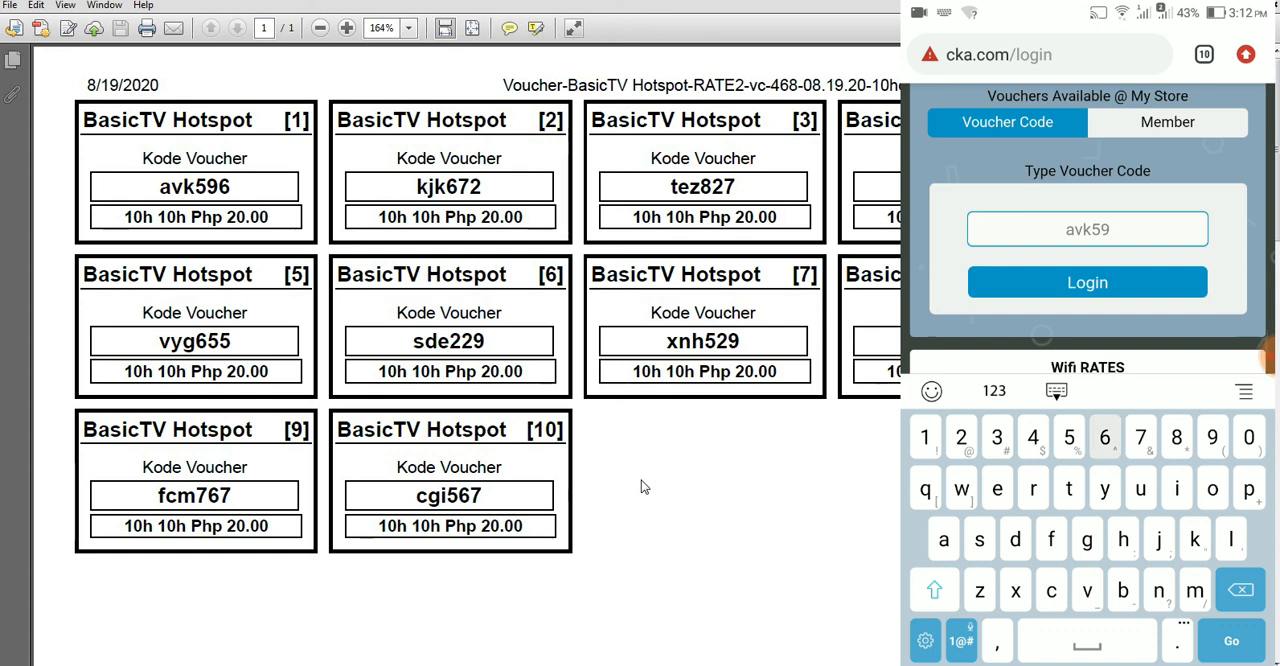
# Step: Log in to the hotspot portal on the phone with the code of the first 10-hour voucher
pyautogui.press('Return')
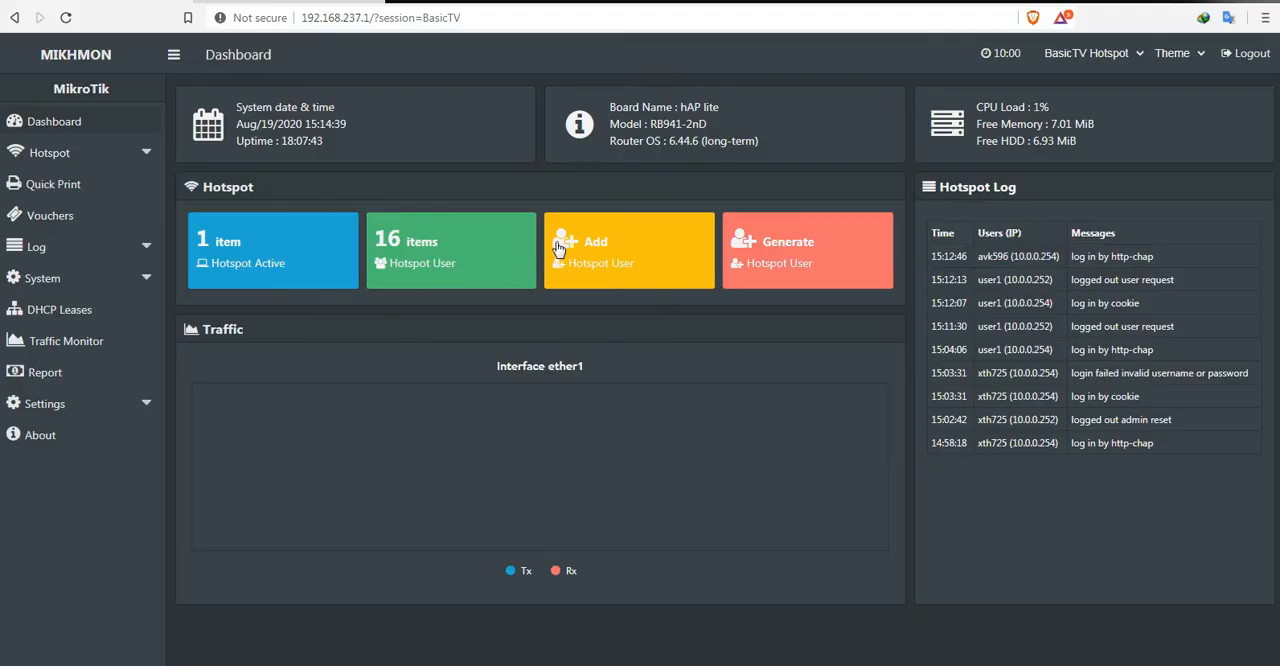
# Step: Refresh the dashboard, then open the August 2020 selling report and review its entries and total
pyautogui.click(45, 121)
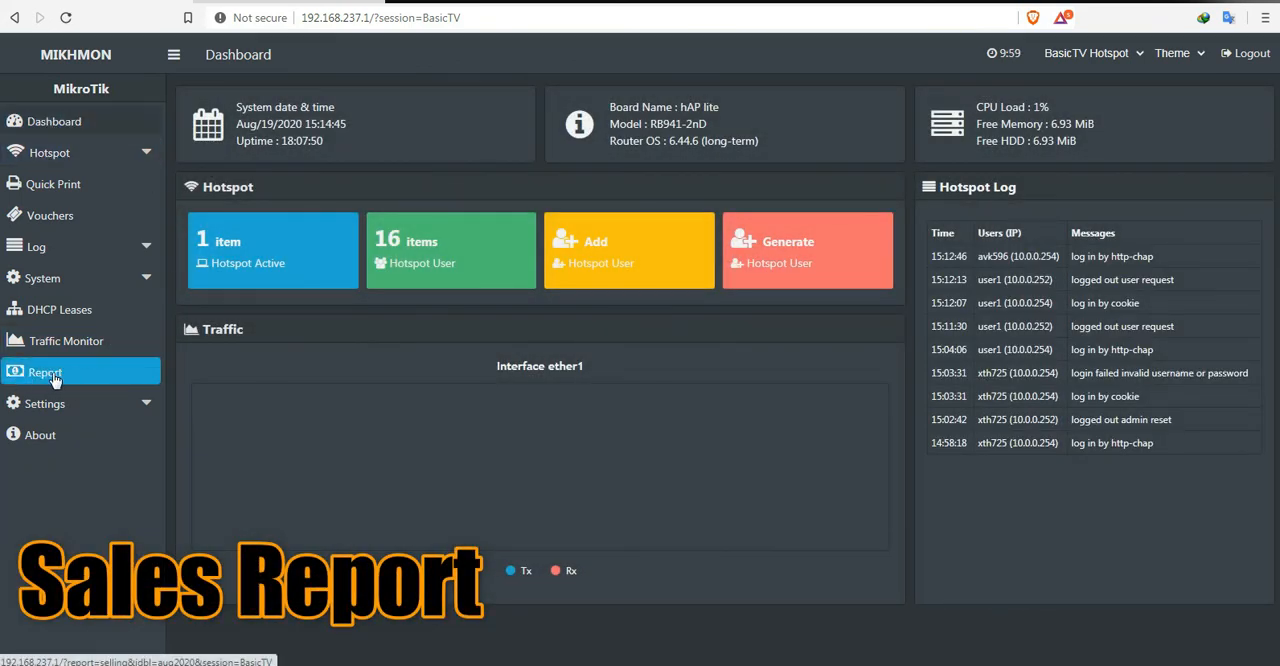
pyautogui.click(55, 379)
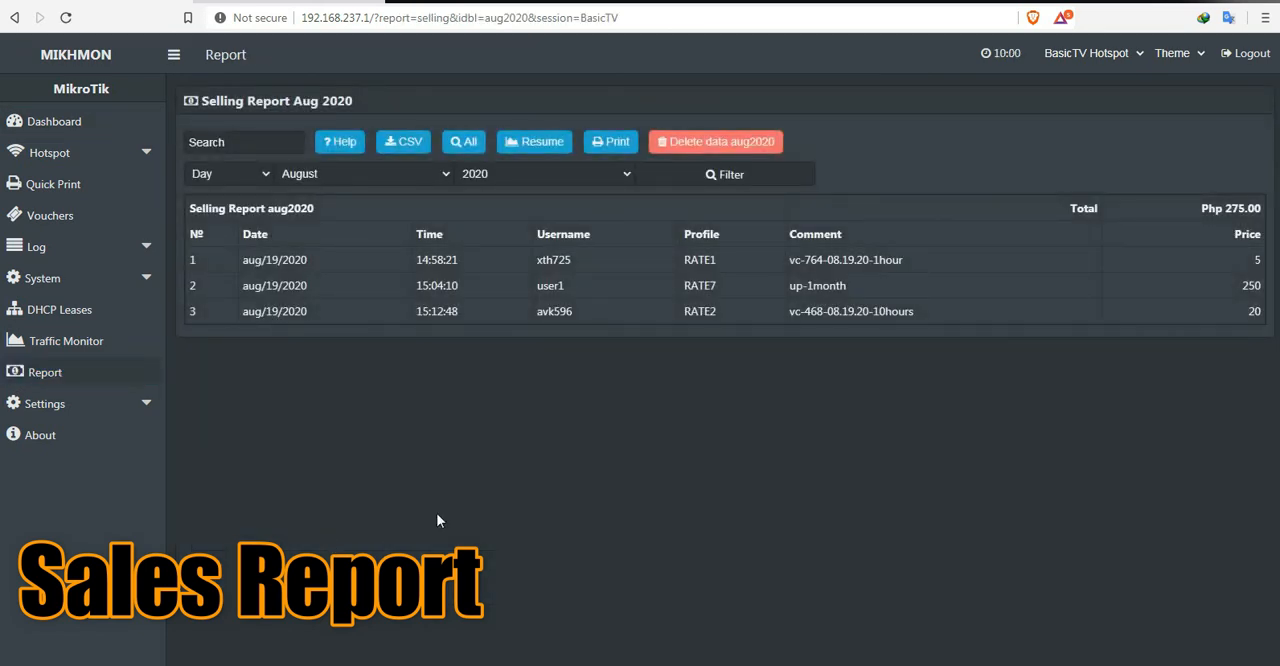
pyautogui.doubleClick(512, 258)
pyautogui.moveTo(714, 259); pyautogui.dragTo(1022, 403)
pyautogui.moveTo(1201, 208); pyautogui.dragTo(1269, 208)
pyautogui.click(1206, 392)
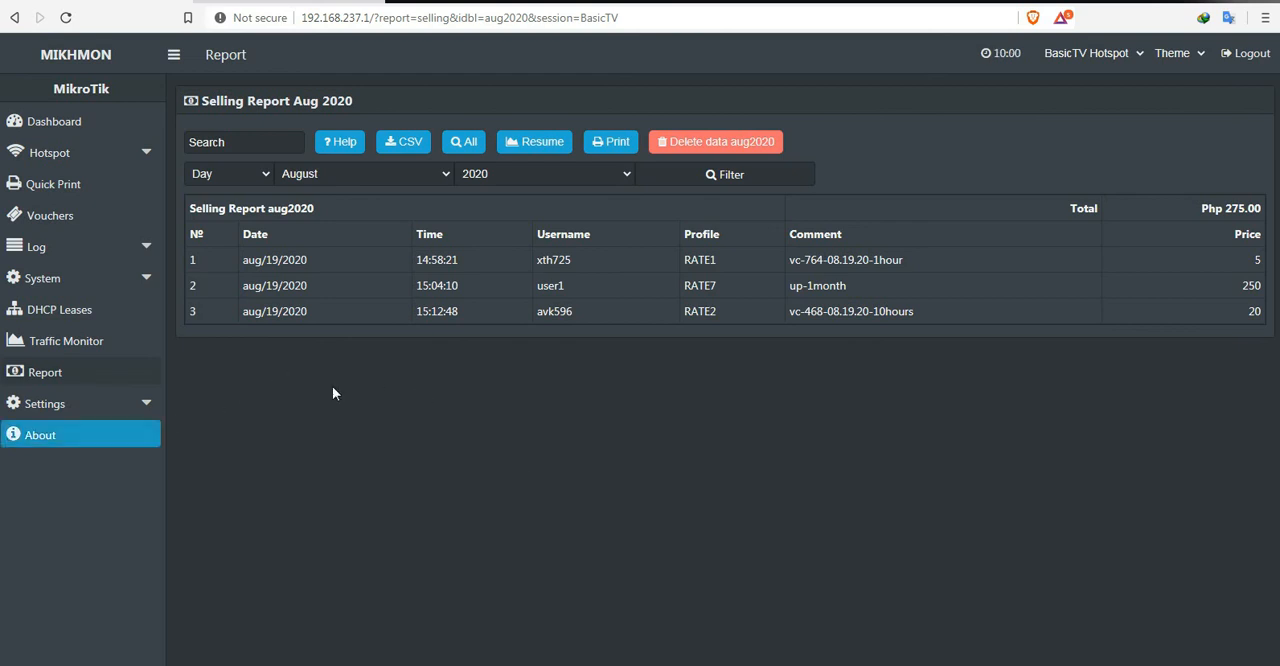
# Step: Log out and sign back in to the admin settings with the username mikhmon and its password
pyautogui.click(1253, 56)
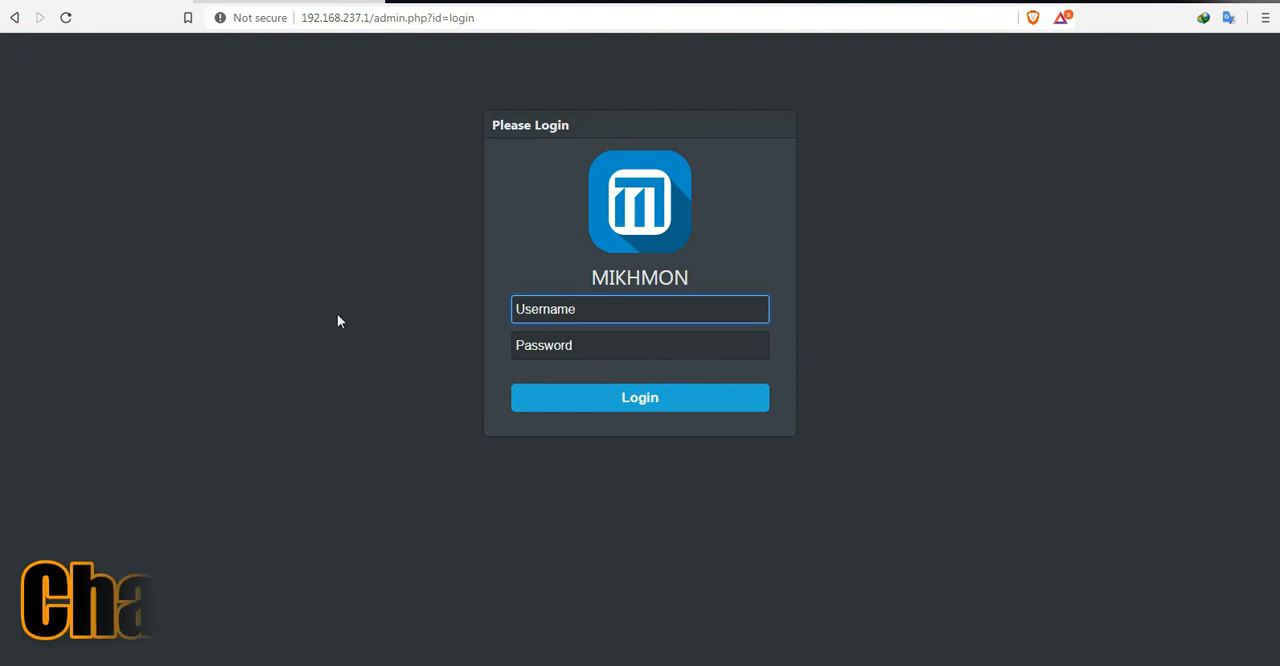
pyautogui.write('mikhmon')
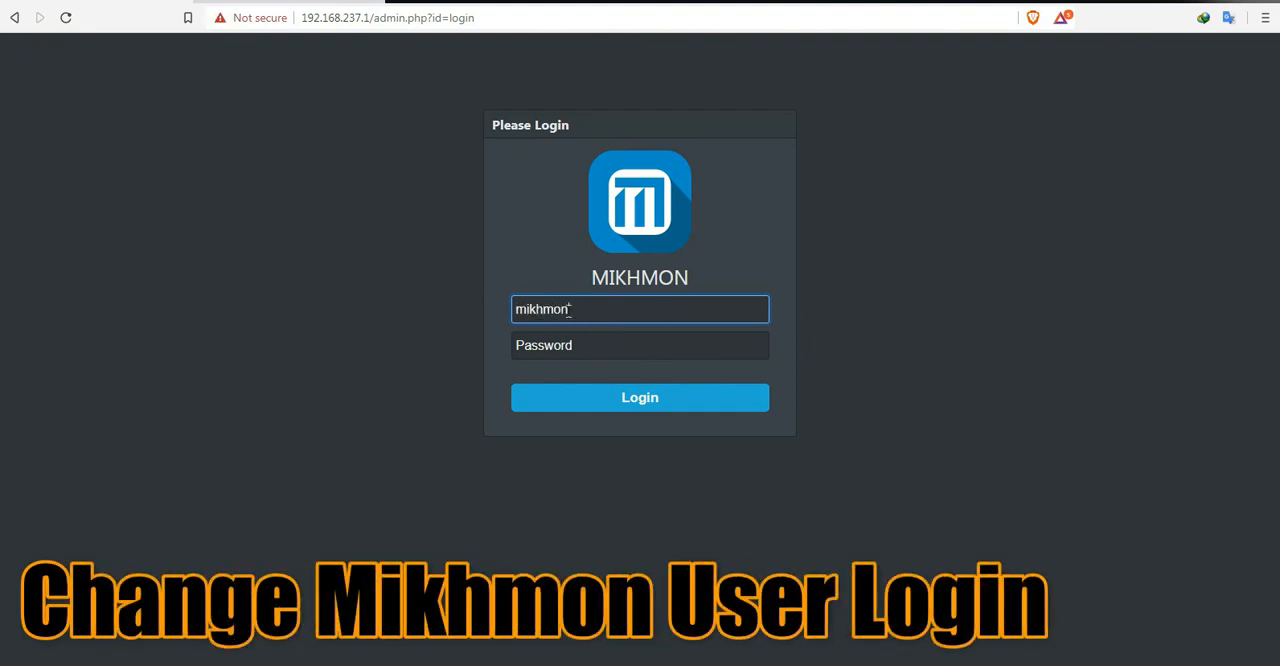
pyautogui.press('Tab')
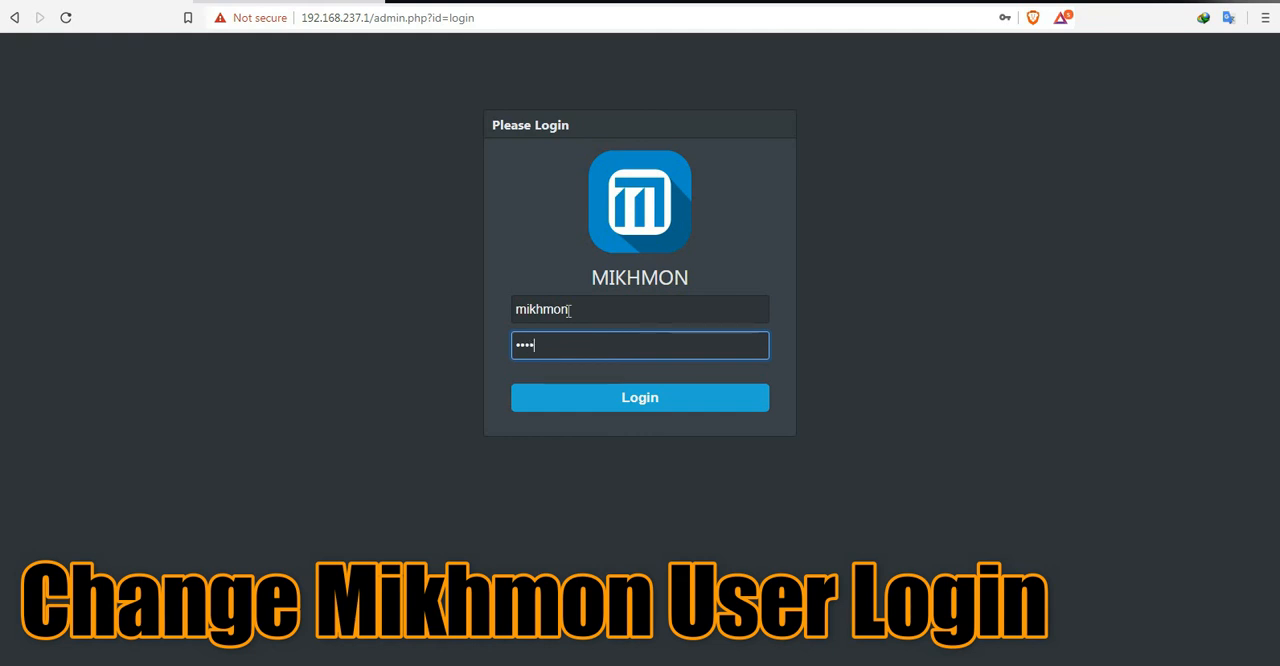
pyautogui.click(626, 398)
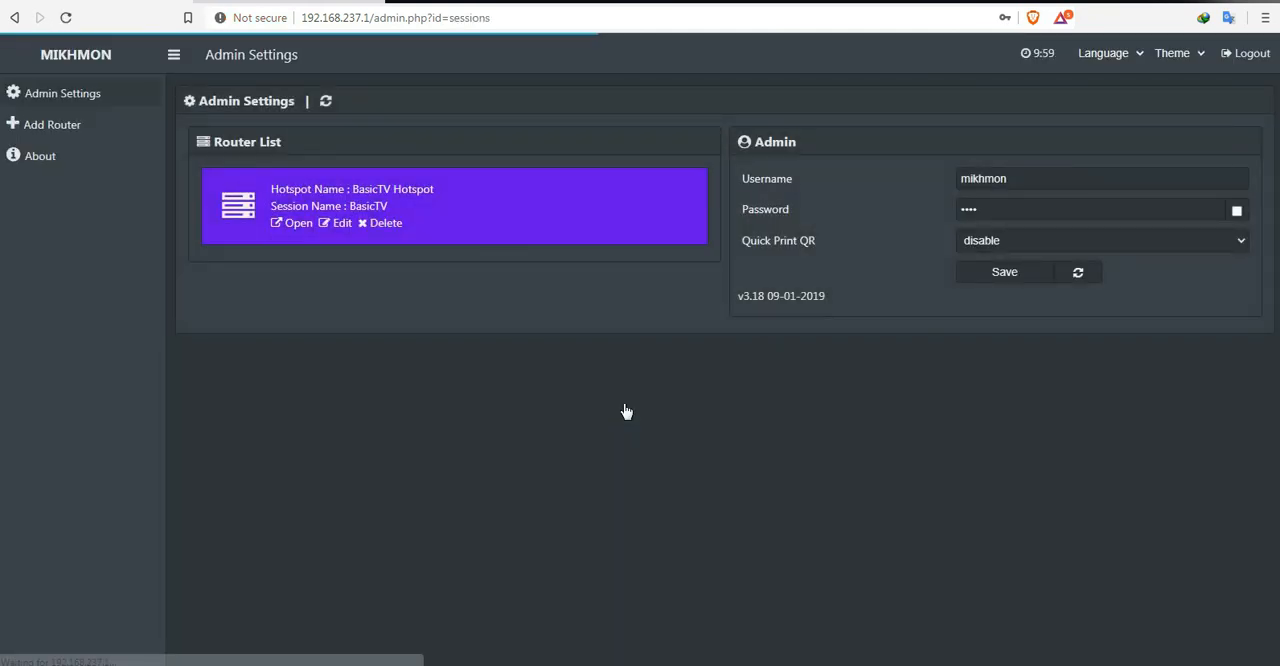
# Step: Change the administrator username to admin in the admin settings
pyautogui.click(1022, 177)
pyautogui.moveTo(1050, 174); pyautogui.dragTo(913, 184)
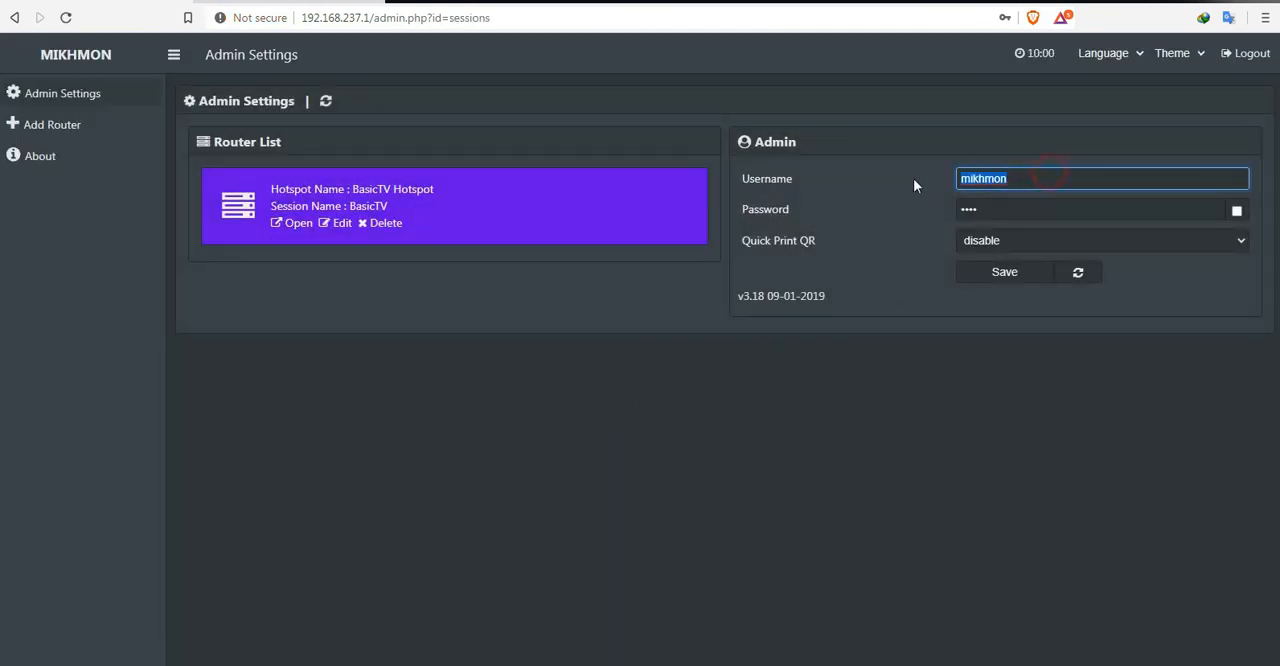
pyautogui.click(985, 418)
pyautogui.moveTo(1018, 177); pyautogui.dragTo(936, 189)
pyautogui.write('admin')
# Step: Replace the administrator password with a new one and save the admin settings
pyautogui.click(1005, 211)
pyautogui.moveTo(1048, 212); pyautogui.dragTo(877, 258)
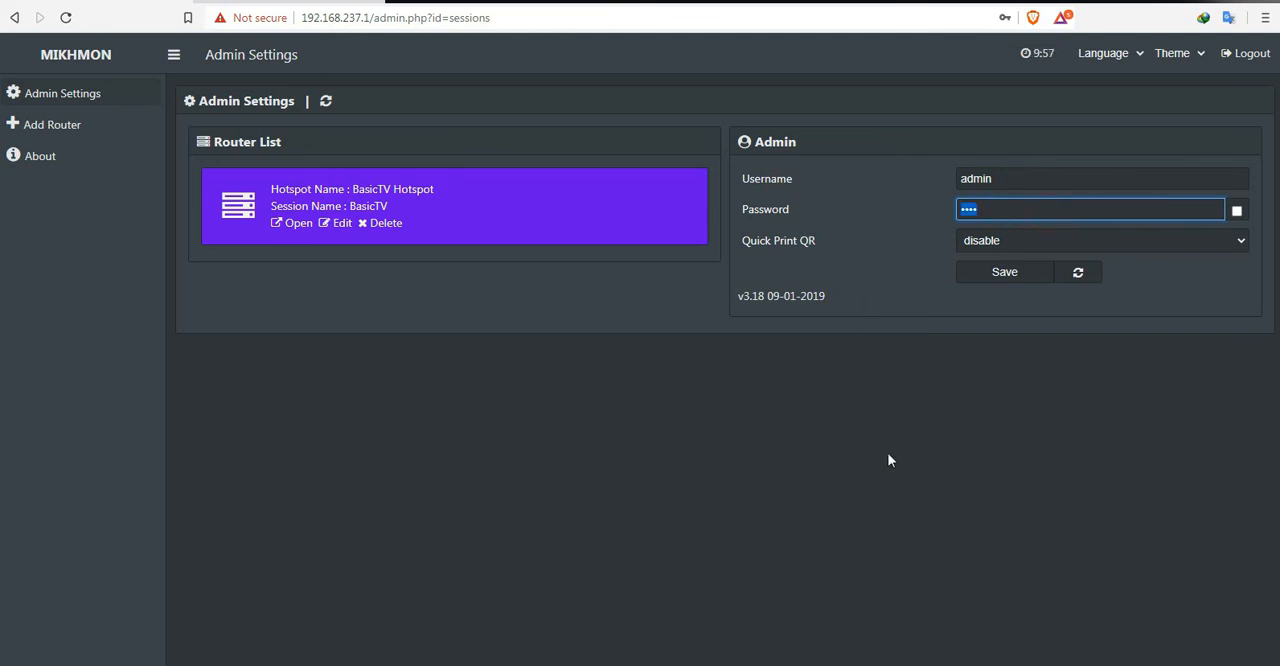
pyautogui.click(1237, 211)
pyautogui.moveTo(1006, 212); pyautogui.dragTo(928, 426)
pyautogui.click(1015, 275)
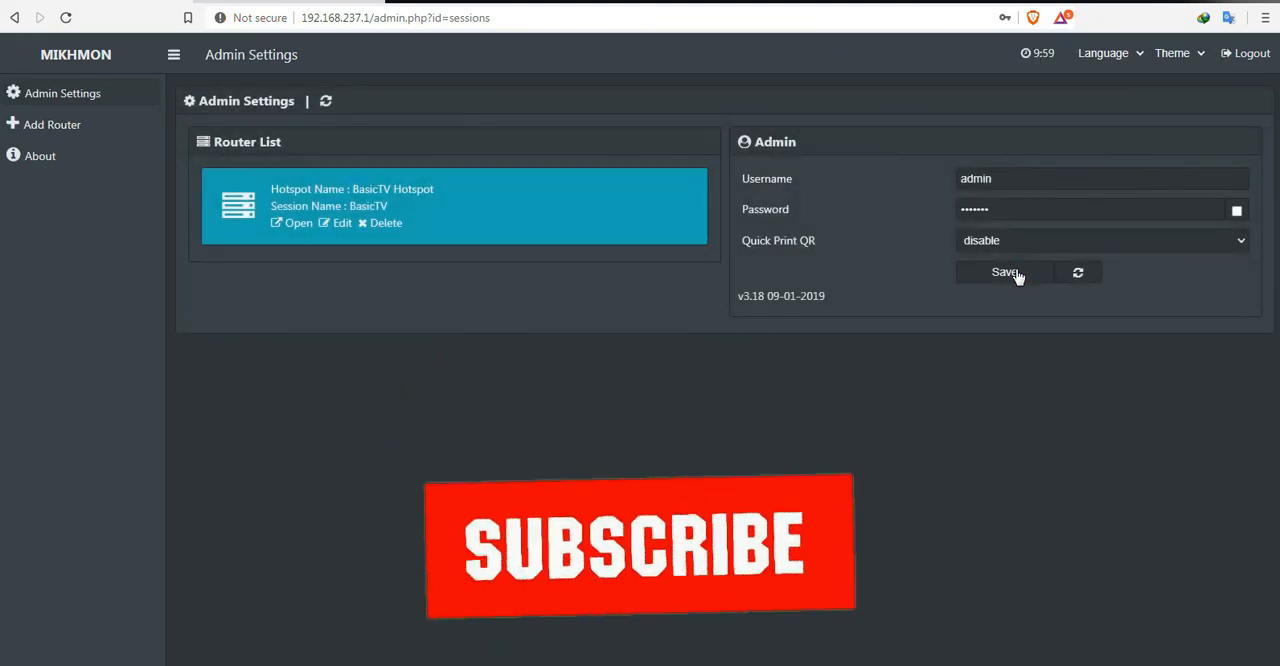
# Step: Log out and sign in again with the username admin and the new account password
pyautogui.click(1245, 55)
pyautogui.write('admin')
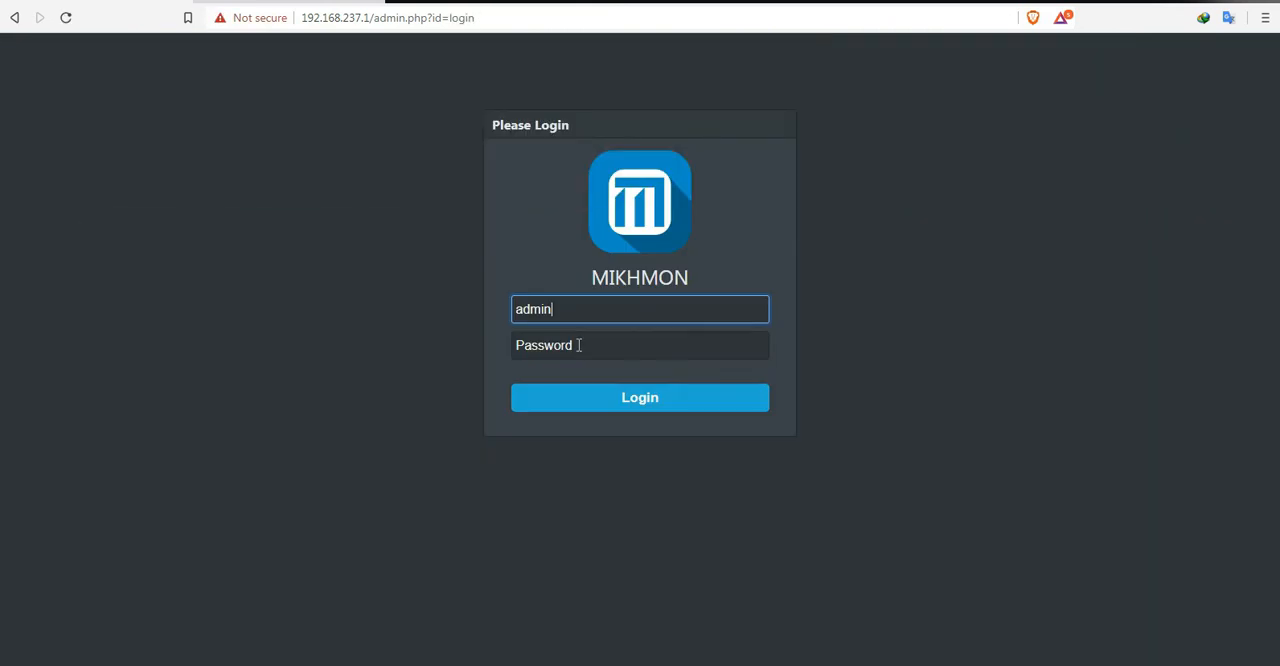
pyautogui.click(579, 345)
pyautogui.write('1••••••')
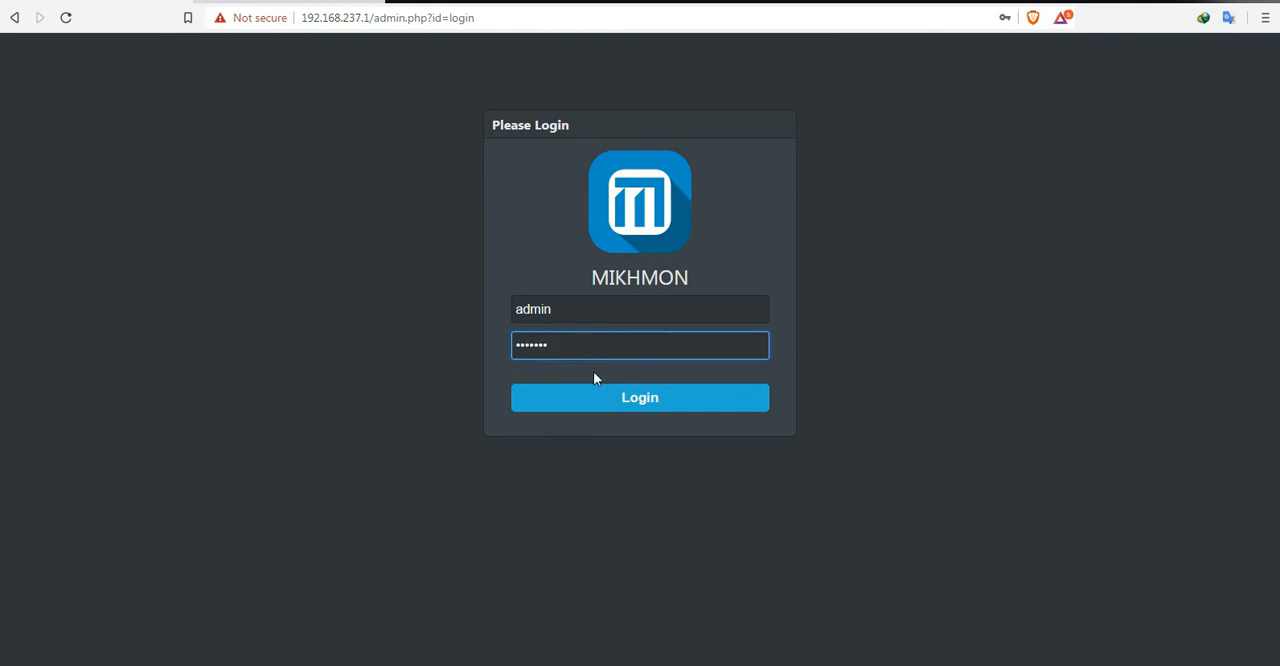
pyautogui.click(651, 405)
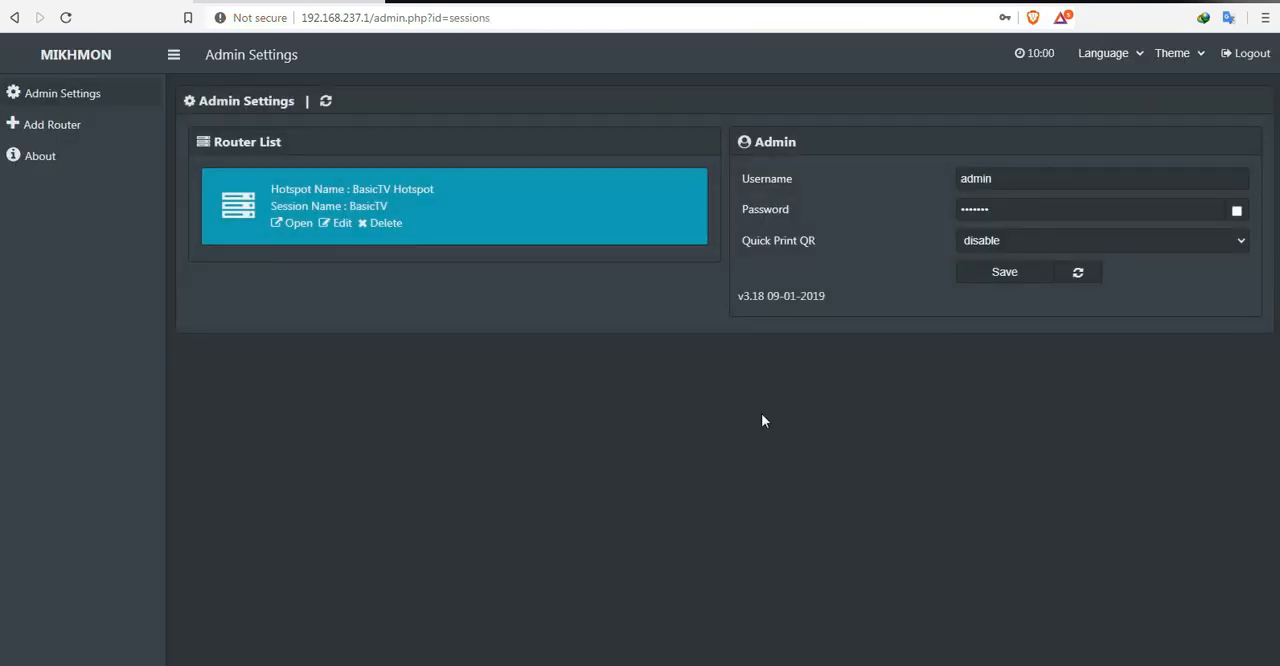
# Step: Open the BasicTV router session and review the sales total in the August 2020 selling report
pyautogui.click(252, 205)
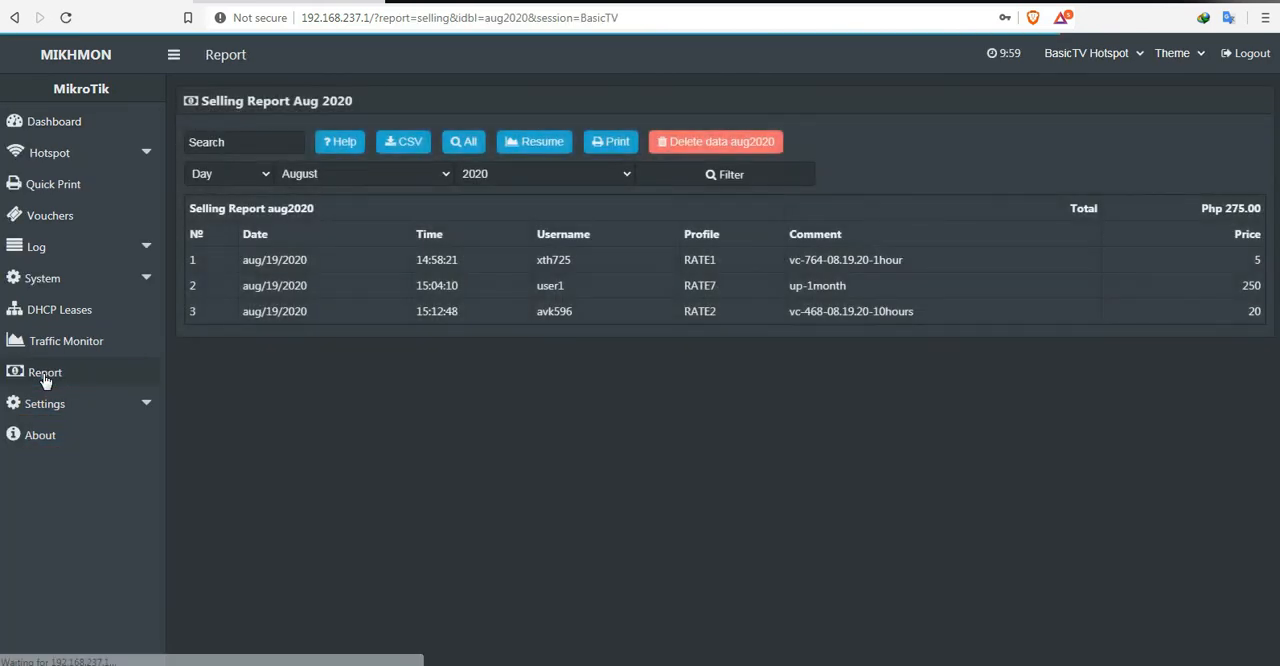
pyautogui.moveTo(1190, 207); pyautogui.dragTo(1222, 318)
pyautogui.click(731, 423)
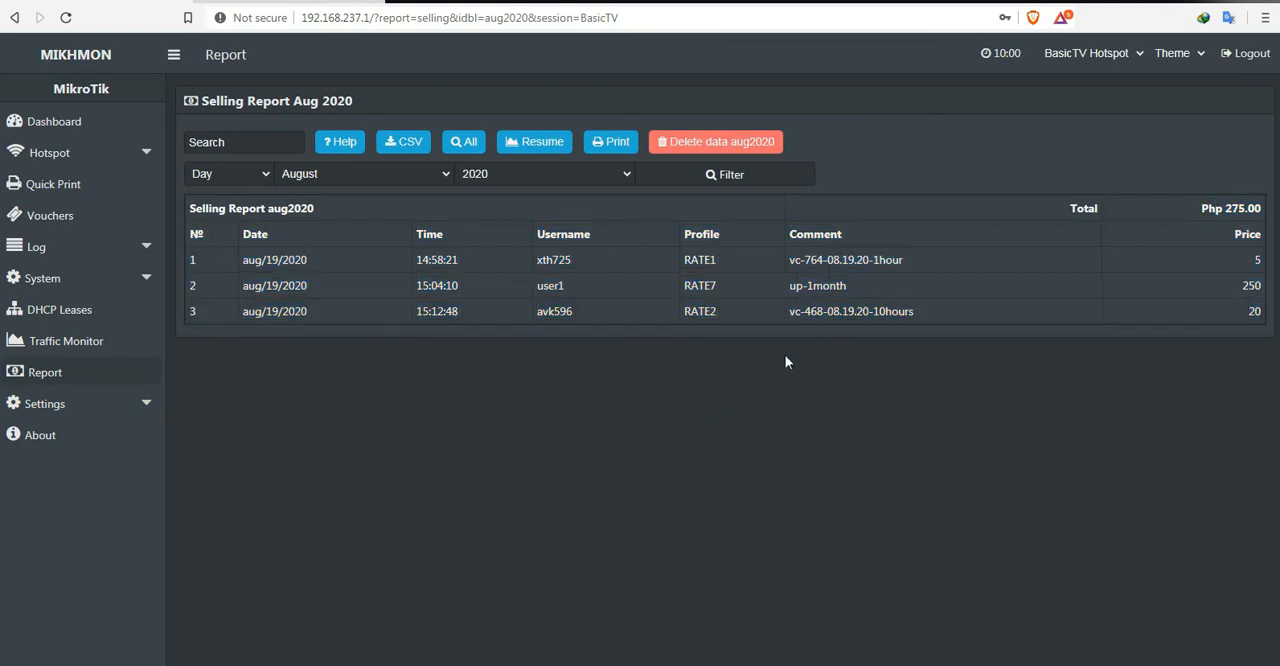